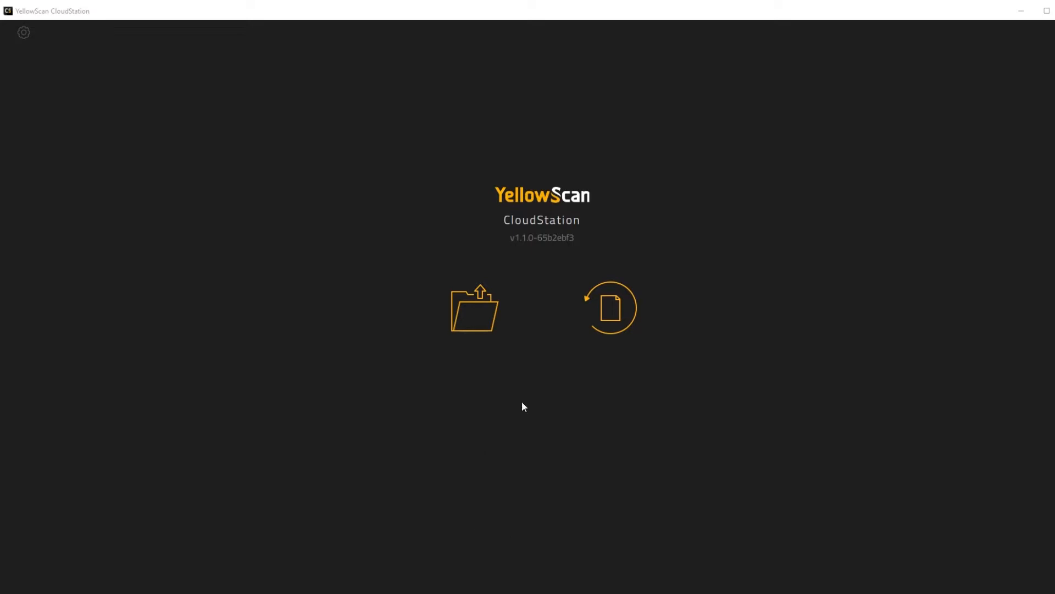
Step: Load the flight file YS-20190317-075522.apx from the CS_demo Vx folder
left_click(475, 316)
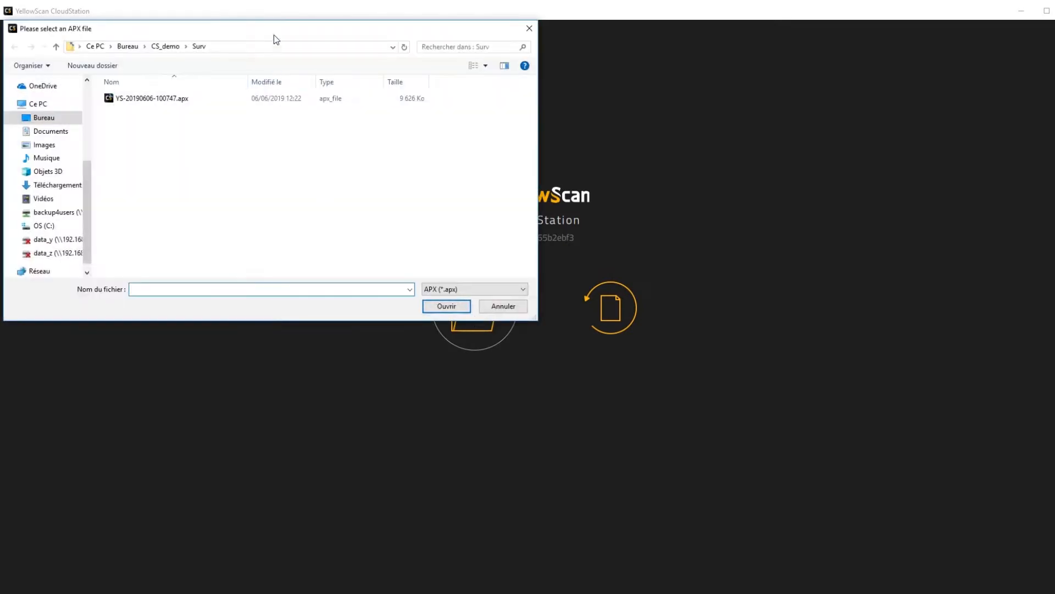
left_click_drag(274, 35, 537, 193)
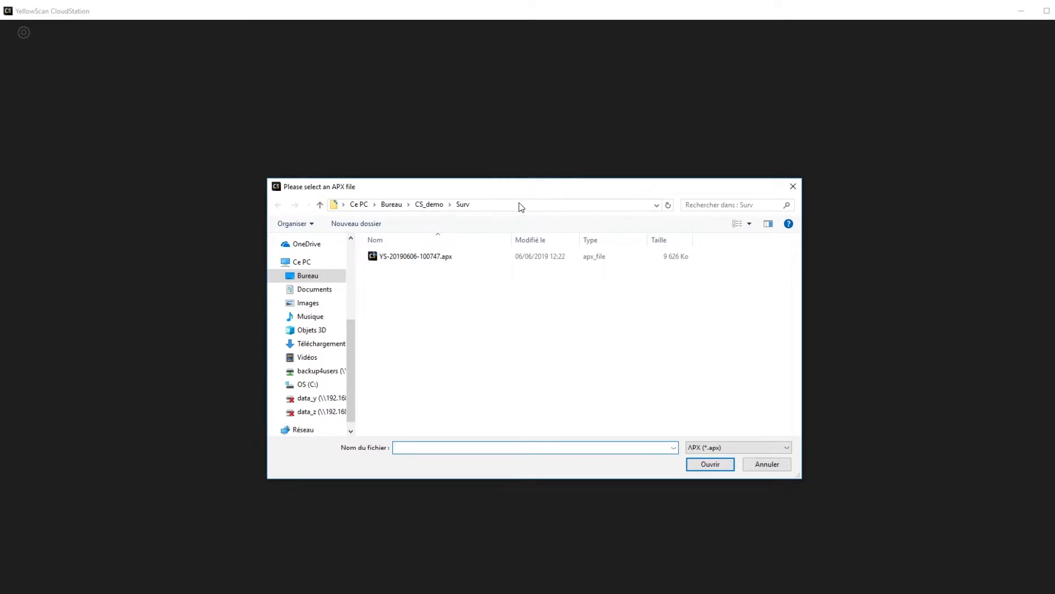
left_click(434, 205)
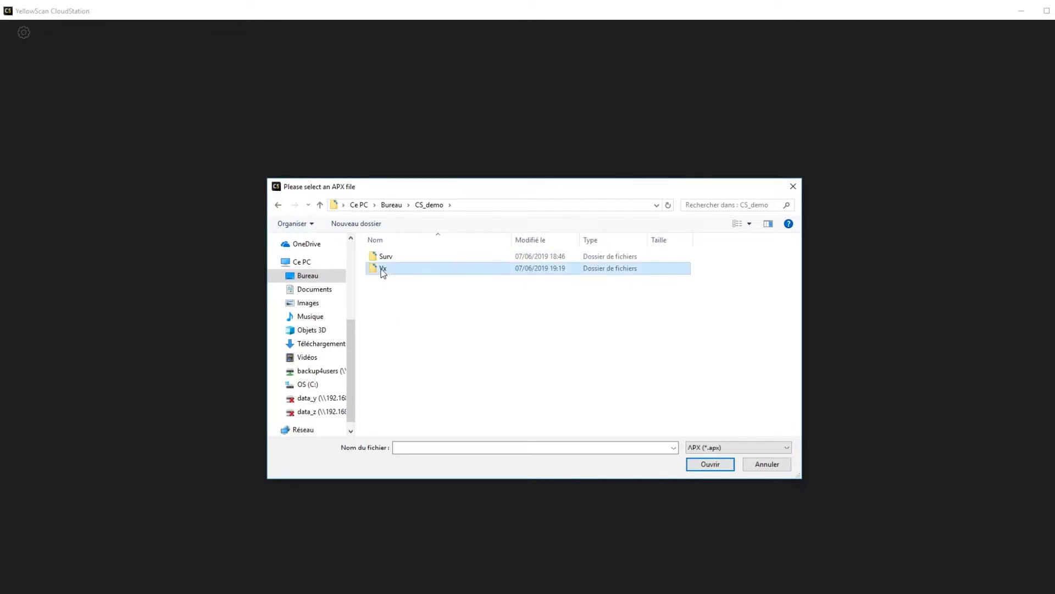
double_click(382, 269)
left_click(419, 261)
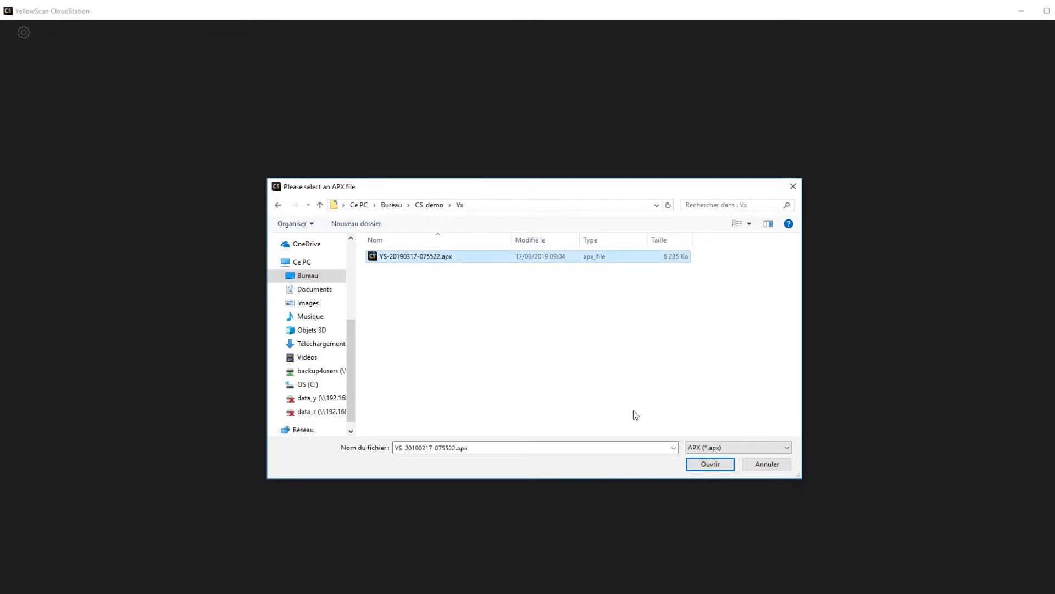
left_click(709, 464)
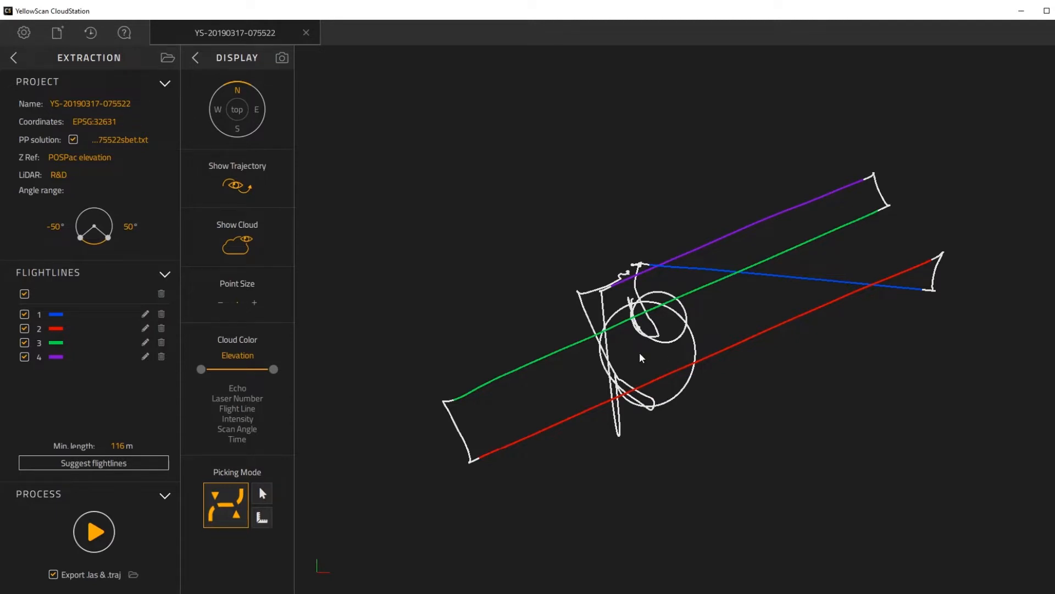
Step: Pan and rotate the 3D view to inspect the flight trajectory from different angles
middle_click_drag(632, 358, 651, 324)
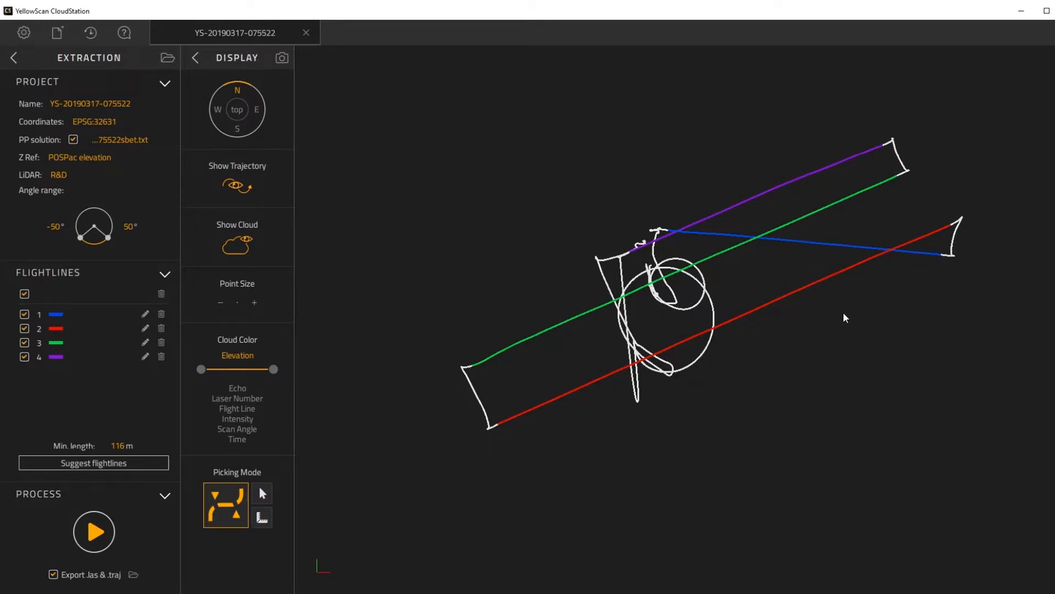
left_click_drag(737, 423, 817, 368)
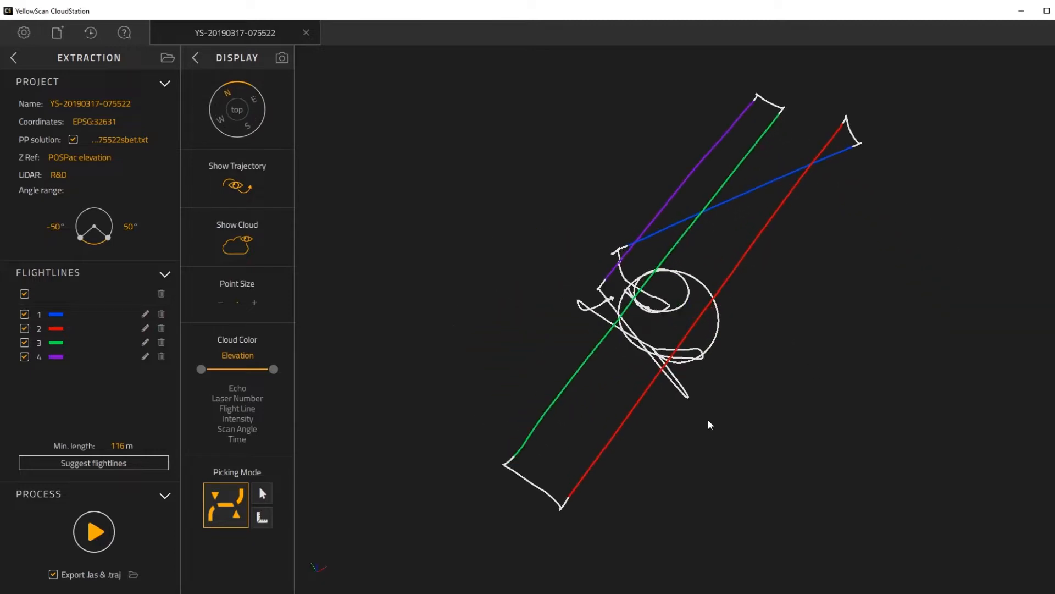
left_click_drag(662, 420, 617, 337)
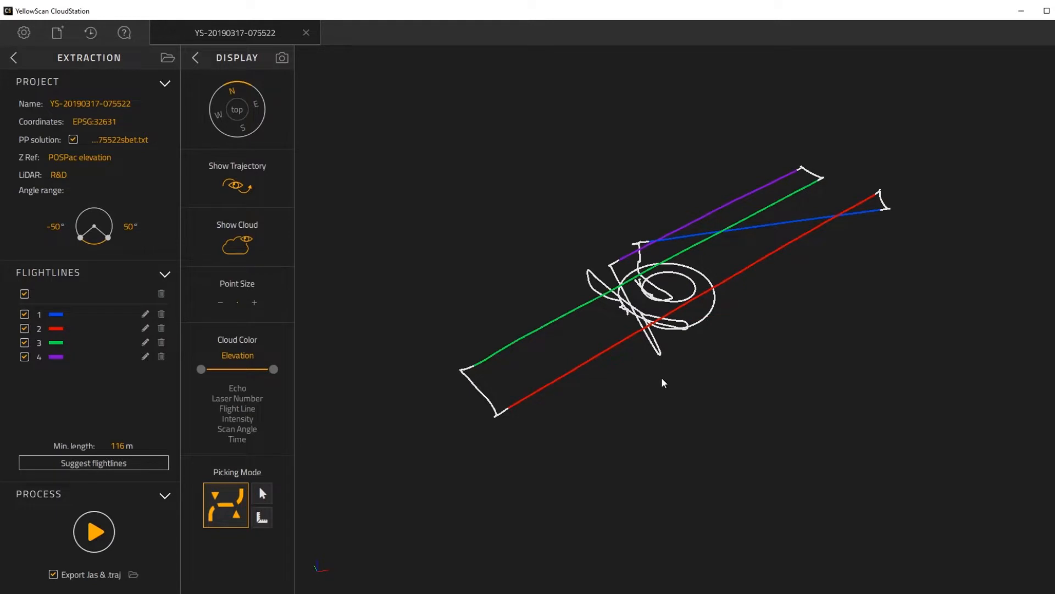
left_click_drag(663, 391, 669, 419)
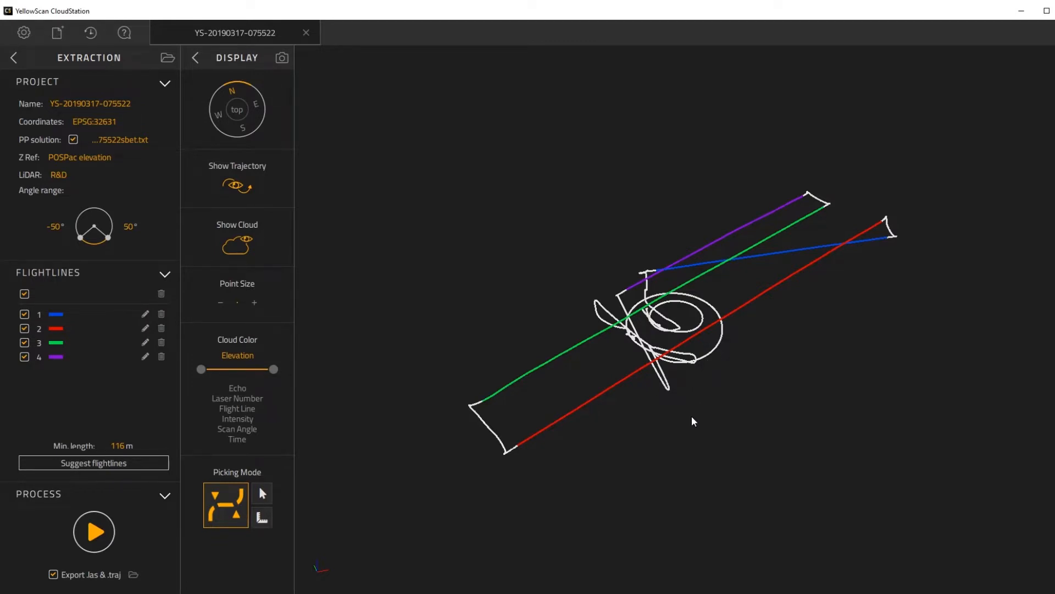
left_click_drag(692, 421, 758, 379)
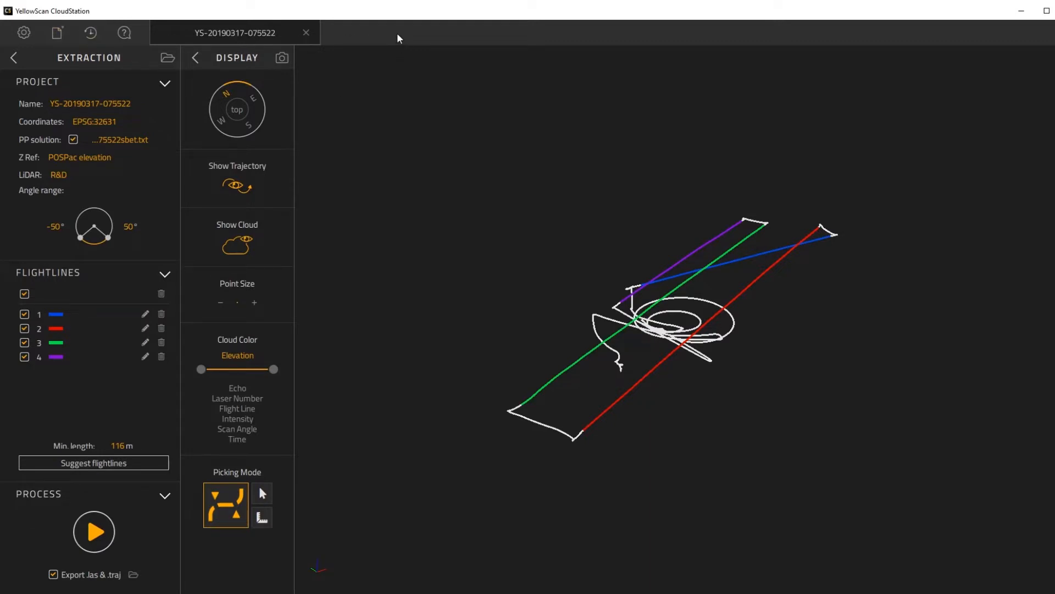
Step: Review the general and license settings, trying the offline mode switch on and off
left_click(23, 33)
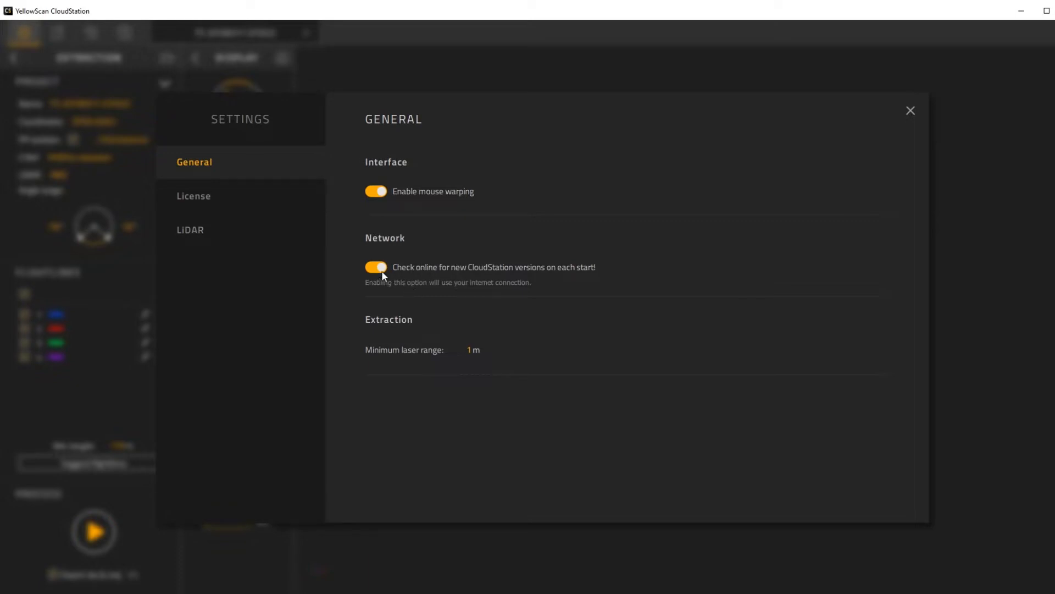
left_click(242, 196)
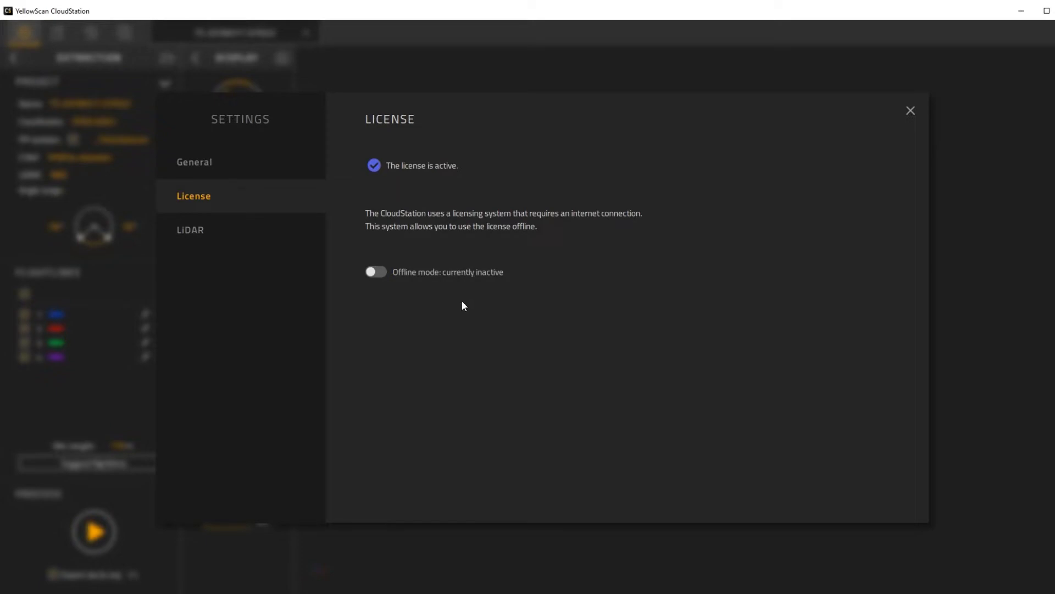
left_click(378, 271)
left_click(377, 272)
left_click(377, 272)
left_click(378, 273)
Step: Examine the LiDAR unit settings, comparing the angles stored for SURV008, ULTRA015 and ULTRA001
left_click(219, 231)
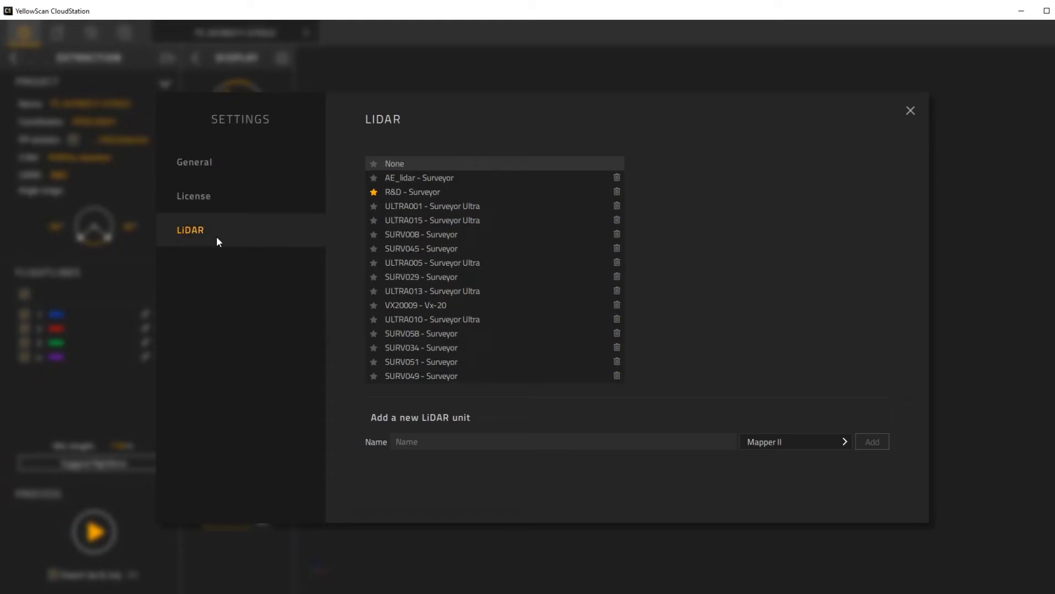
scroll(492, 287, "down", 1)
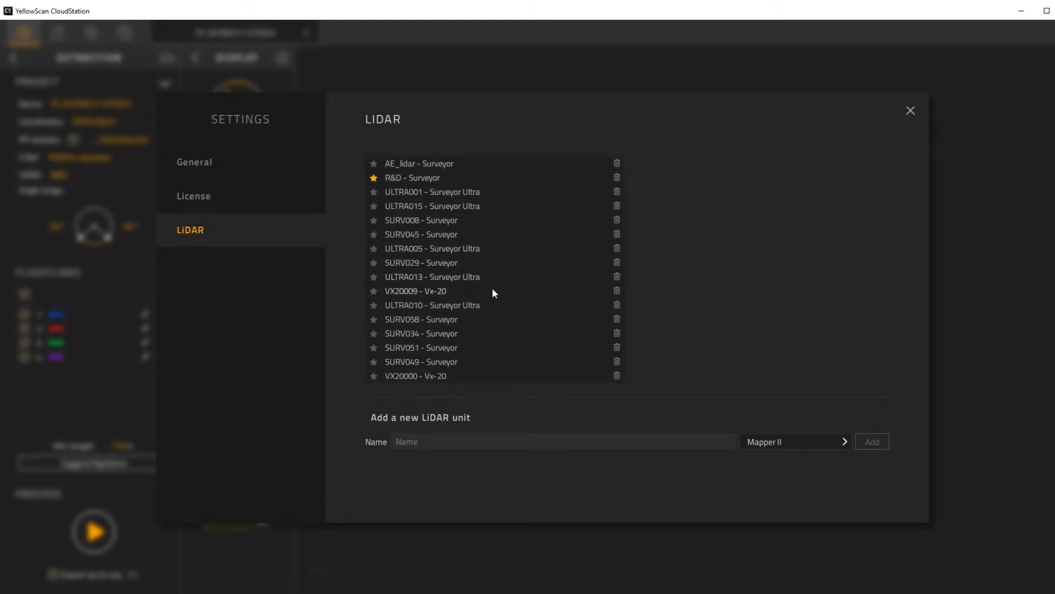
scroll(501, 337, "up", 1)
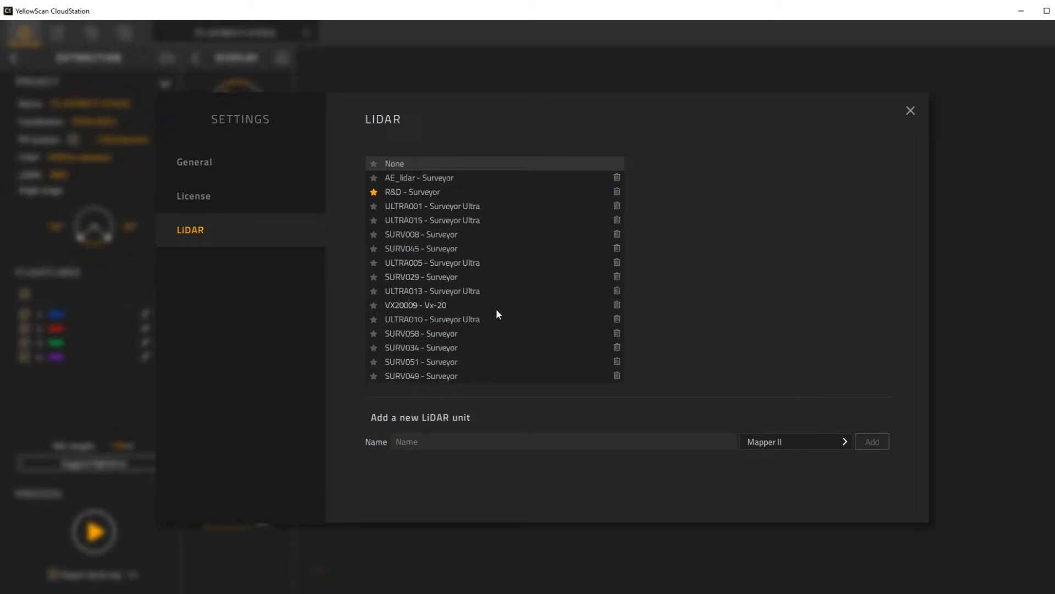
left_click(454, 238)
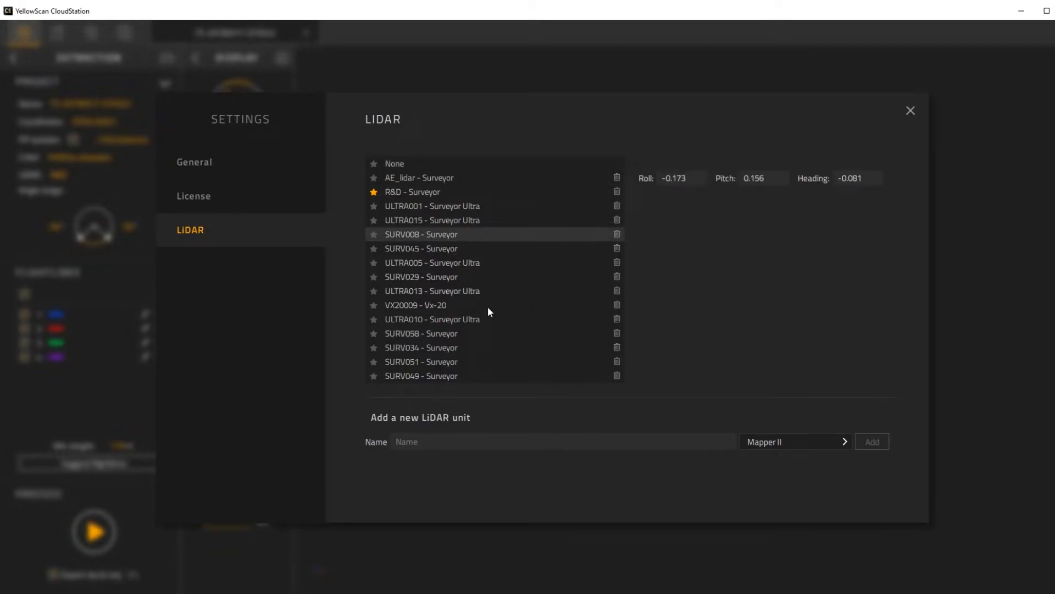
left_click(460, 221)
scroll(756, 330, "down", 5)
scroll(746, 338, "up", 5)
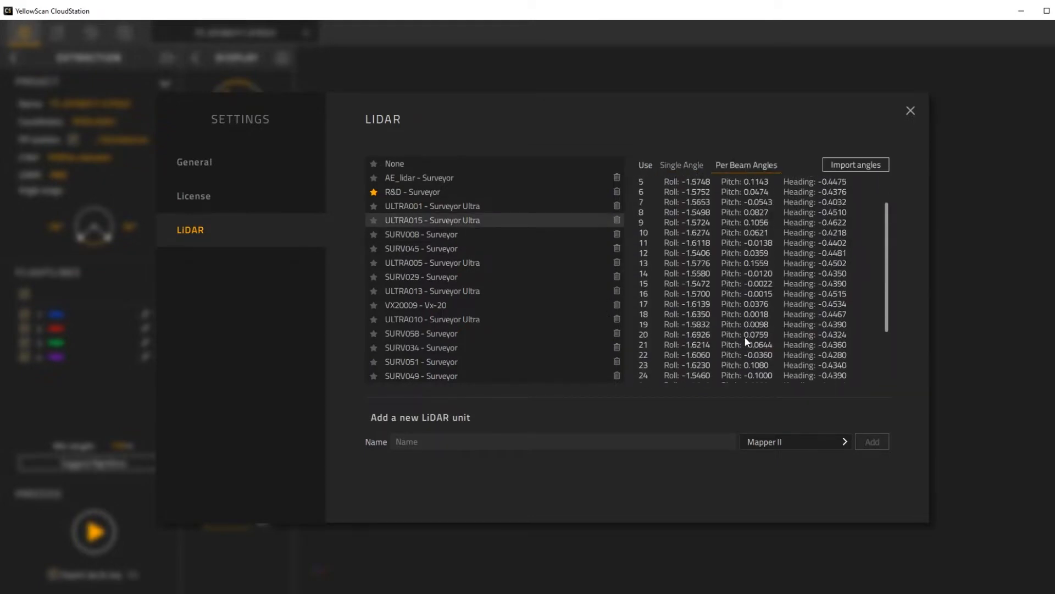
scroll(740, 352, "down", 5)
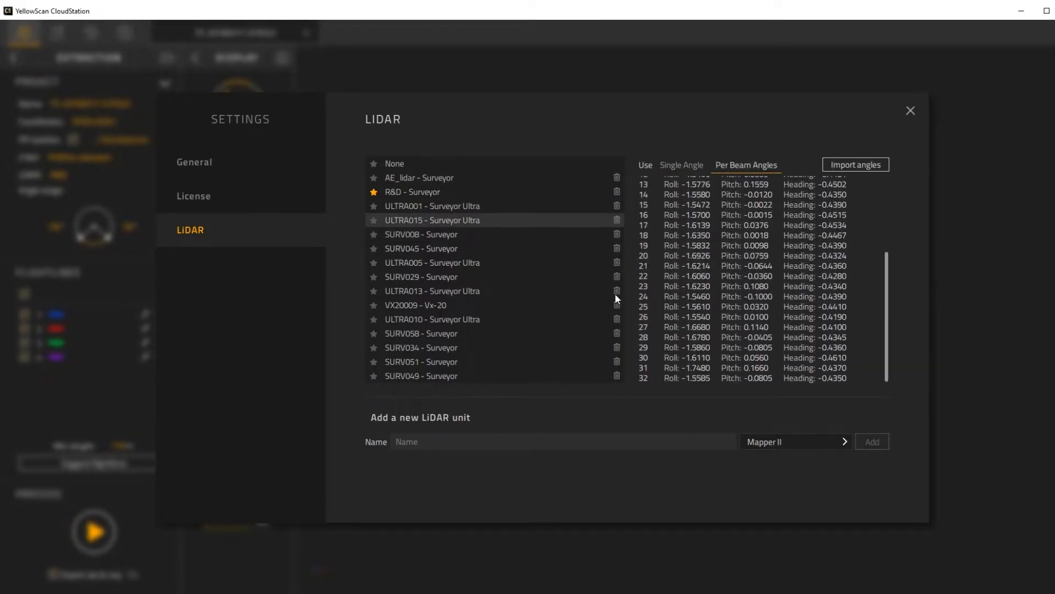
left_click(449, 205)
Step: Check the name entry and model choices for adding a new LiDAR unit, and close the settings without adding one
left_click(514, 448)
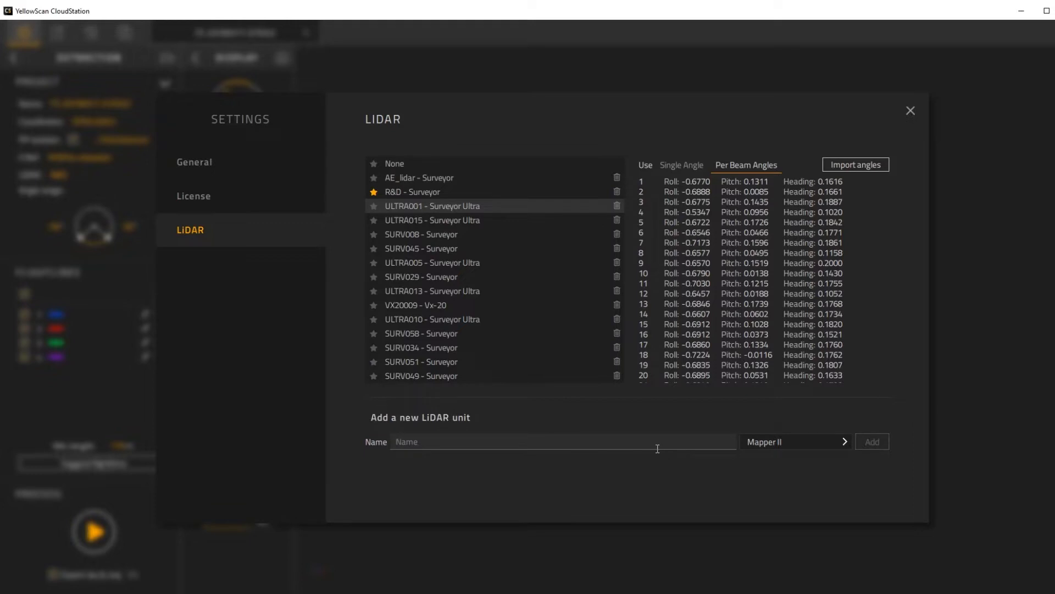
left_click(813, 442)
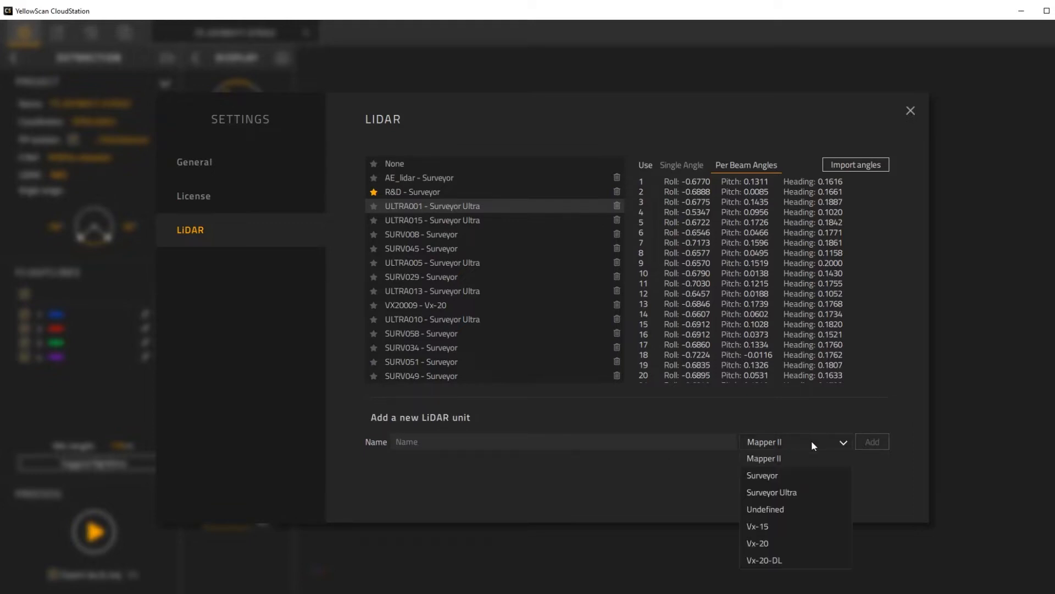
left_click(676, 486)
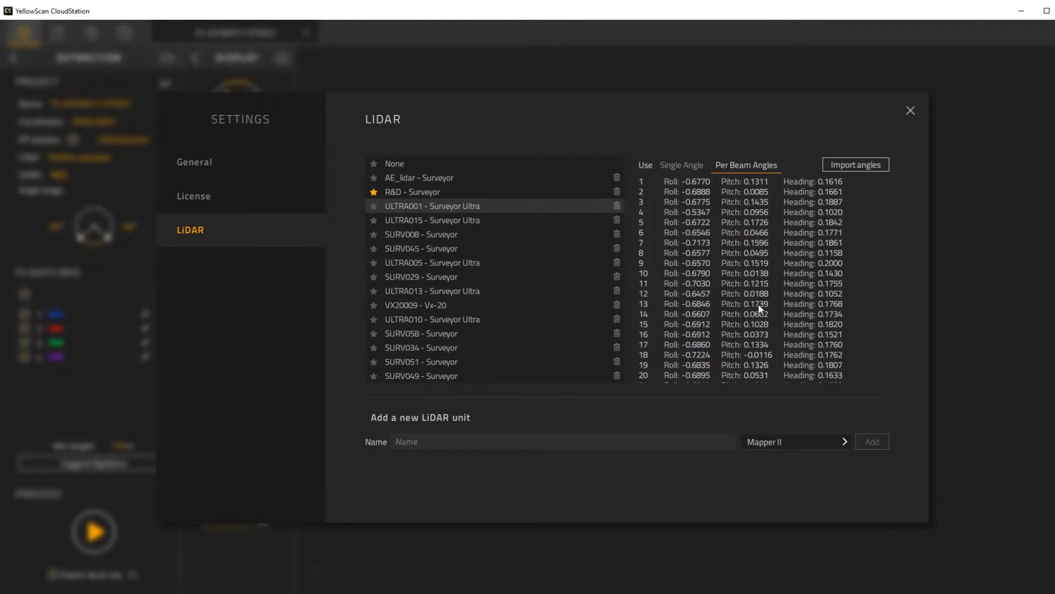
left_click(910, 110)
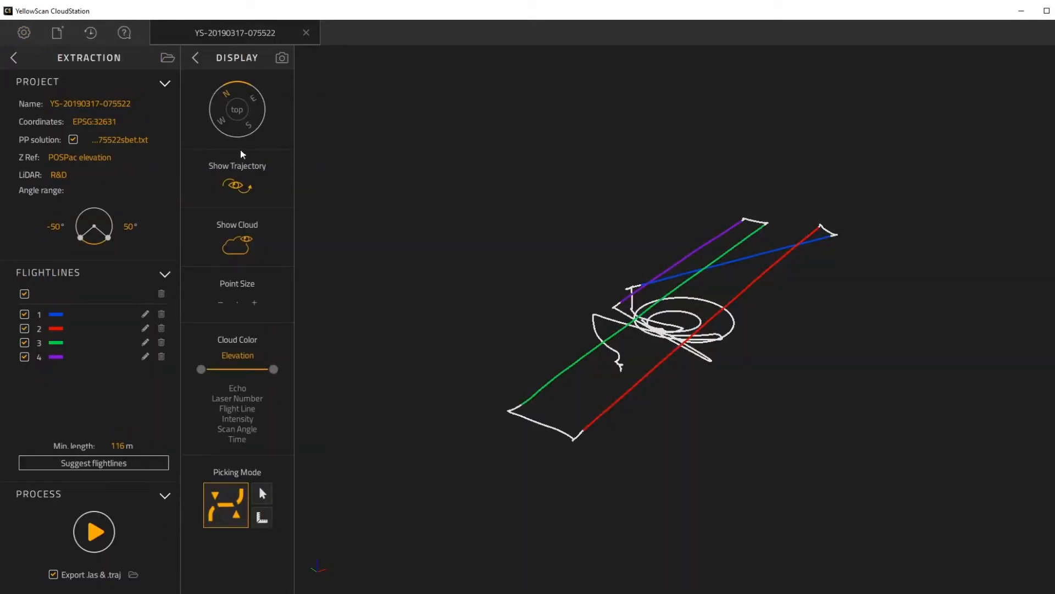
Step: Load YS-20190606-100747.apx from the Surv folder as a second project and view its trajectory at an angle
left_click(57, 34)
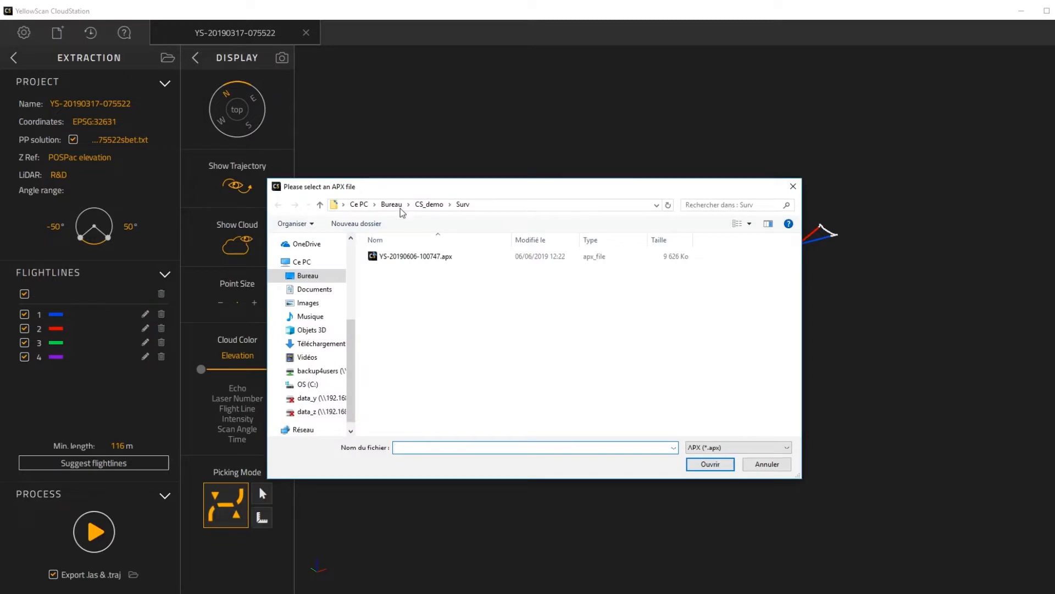
left_click(408, 259)
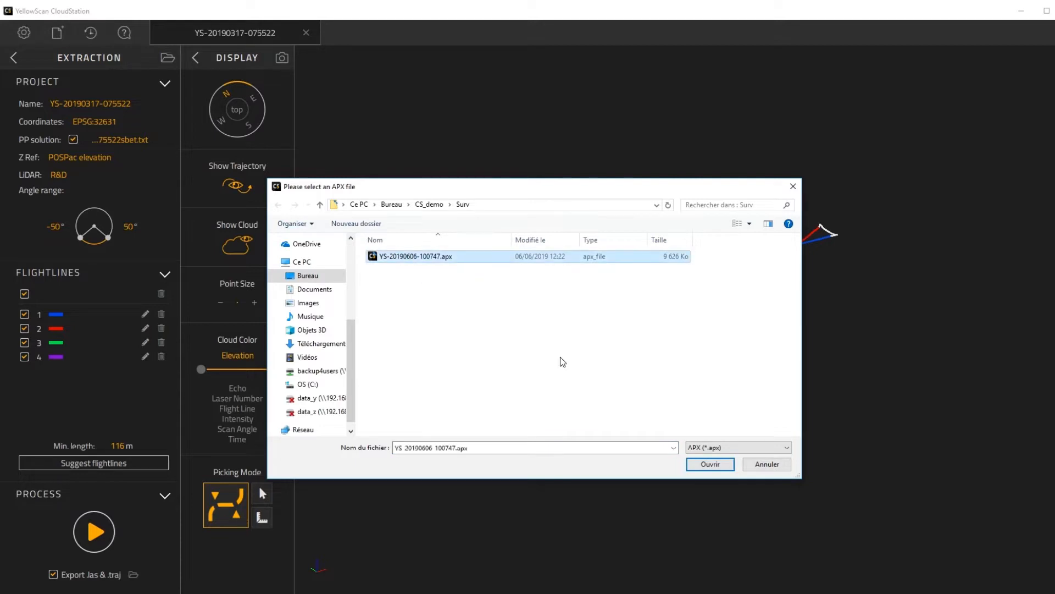
left_click(711, 465)
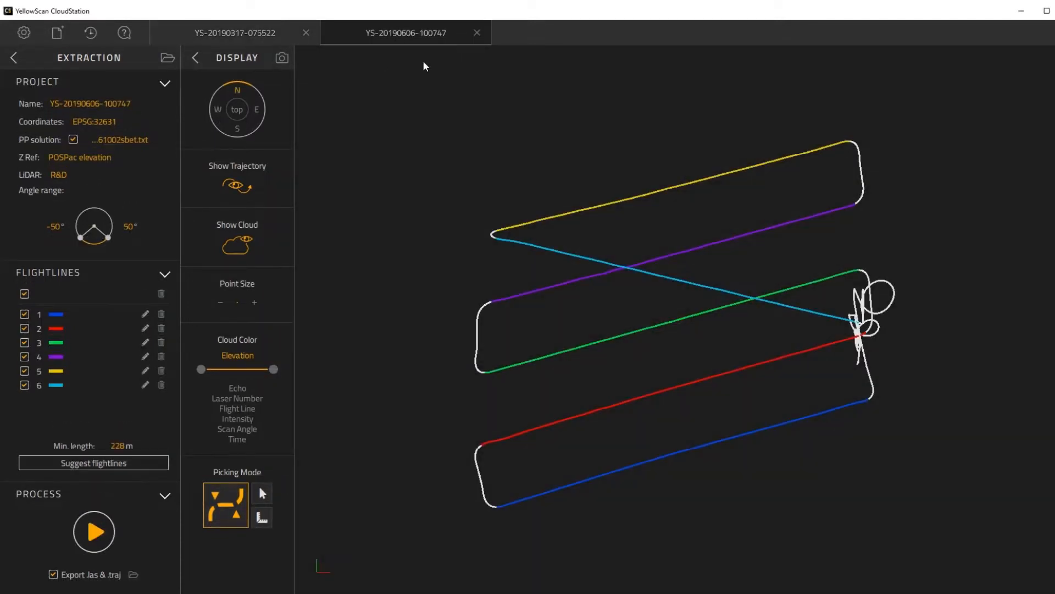
middle_click_drag(674, 419, 765, 235)
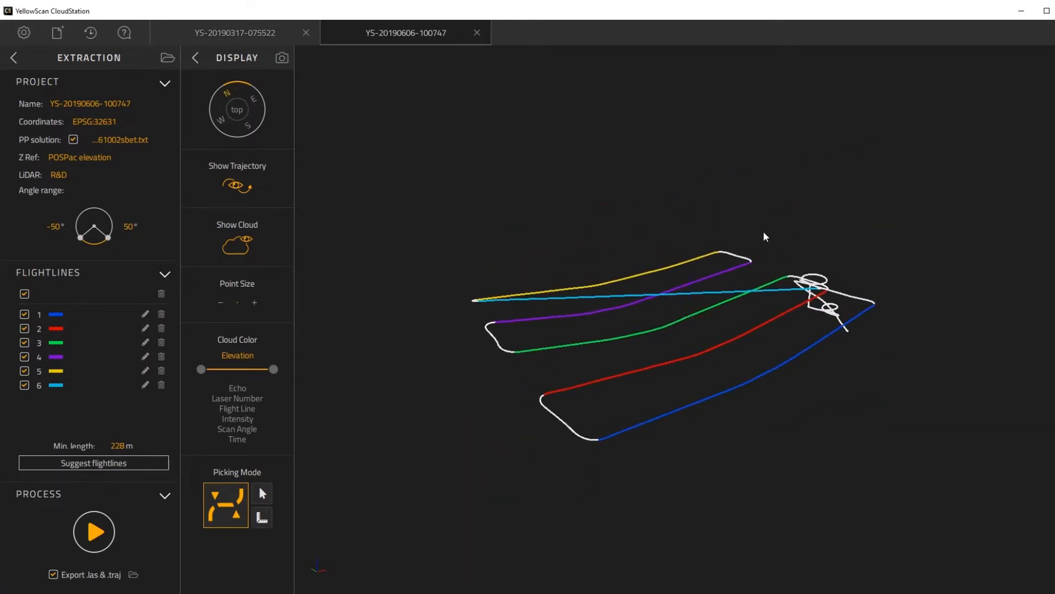
left_click(255, 35)
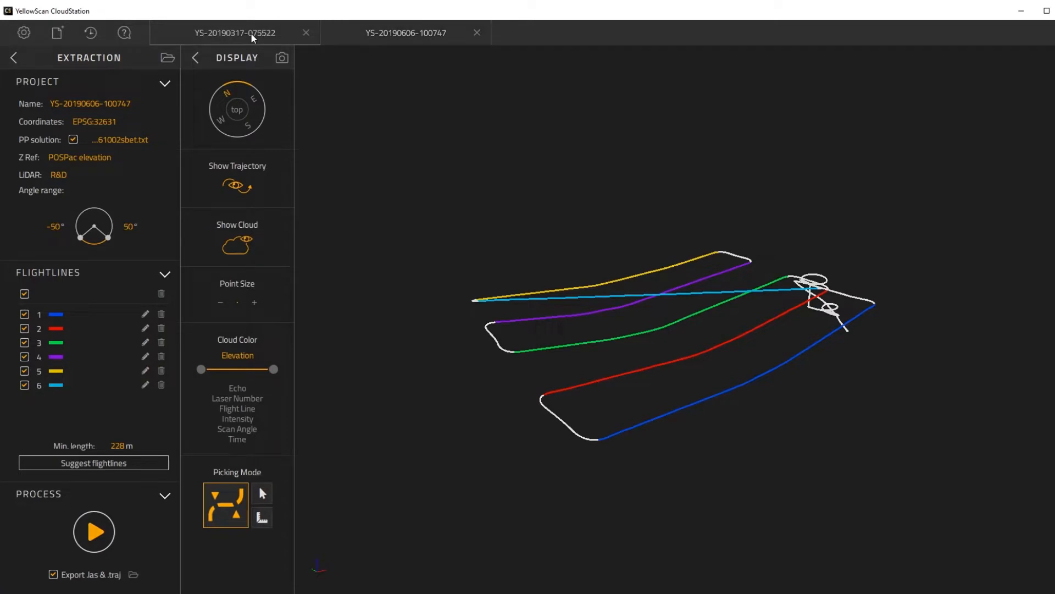
middle_click_drag(698, 384, 585, 402)
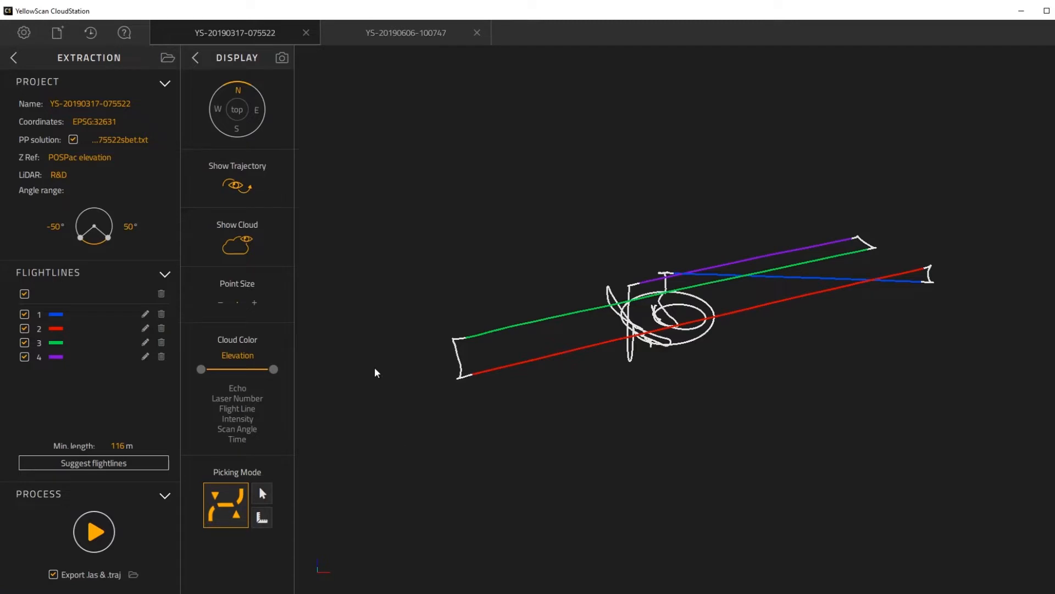
left_click_drag(634, 230, 622, 259)
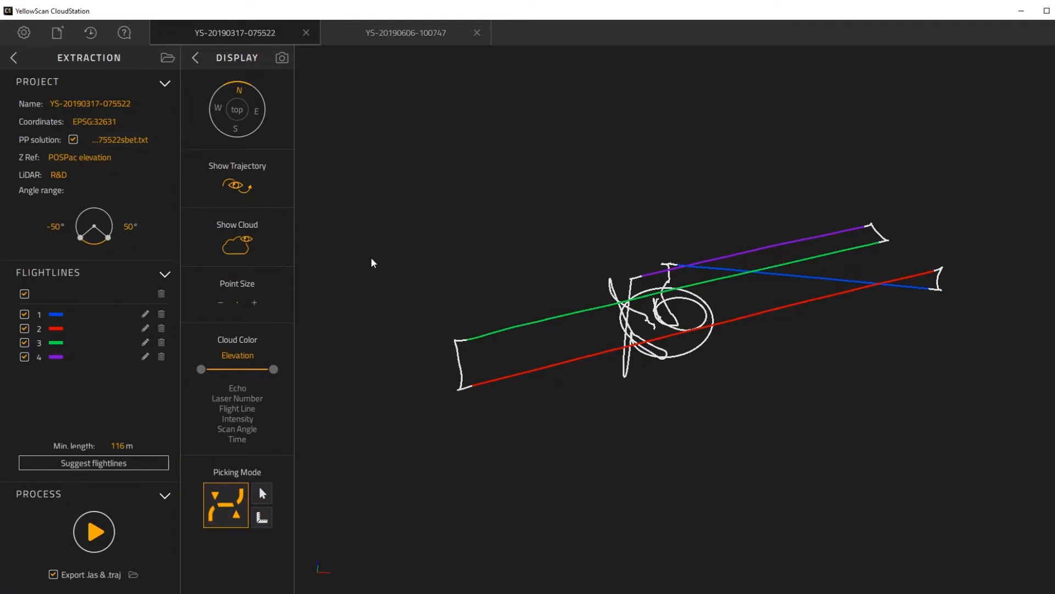
Step: Collapse and restore the Extraction and Display sections
left_click(14, 58)
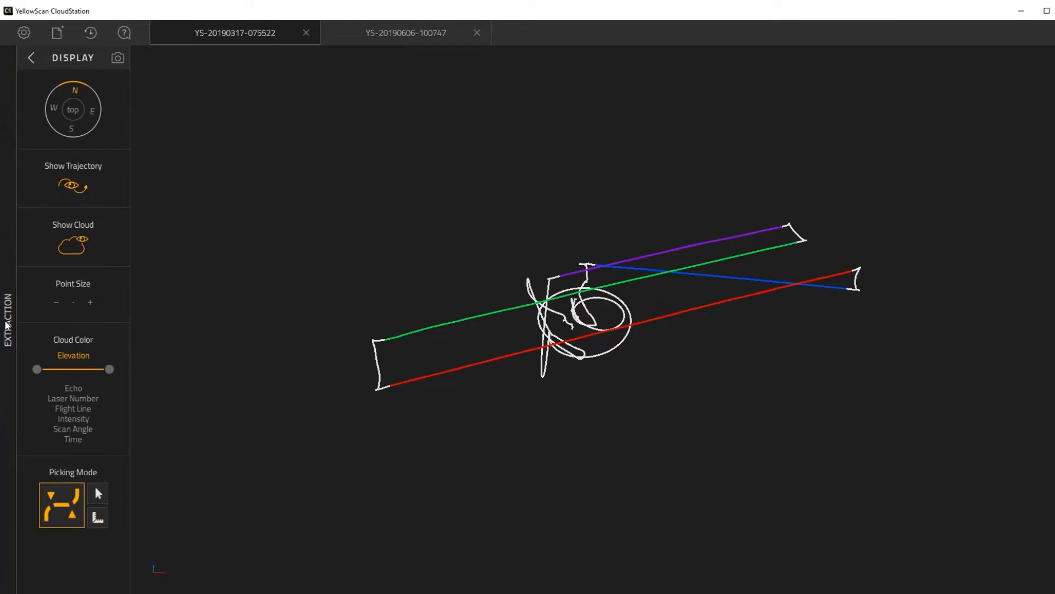
left_click(8, 324)
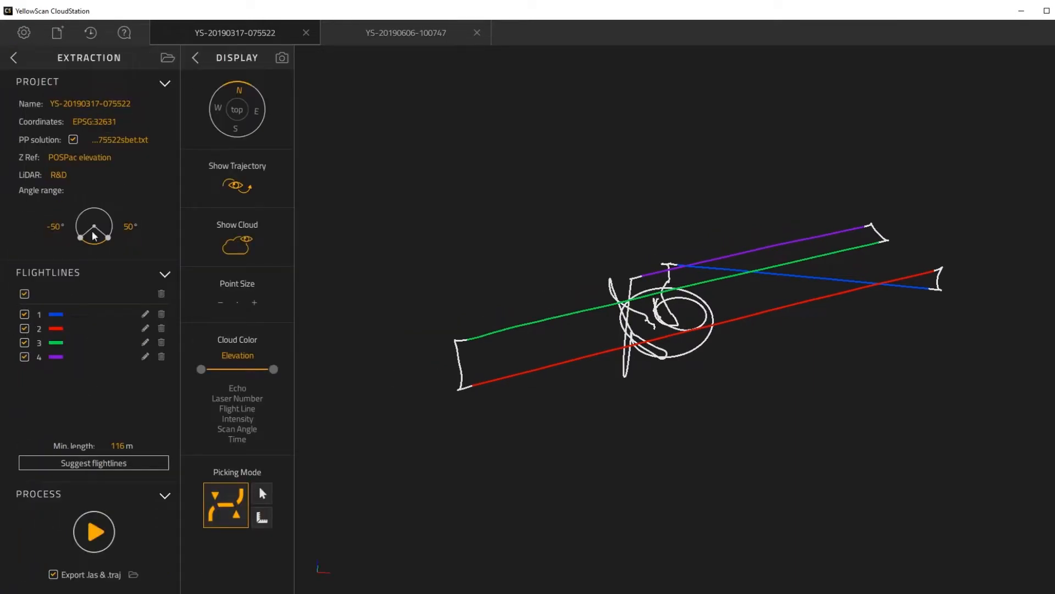
left_click(196, 59)
left_click(188, 74)
Step: Search the coordinate reference systems for 2154 and set the project to RGF93 / Lambert-93 (ESRI:2154)
left_click(142, 106)
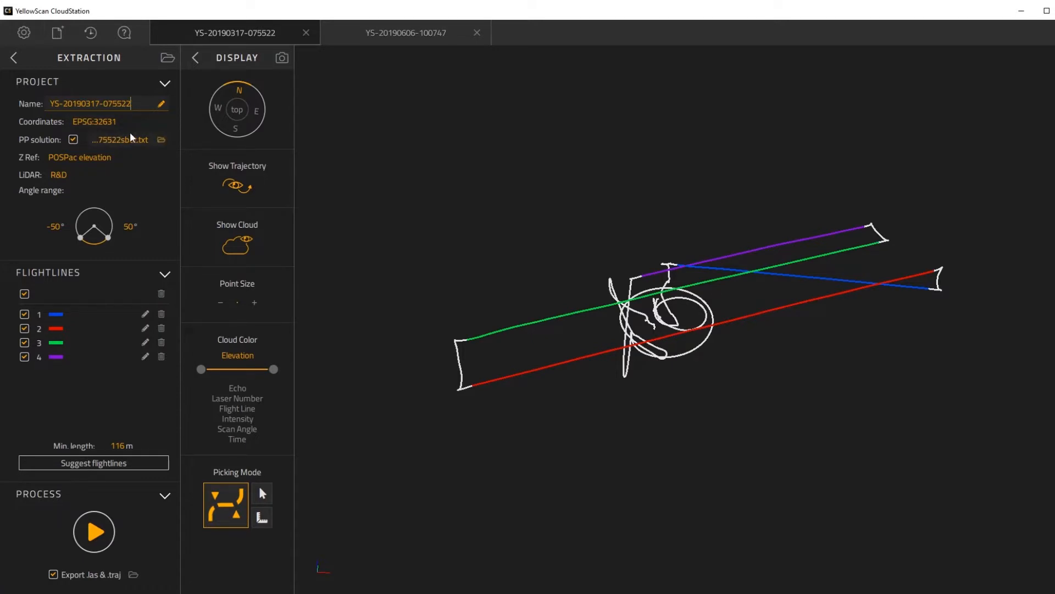
left_click(141, 121)
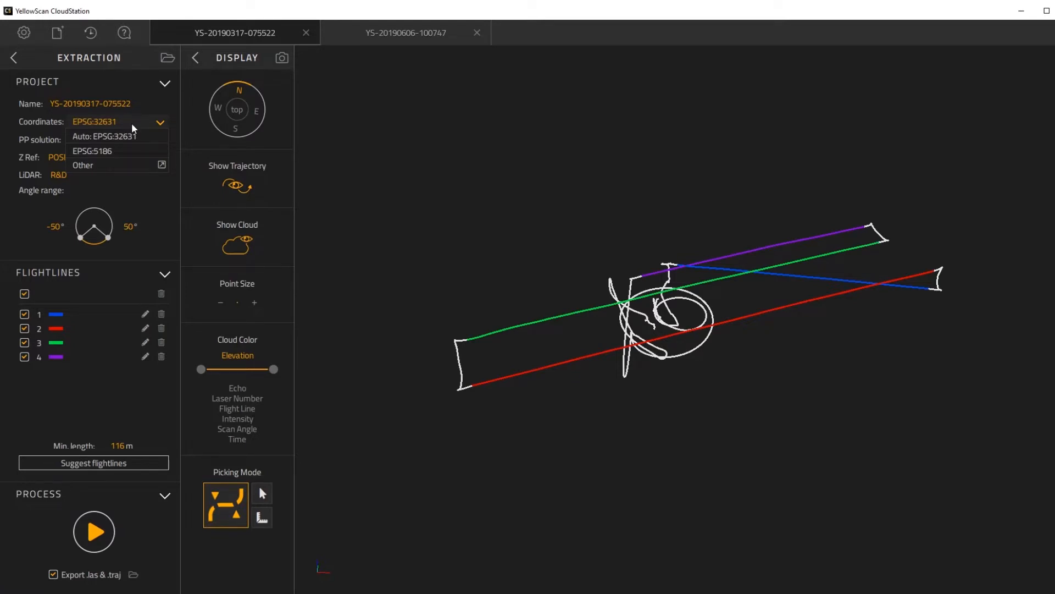
left_click(105, 167)
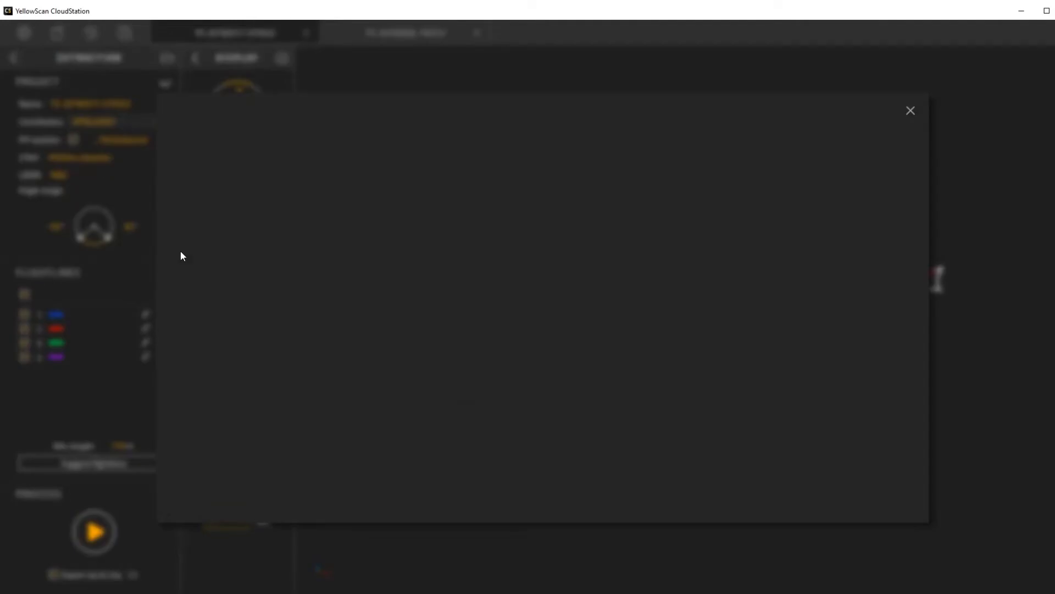
left_click(278, 185)
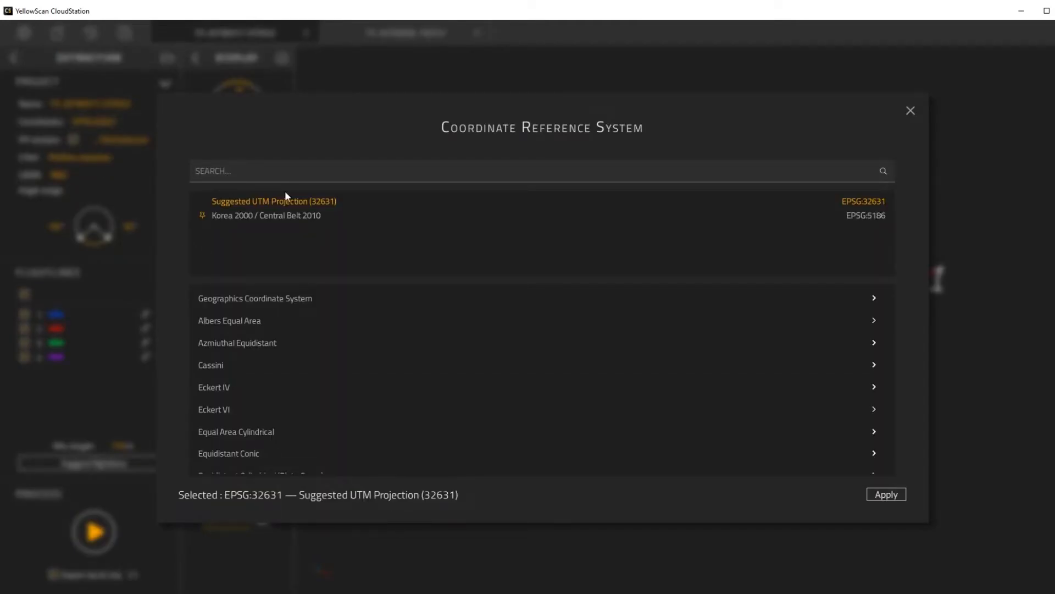
type("2154")
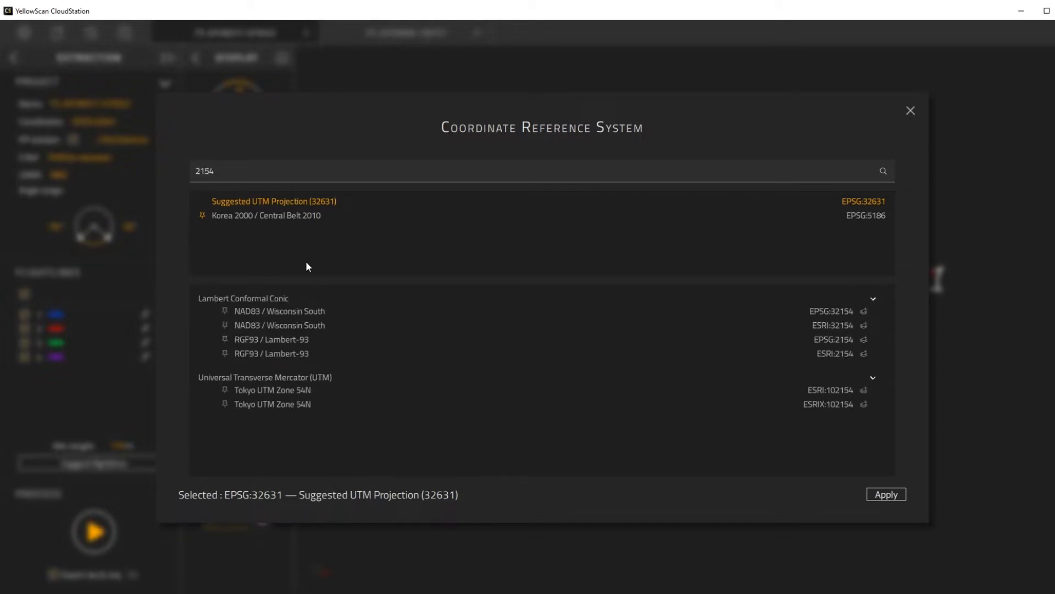
left_click(292, 353)
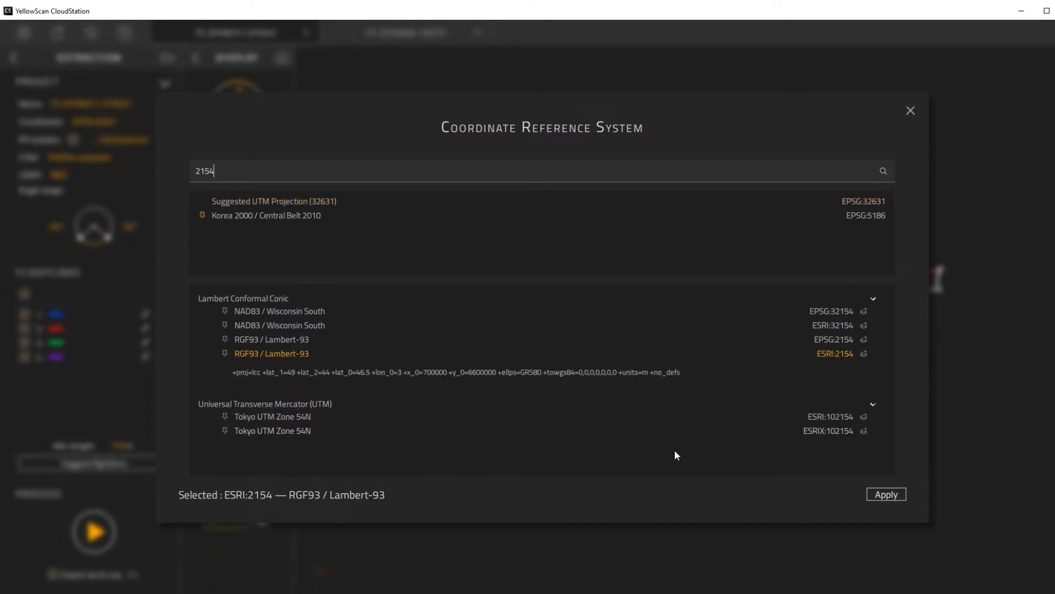
left_click(878, 496)
left_click(226, 354)
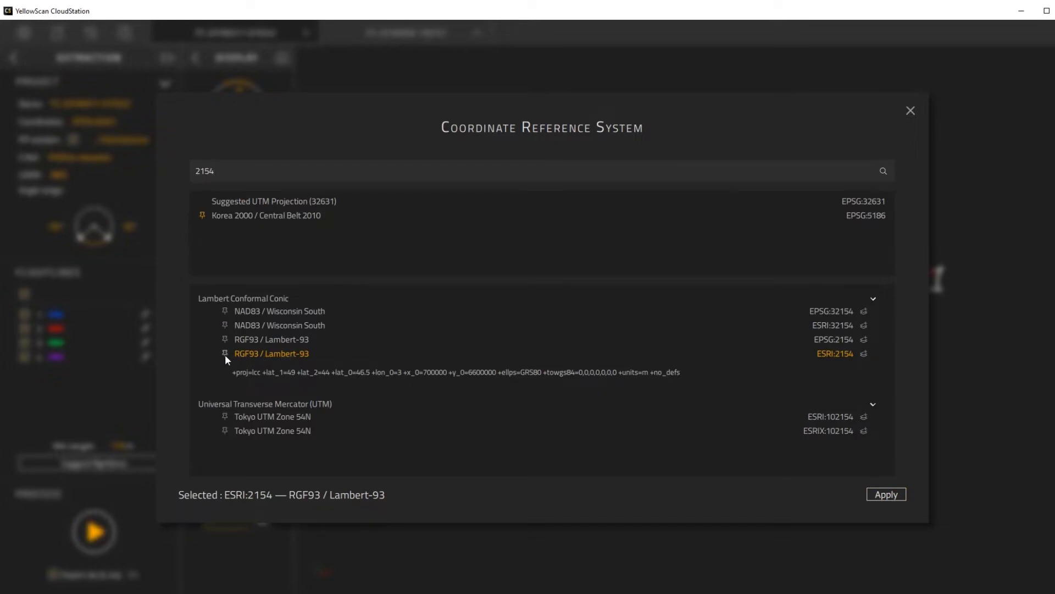
left_click(887, 494)
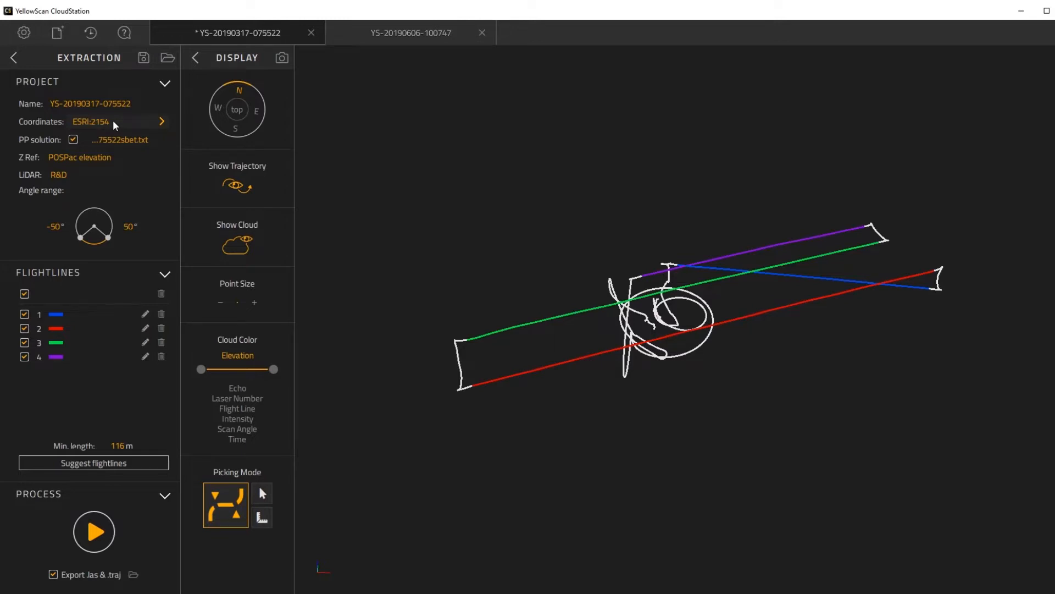
left_click(74, 138)
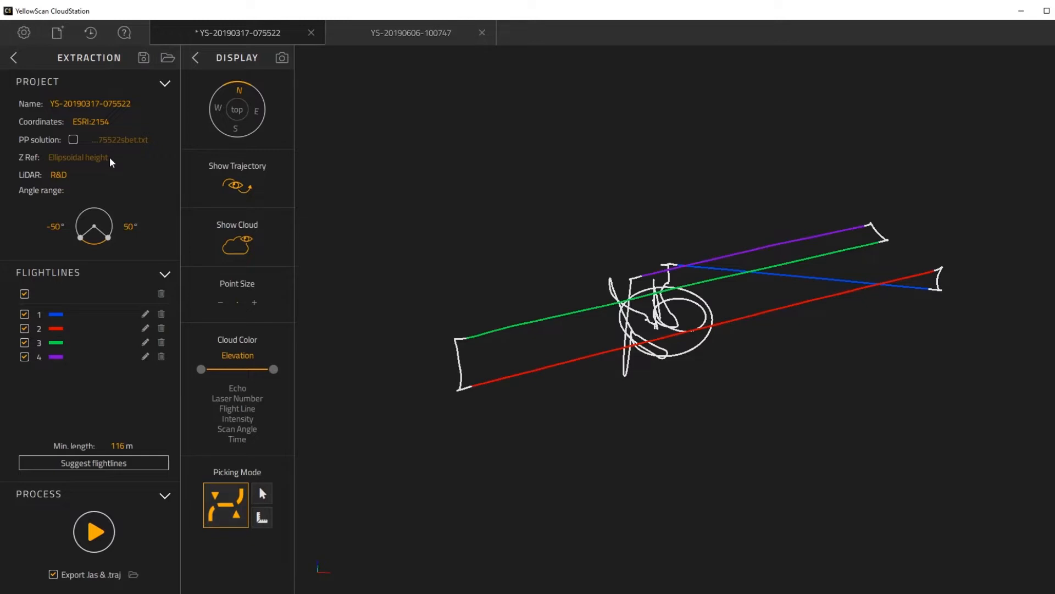
left_click(73, 140)
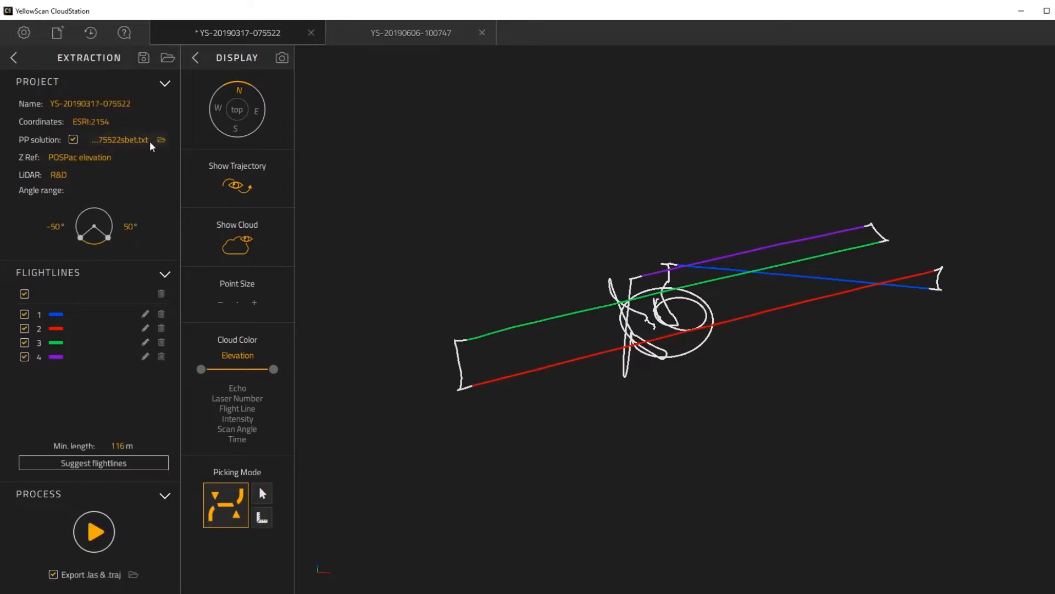
left_click(160, 140)
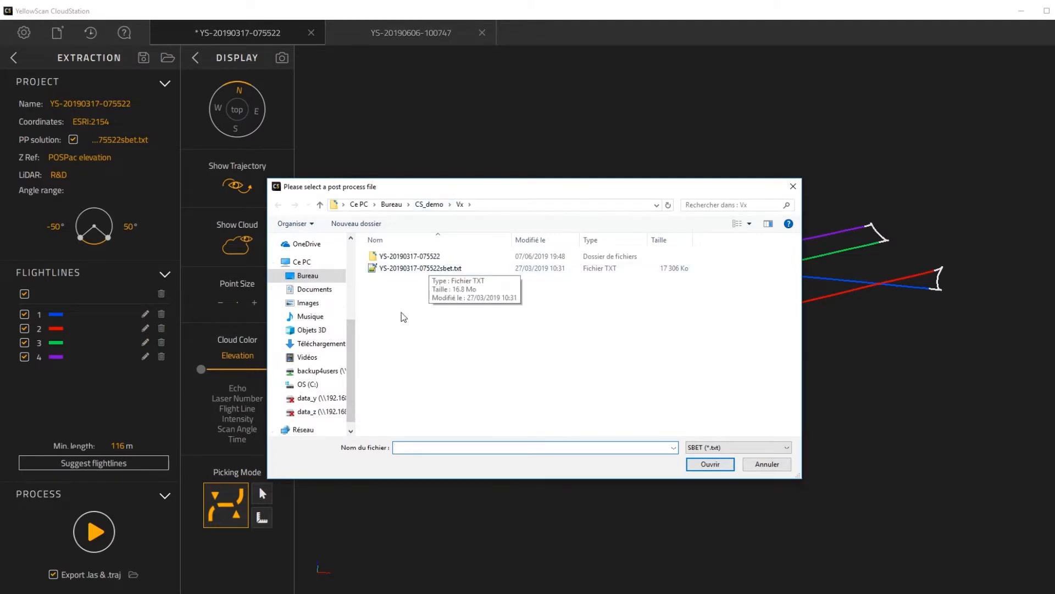
left_click(407, 269)
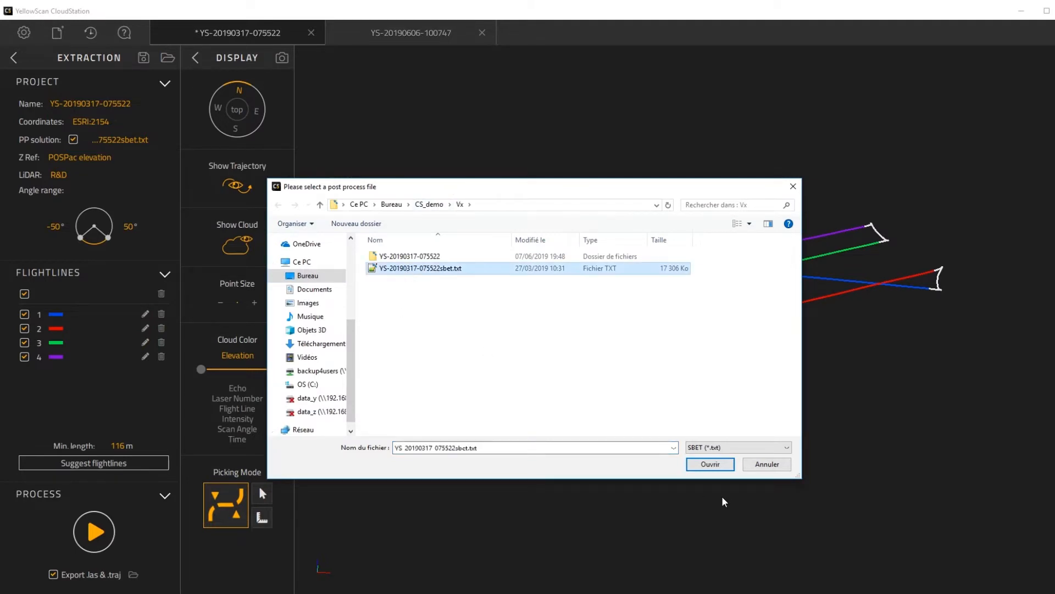
left_click(710, 464)
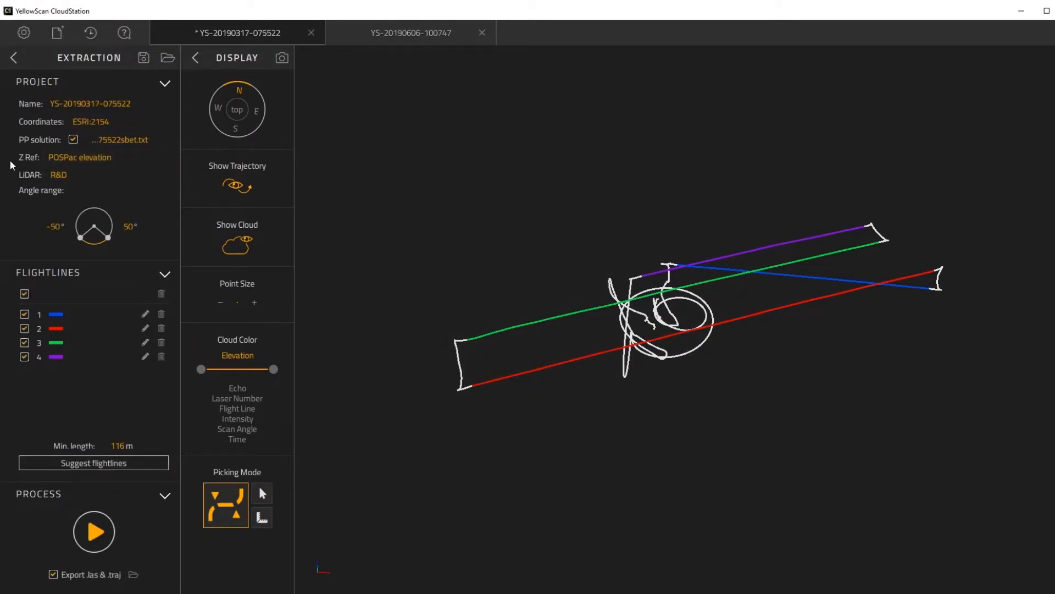
Step: Set the project's Z reference to Ellipsoidal height and its LiDAR to VX20000
left_click(116, 158)
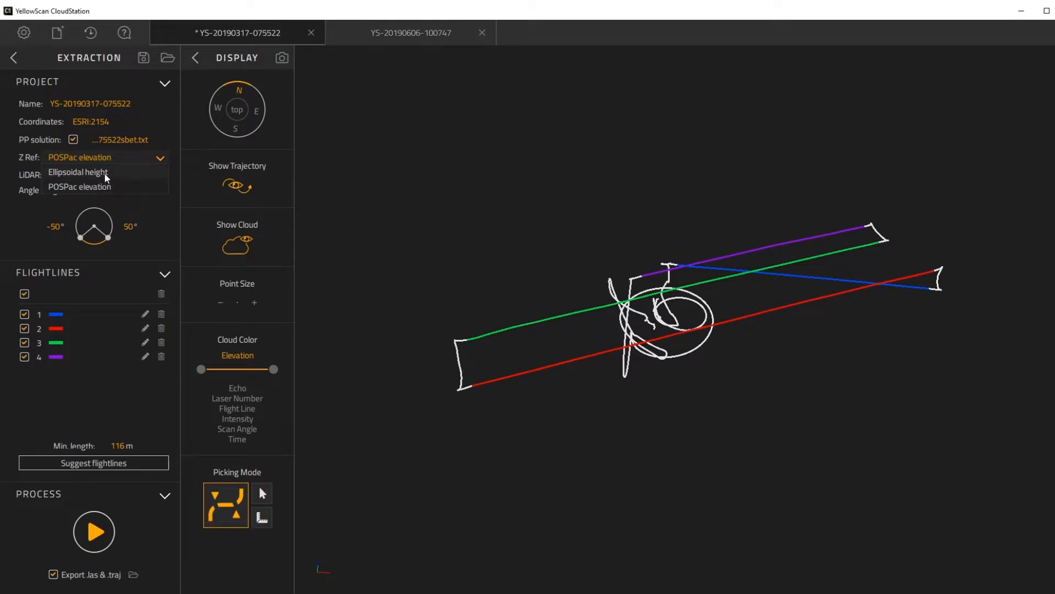
left_click(106, 174)
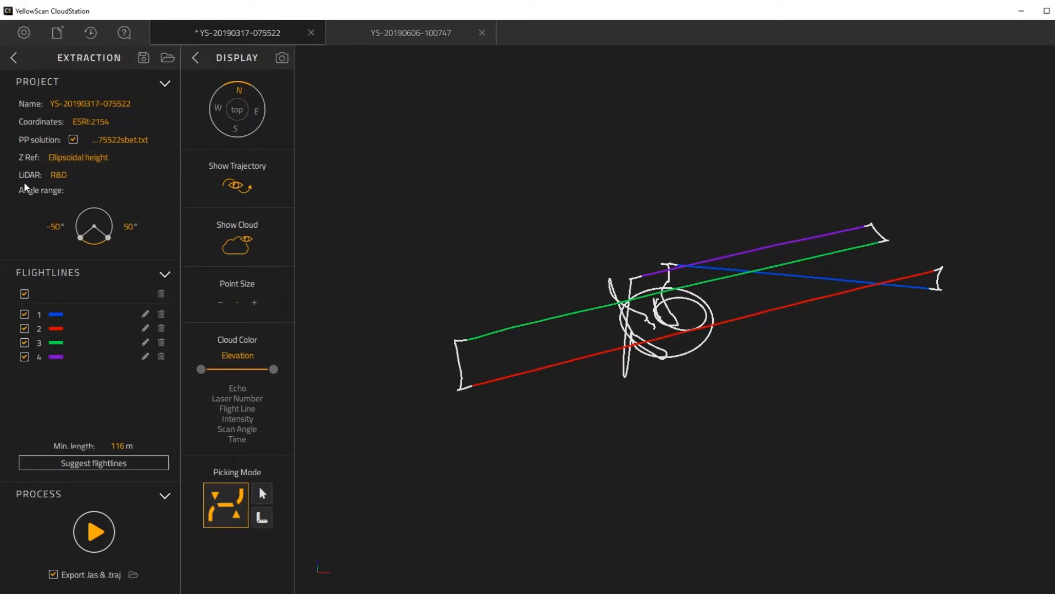
left_click(85, 175)
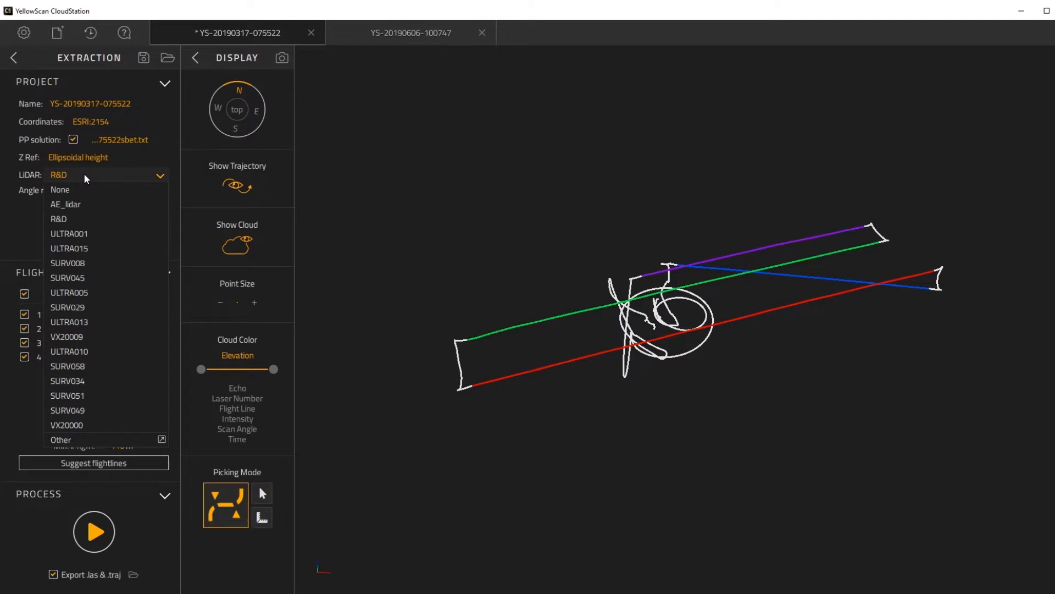
left_click(73, 425)
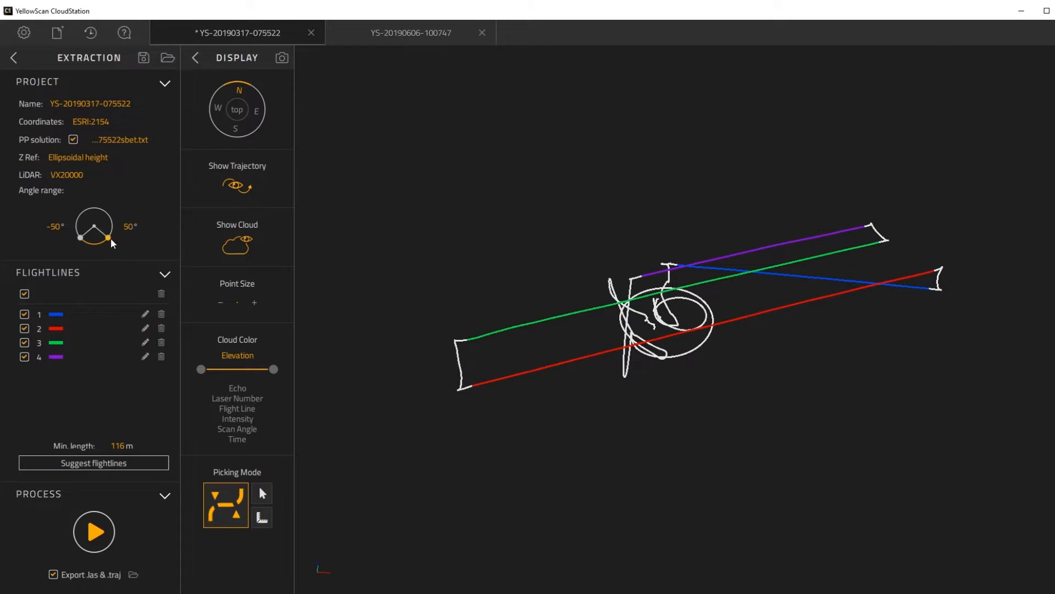
left_click_drag(87, 241, 112, 226)
left_click(127, 228)
left_click(163, 281)
Step: Generate the suggested flightlines, open their minimum length for editing, and view the trajectory from another angle
left_click_drag(780, 330, 796, 377)
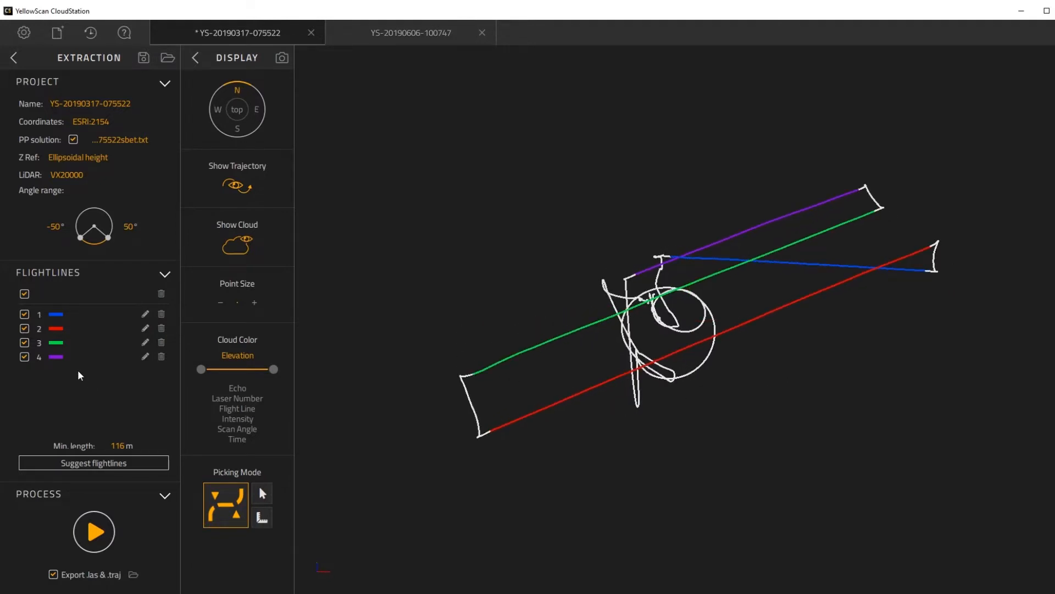
left_click(88, 462)
double_click(122, 444)
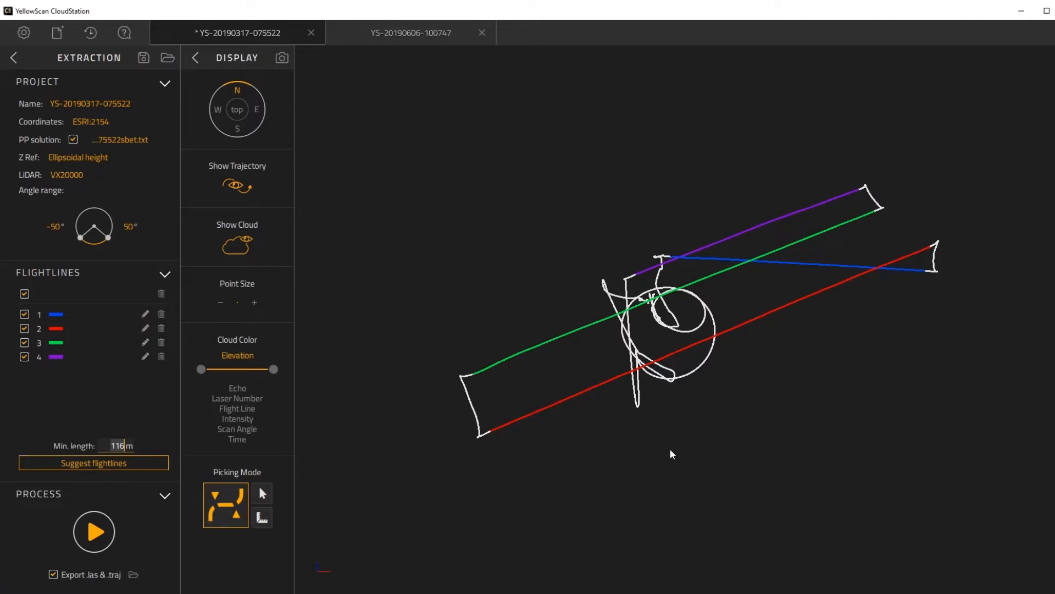
left_click_drag(769, 427, 696, 376)
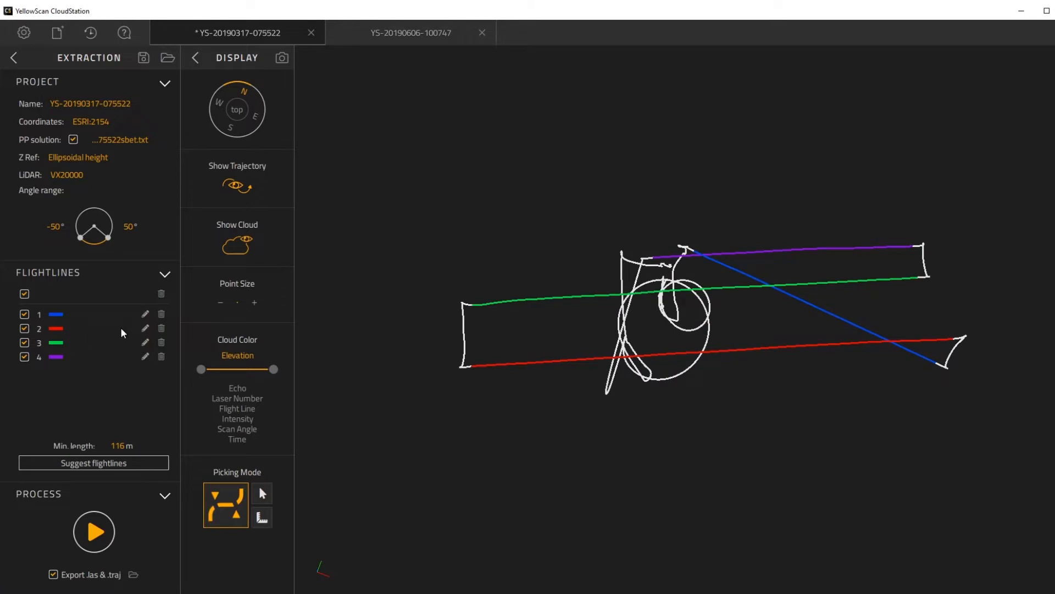
Step: Open flight line 1 for editing and try shifting its limits along the trajectory timeline
left_click(146, 314)
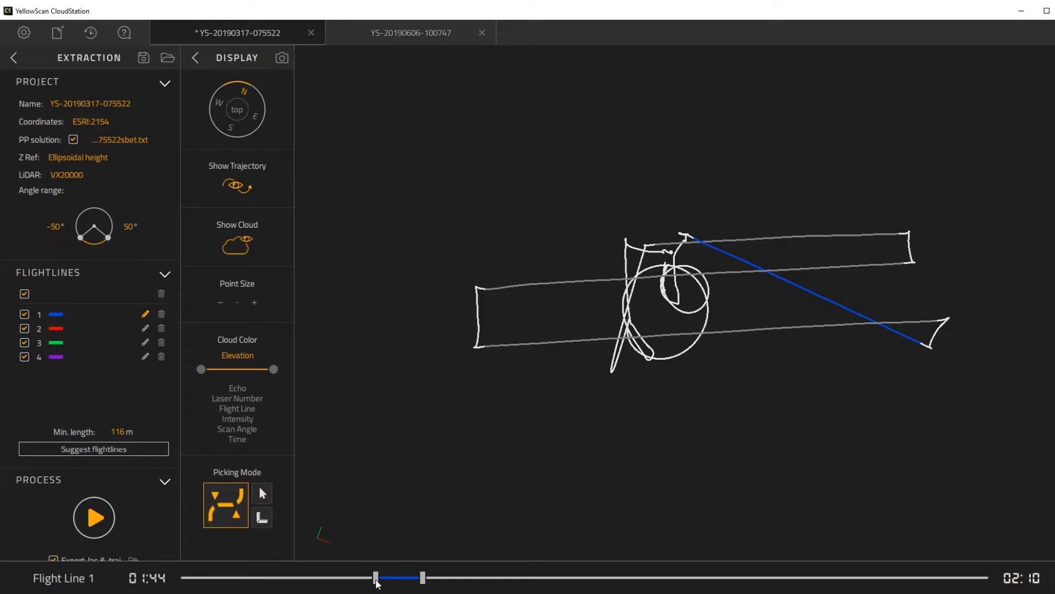
left_click_drag(377, 581, 422, 577)
left_click(1051, 586)
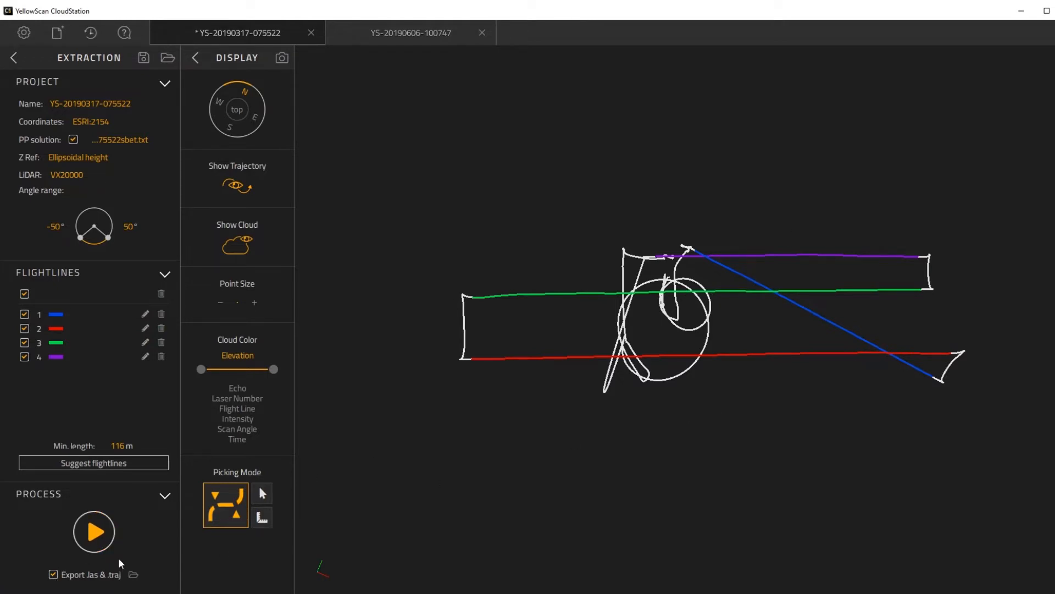
Step: Turn off the .las and .traj export and process the four flightlines into a point cloud
left_click(53, 574)
left_click(94, 532)
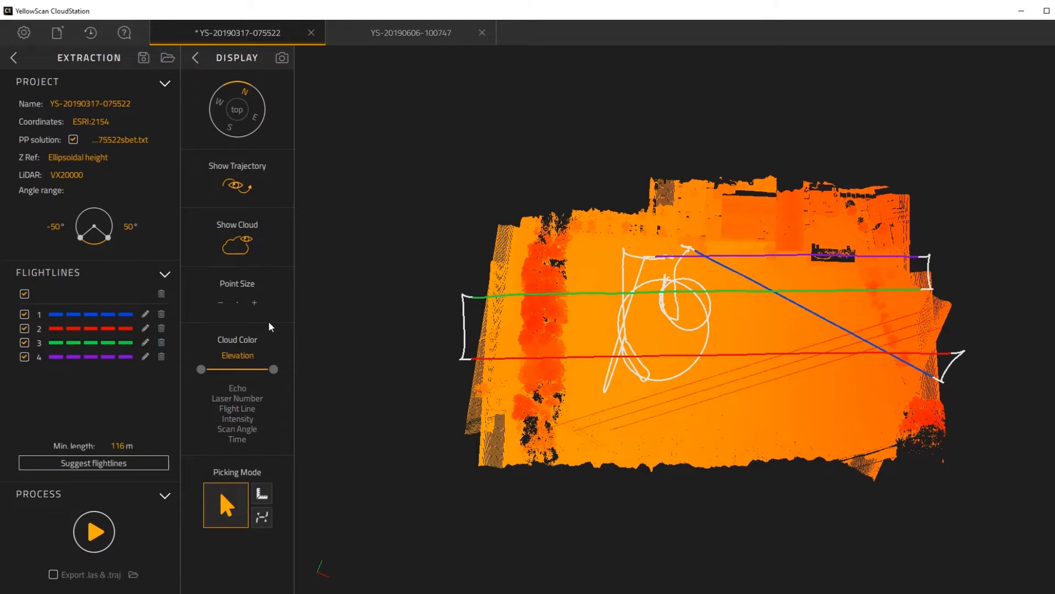
Step: View the point cloud from the top facing north, and switch the trajectory and the cloud off and on
left_click(237, 110)
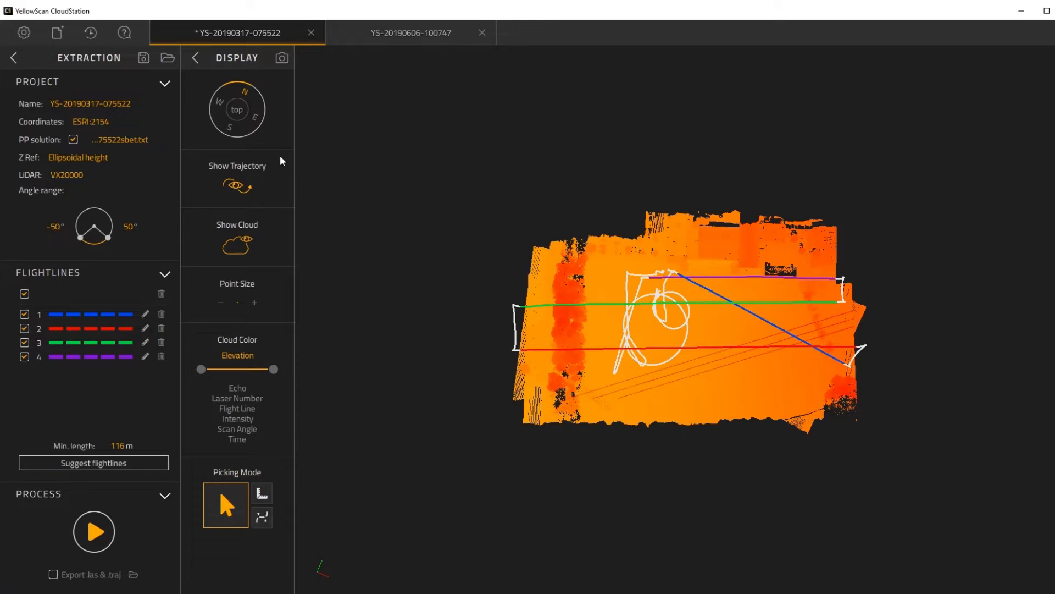
left_click(246, 97)
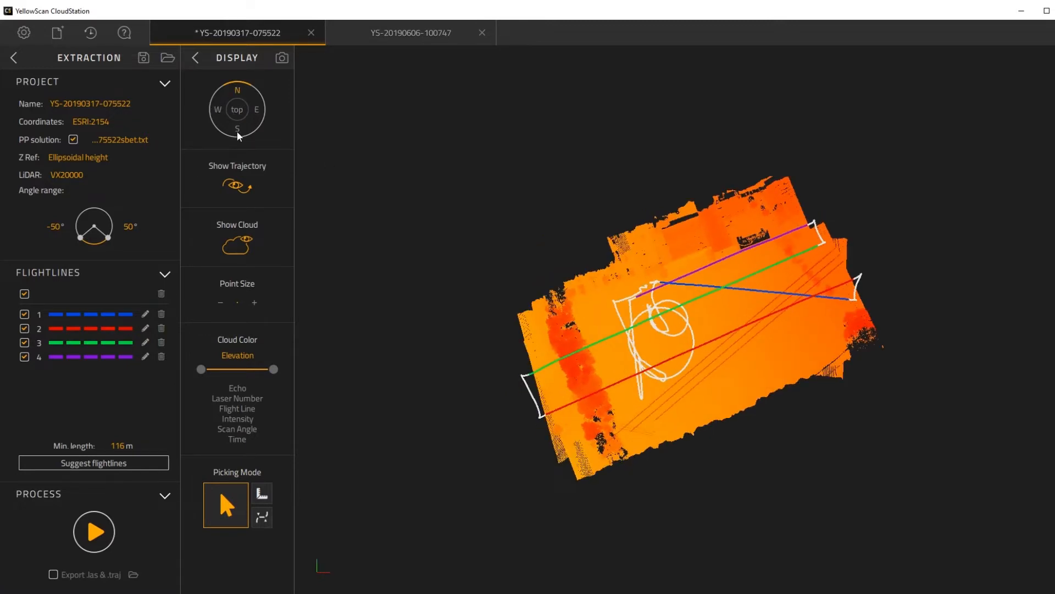
left_click(240, 188)
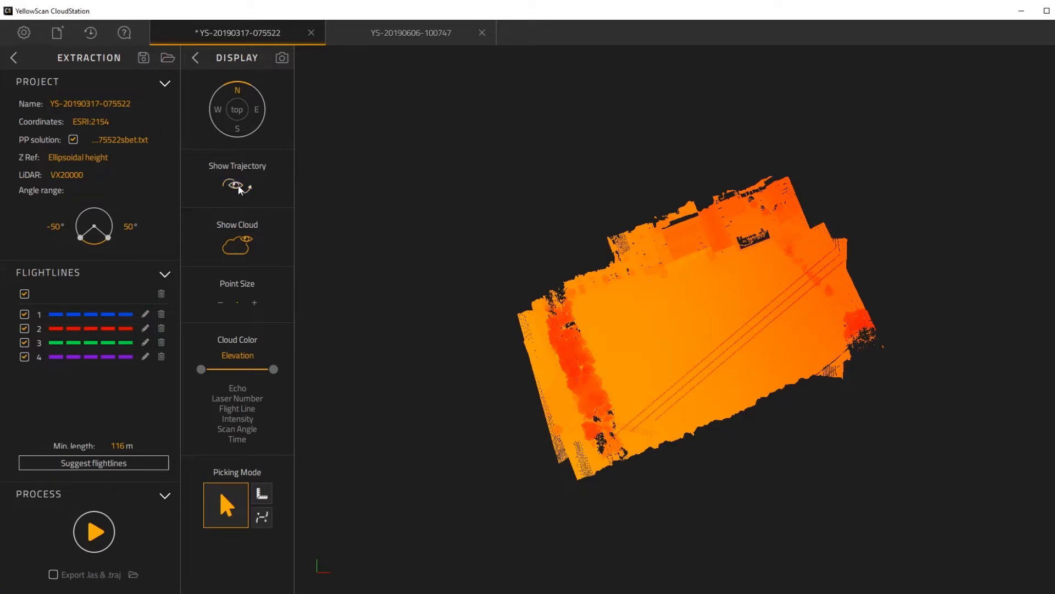
left_click(239, 188)
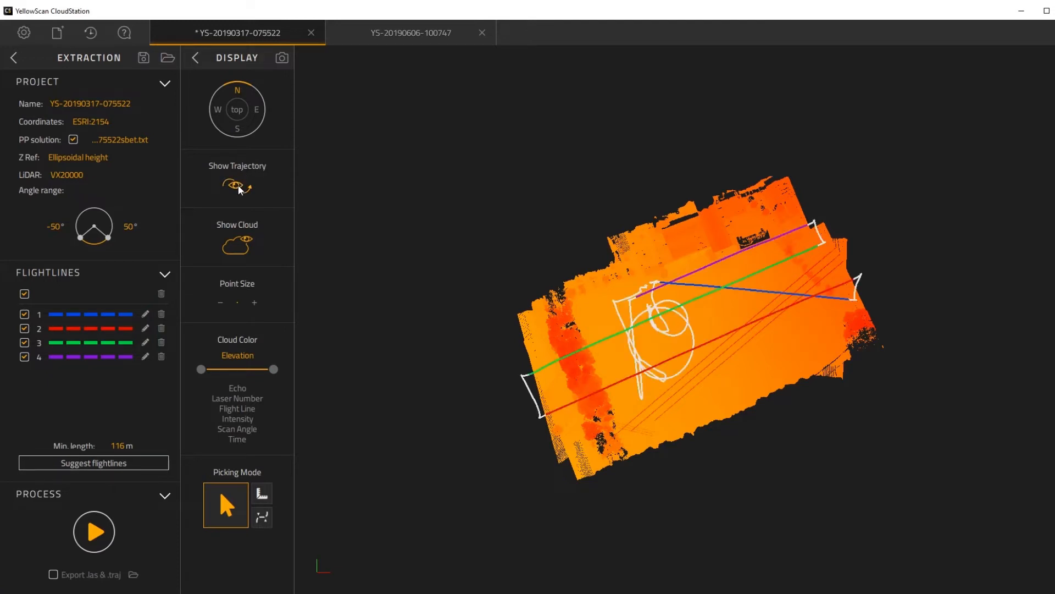
left_click(237, 246)
left_click(238, 246)
Step: Lower the upper limit of the elevation coloring slightly, and compare the larger and smaller point sizes from above and the side
left_click(255, 302)
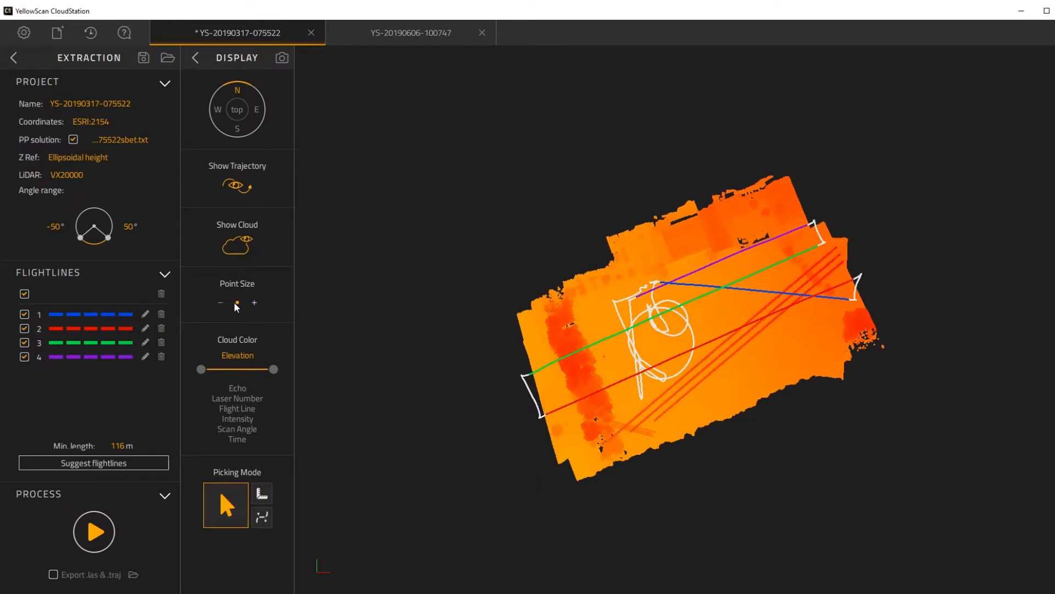
left_click(219, 302)
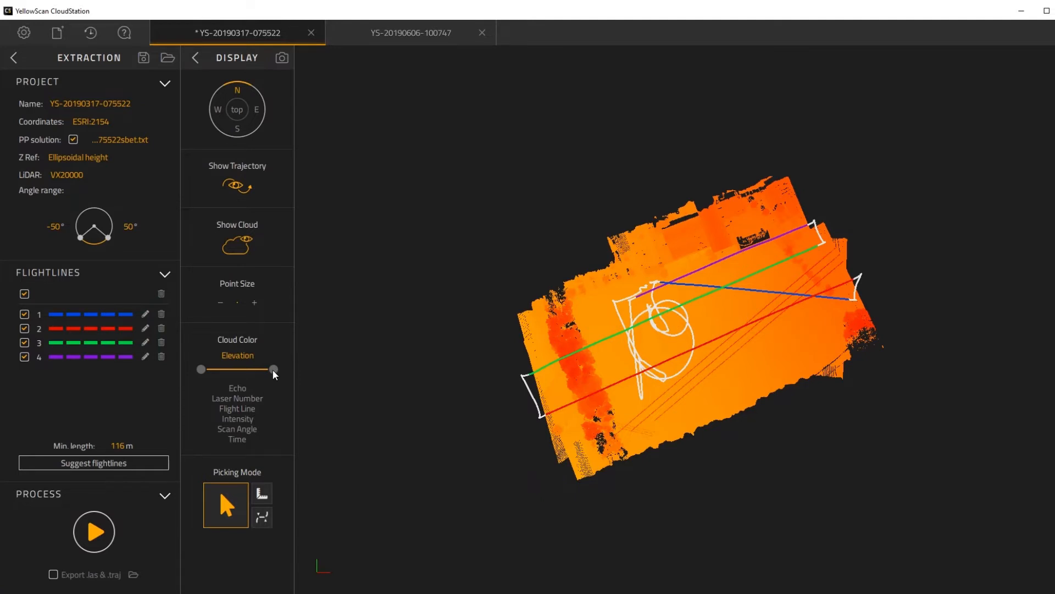
left_click_drag(273, 370, 272, 370)
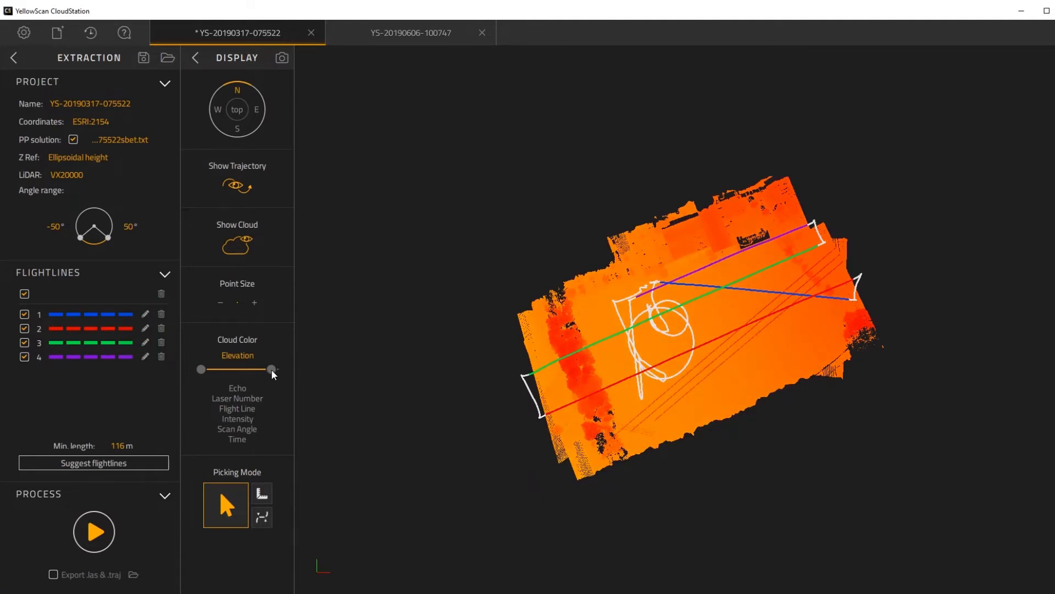
left_click_drag(790, 393, 695, 302)
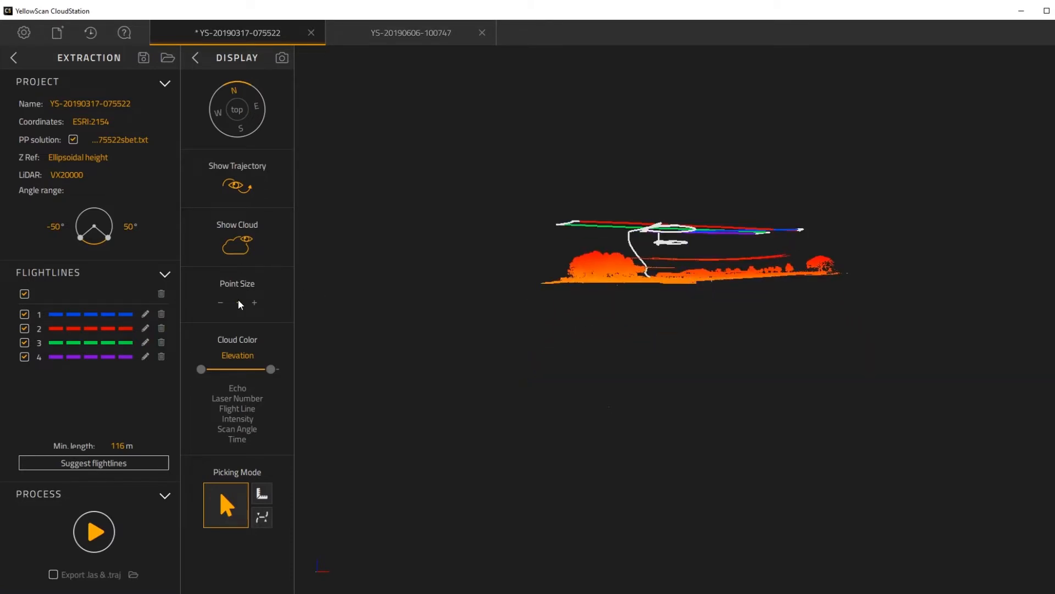
left_click(254, 302)
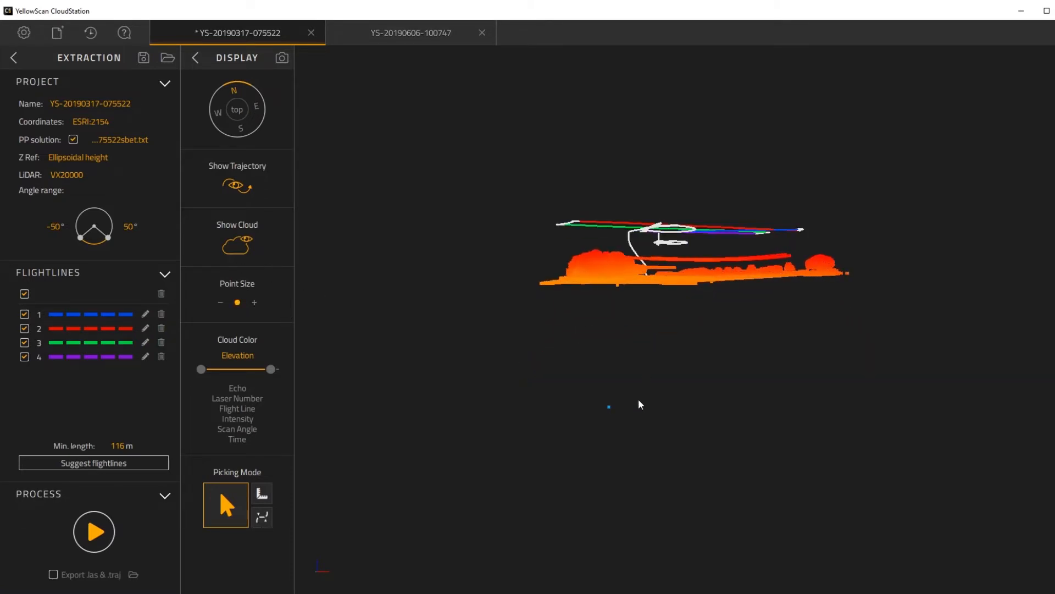
left_click(608, 406)
mouse_move(669, 306)
left_mouse_down()
mouse_move(658, 370)
mouse_move(662, 335)
mouse_move(639, 339)
left_mouse_up()
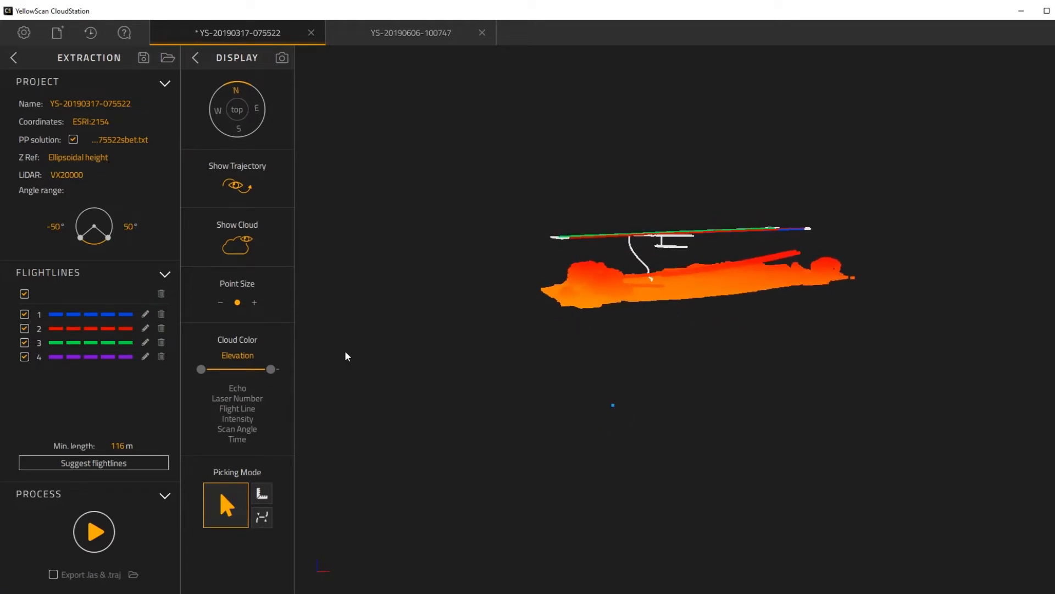
left_click(221, 303)
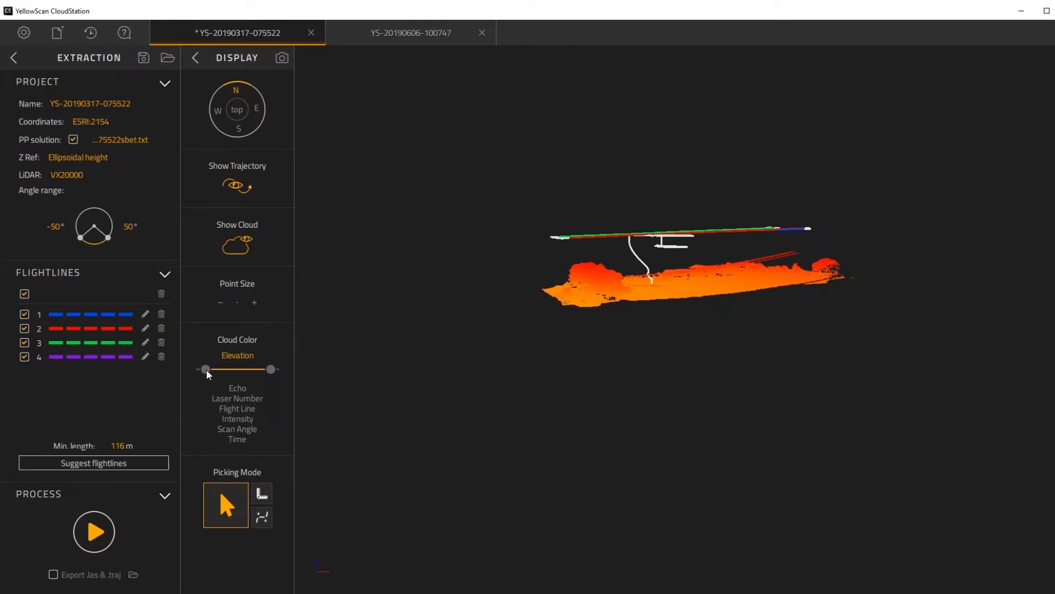
Step: Raise the lower limit of the elevation coloring close to the upper limit and view the trees and field up close
left_click_drag(223, 371, 257, 372)
left_click_drag(584, 333, 622, 377)
scroll(667, 319, "up", 5)
left_click_drag(738, 301, 752, 365)
left_click_drag(767, 290, 753, 338)
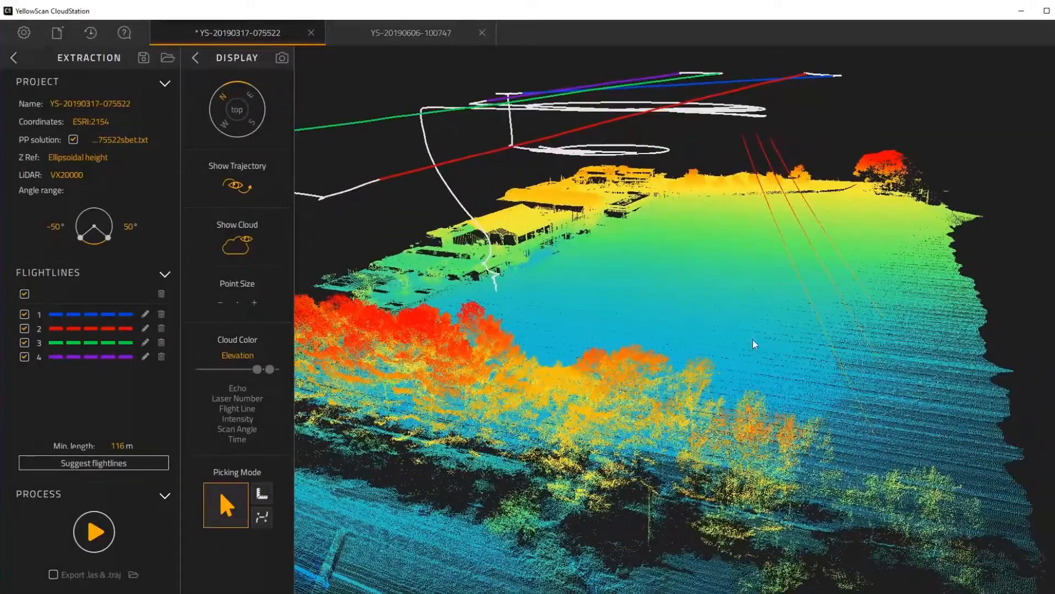
Step: Switch the point cloud's coloring from elevation to echo with the whole site in view
scroll(753, 339, "down", 4)
left_click_drag(694, 356, 631, 354)
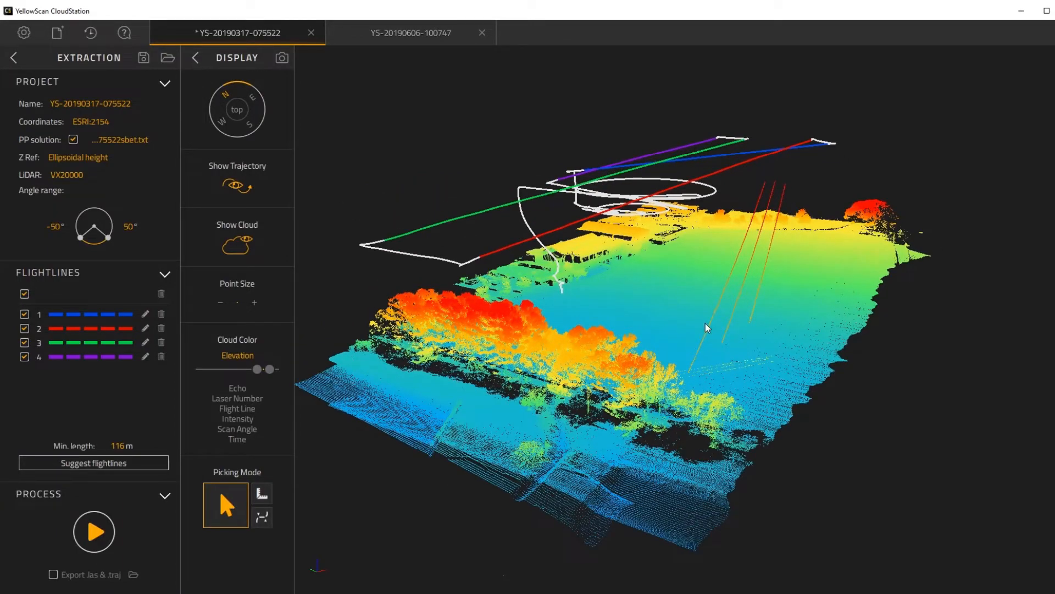
left_click_drag(604, 413, 731, 400)
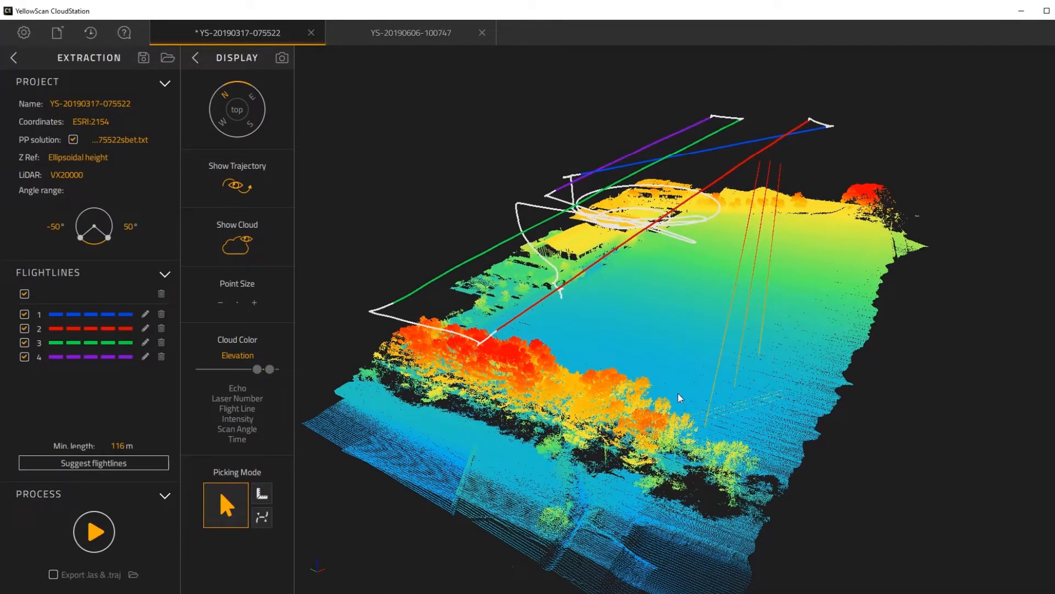
left_click_drag(678, 393, 592, 417)
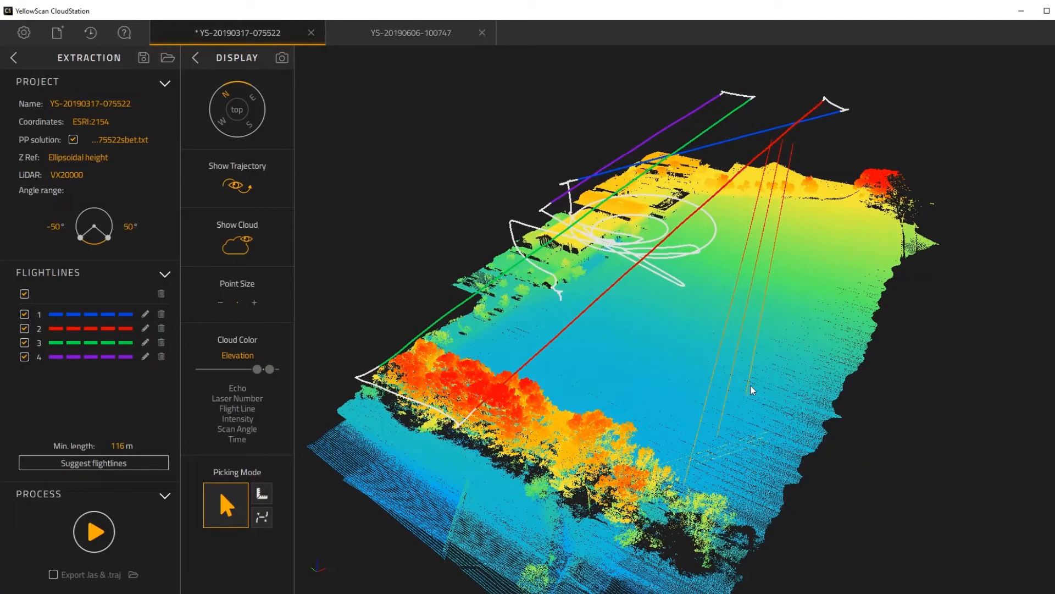
left_click(237, 388)
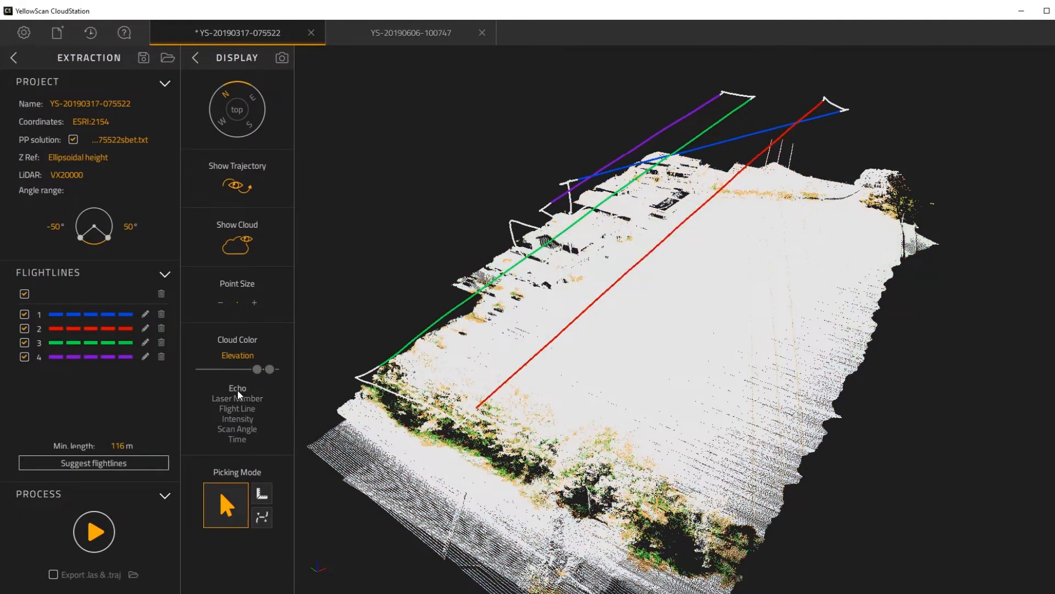
Step: Examine the echo coloring along the tree row and across the field, both close up and from a distance
middle_click_drag(633, 380, 740, 340)
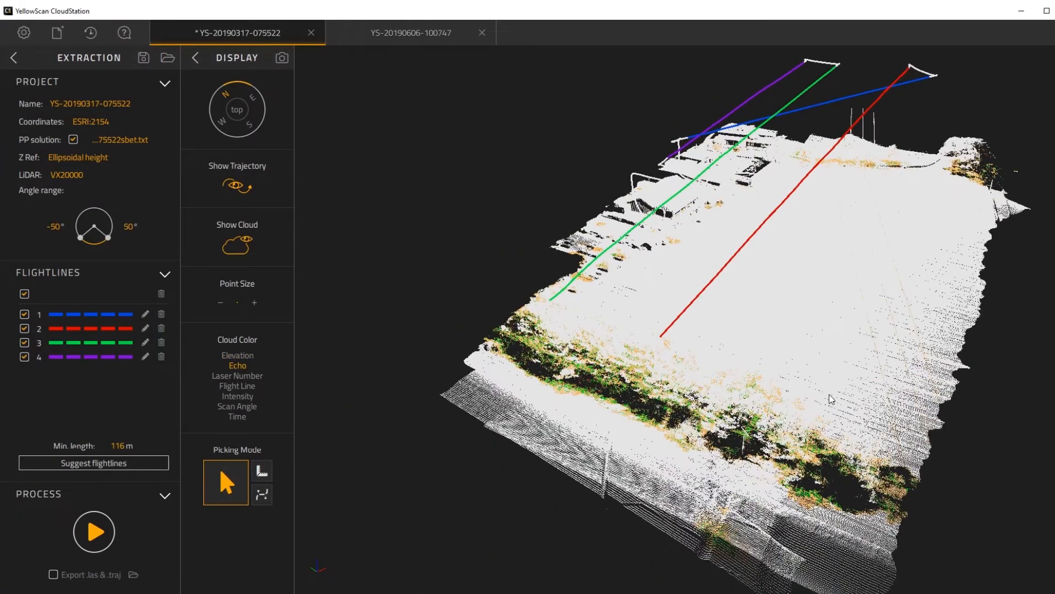
left_click_drag(828, 394, 682, 361)
scroll(542, 379, "up", 5)
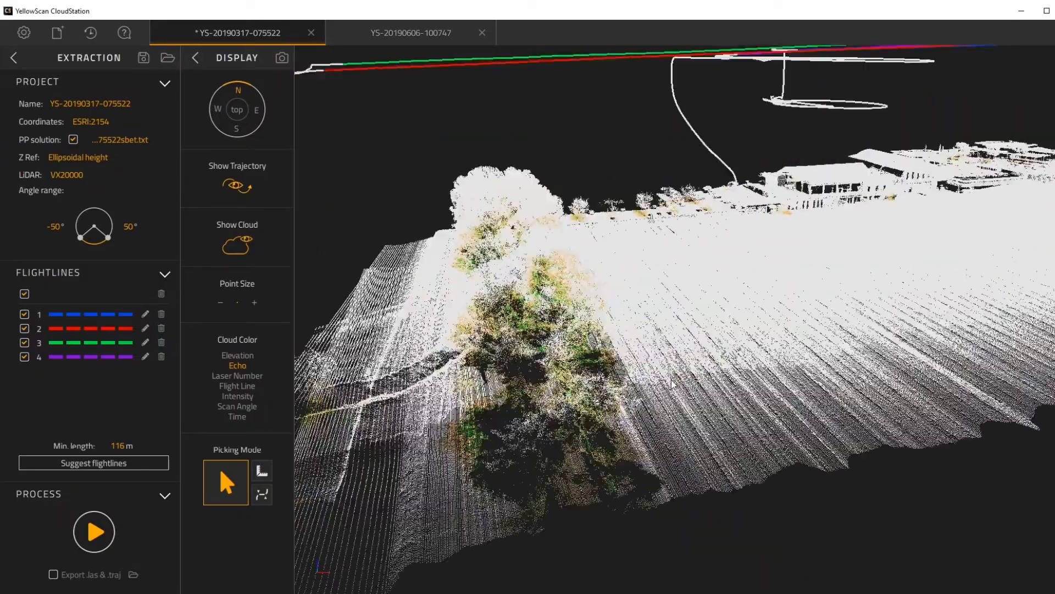
middle_click_drag(542, 378, 727, 397)
mouse_move(728, 397)
left_mouse_down()
mouse_move(685, 370)
mouse_move(680, 416)
mouse_move(730, 401)
left_mouse_up()
scroll(801, 396, "down", 3)
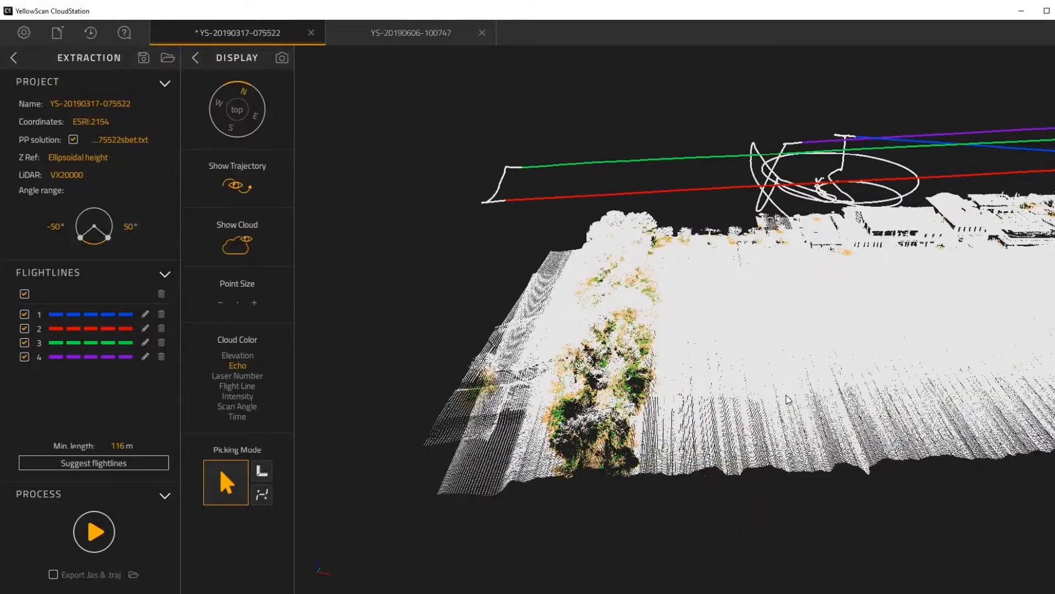
middle_click_drag(820, 395, 685, 385)
mouse_move(686, 360)
left_mouse_down()
mouse_move(691, 420)
mouse_move(697, 361)
left_mouse_up()
scroll(675, 452, "up", 3)
middle_click_drag(675, 452, 727, 339)
left_click_drag(727, 338, 722, 425)
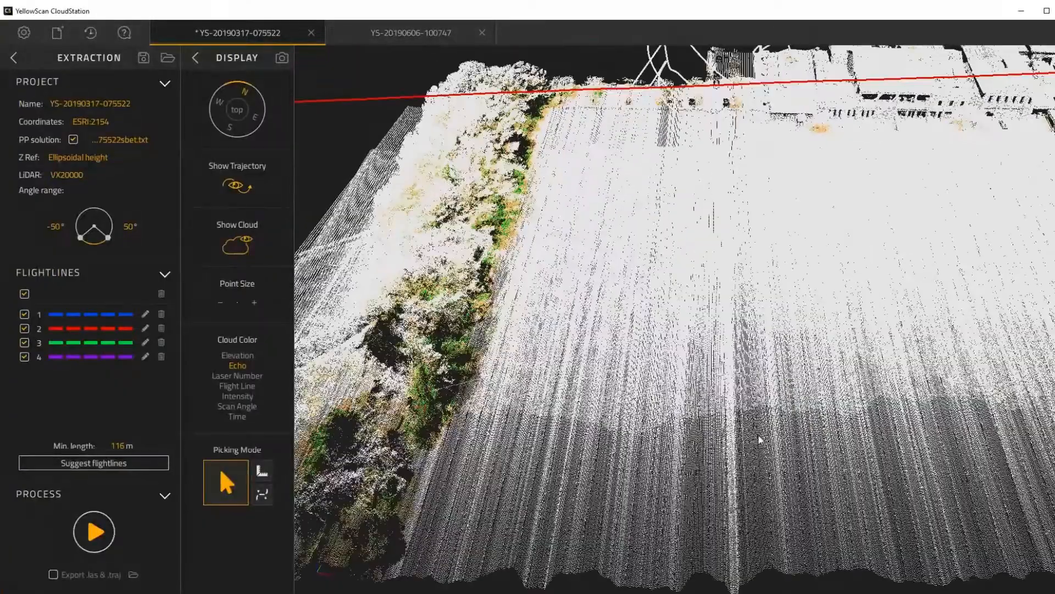
scroll(675, 448, "down", 5)
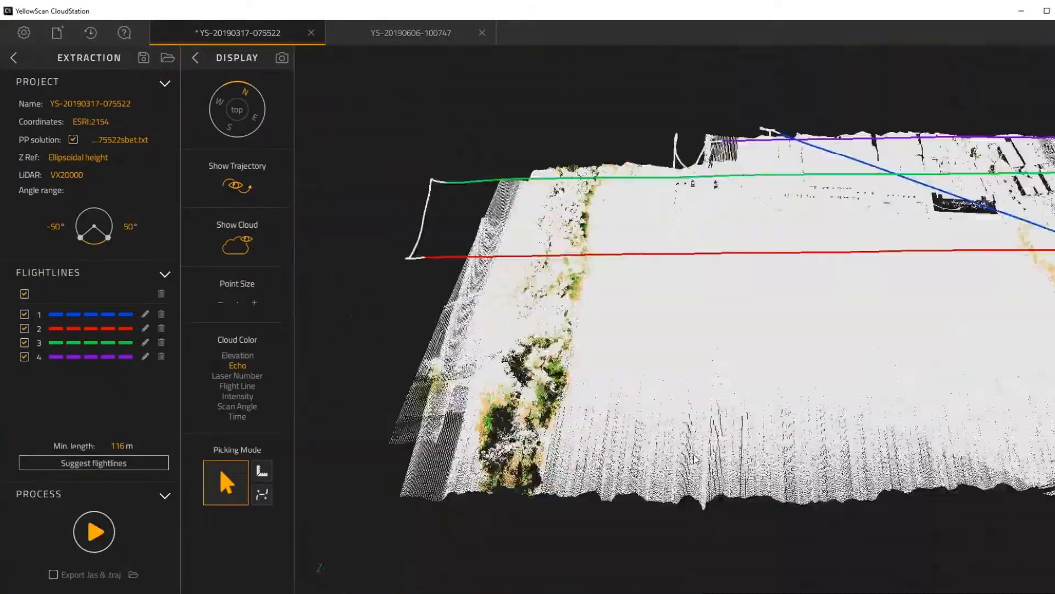
left_click_drag(753, 459, 891, 310)
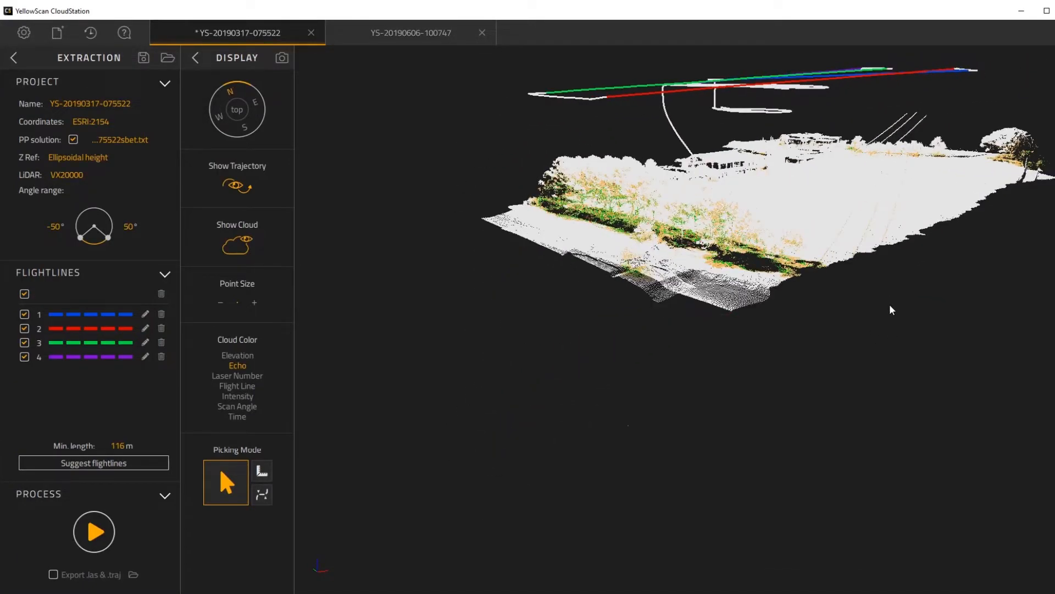
left_click_drag(877, 183, 808, 299)
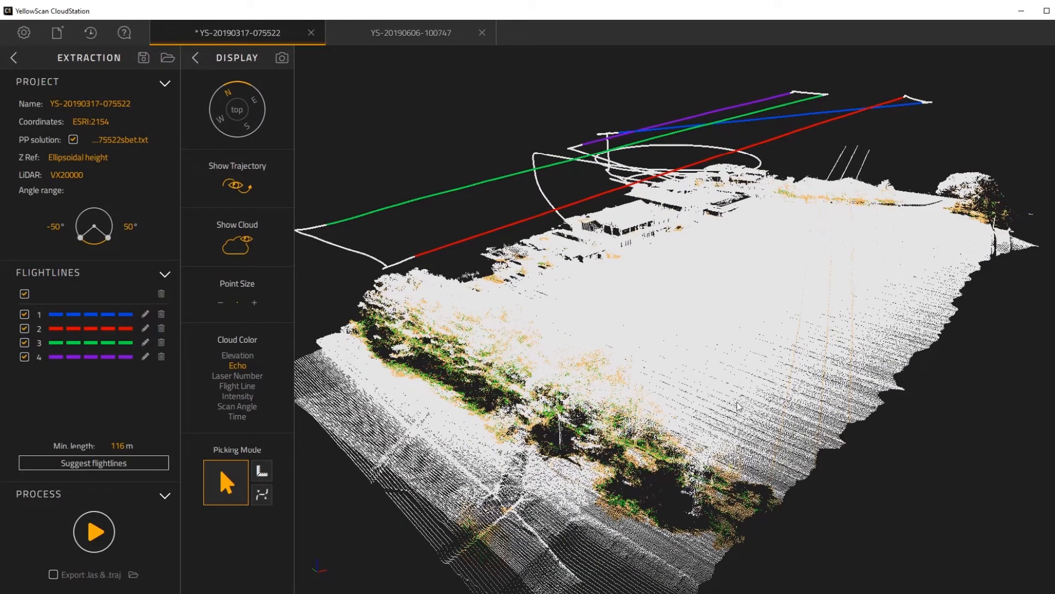
Step: Inspect the echoes inside and beneath the tree canopy from ground level, and return to an overview of the site
left_click_drag(552, 409, 504, 390)
right_click_drag(619, 336, 719, 319)
scroll(614, 436, "up", 3)
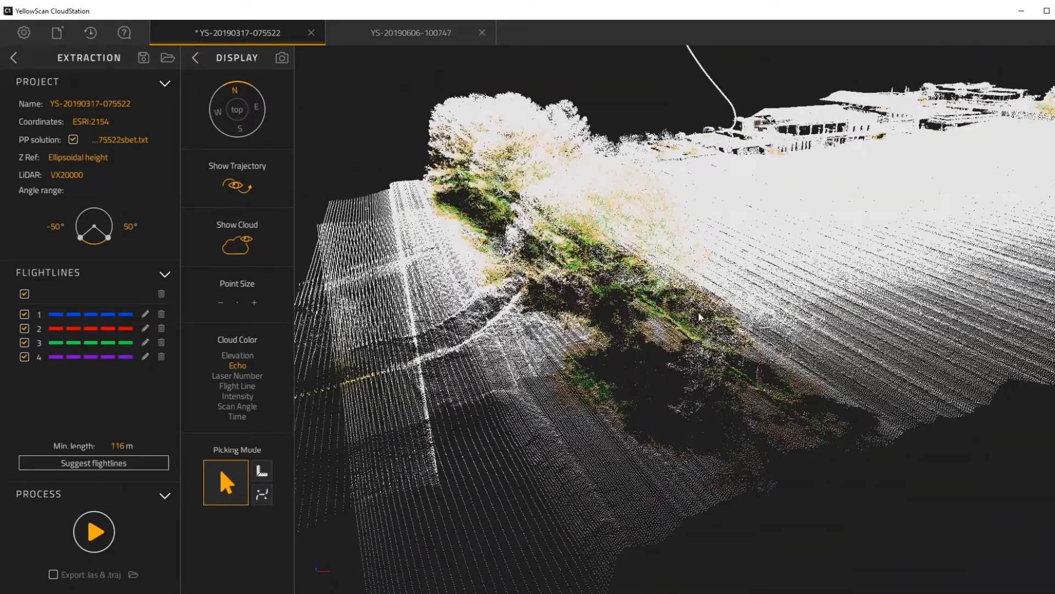
mouse_move(701, 317)
left_mouse_down()
mouse_move(686, 297)
mouse_move(692, 310)
left_mouse_up()
right_click_drag(681, 258, 753, 295)
left_click_drag(754, 296, 724, 268)
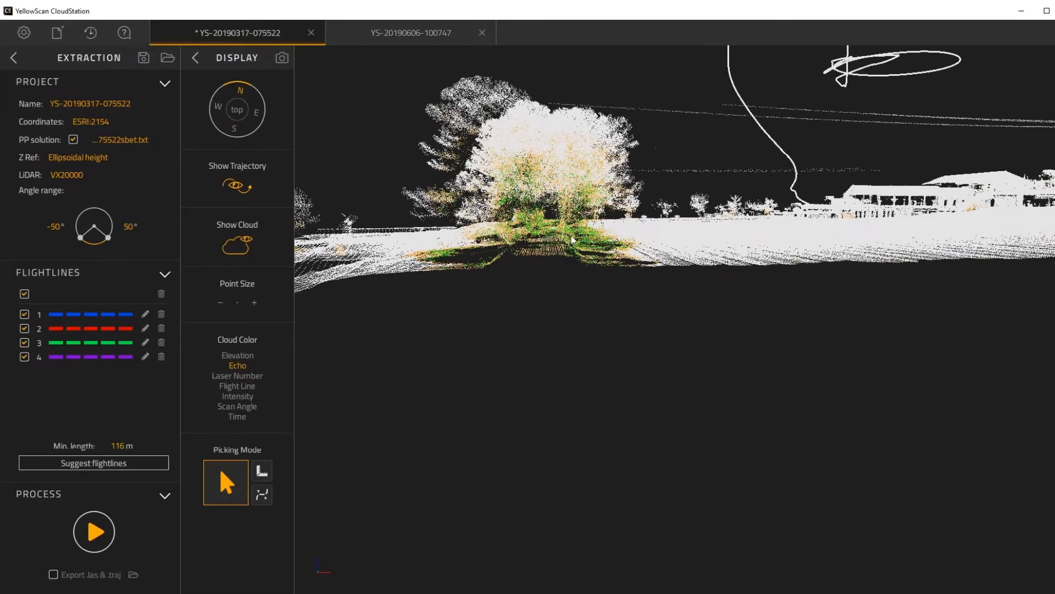
left_click_drag(578, 238, 660, 385)
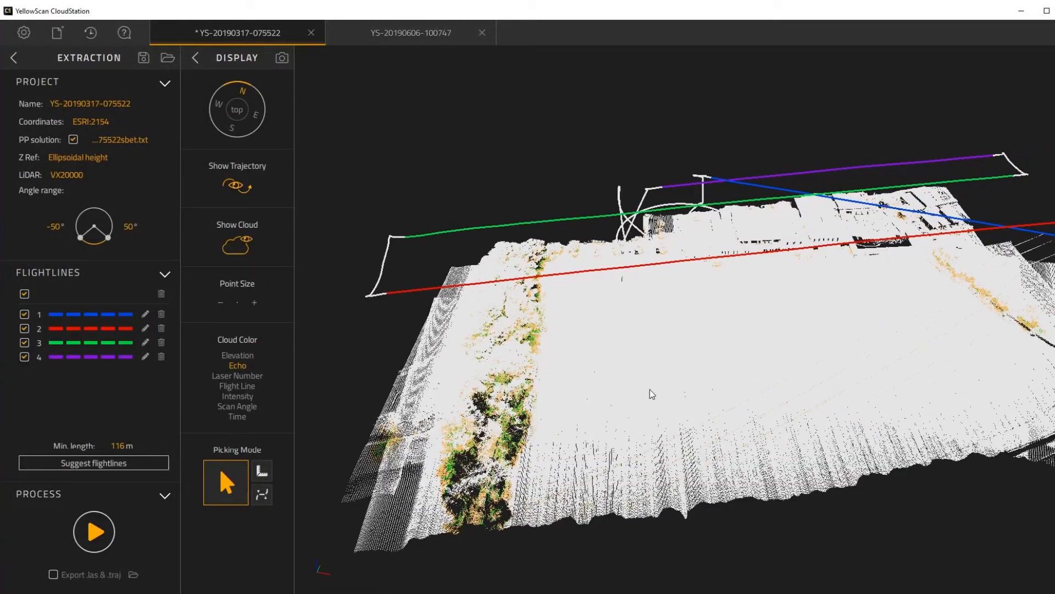
Step: Color the cloud by laser number and by flight line, and examine where the flightlines overlap
left_click(237, 377)
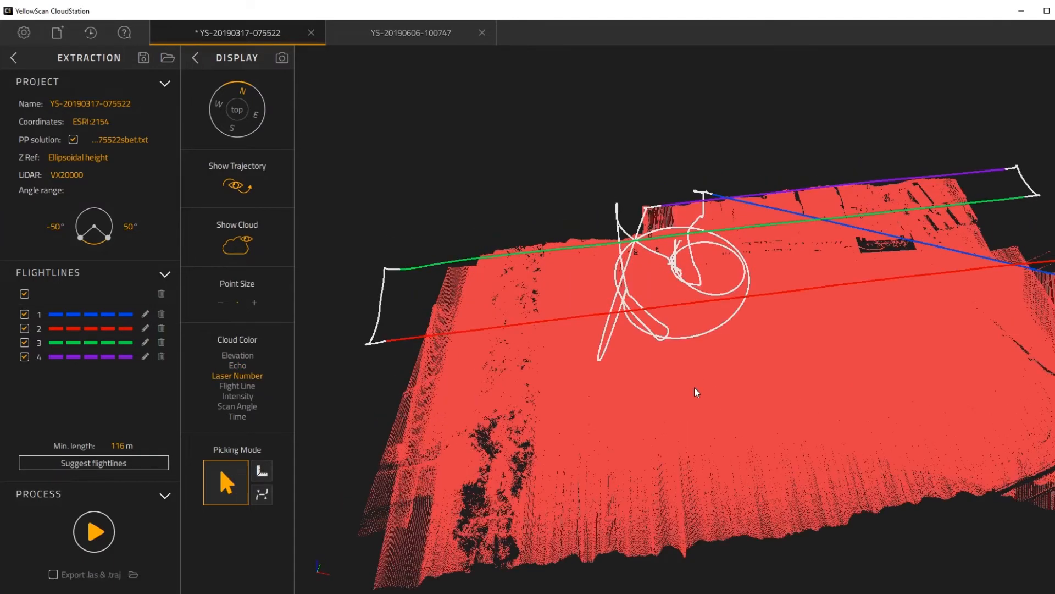
left_click_drag(696, 392, 725, 341)
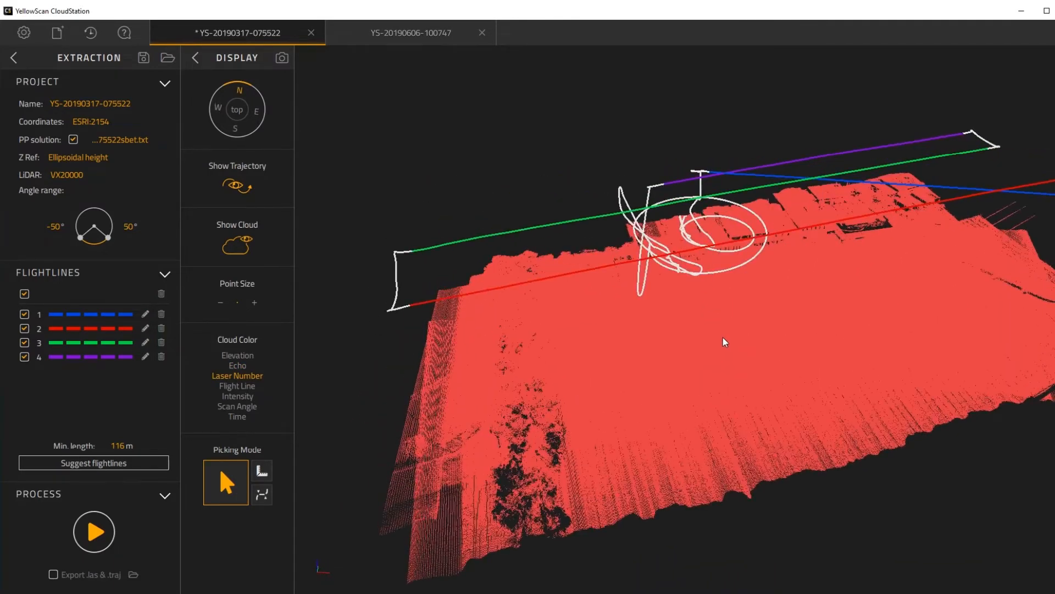
left_click(237, 385)
left_click_drag(698, 349, 732, 424)
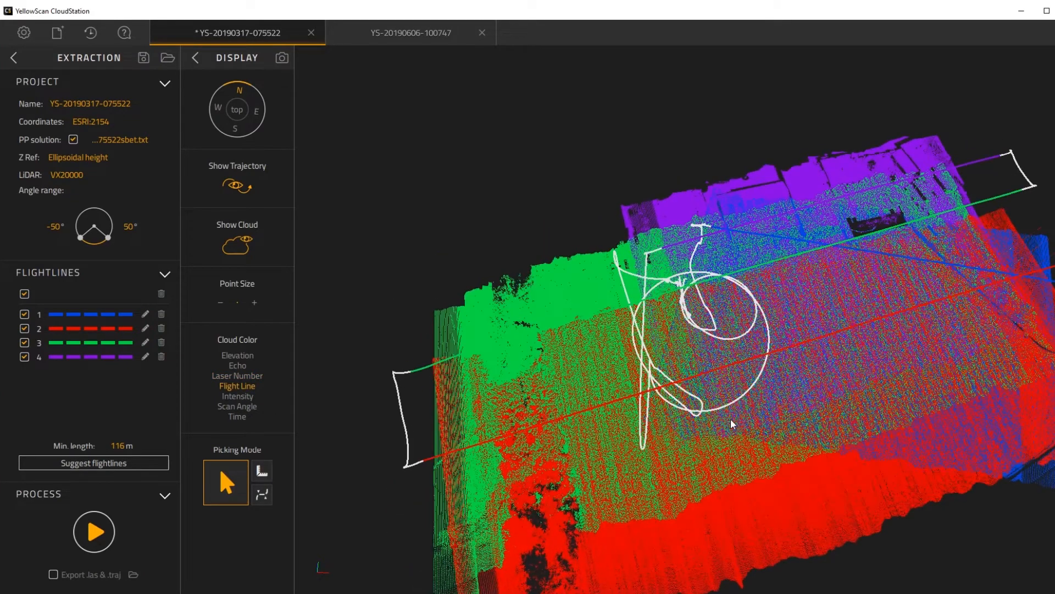
scroll(792, 478, "up", 4)
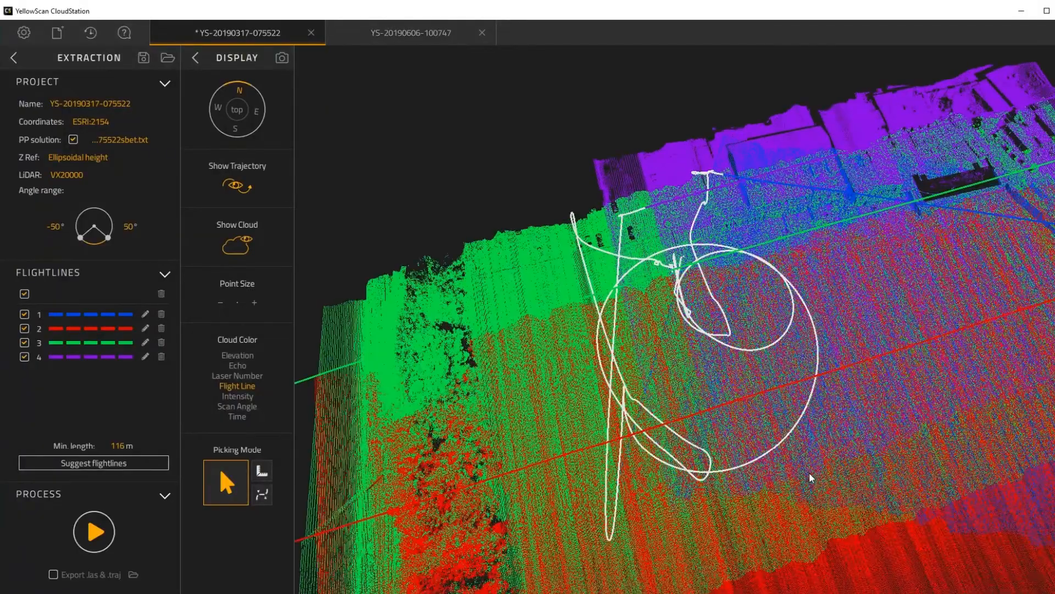
right_click_drag(812, 479, 674, 377)
scroll(680, 380, "up", 4)
left_click_drag(681, 380, 350, 413)
Step: Color the cloud by intensity and inspect the buildings up close, then the trees and field
left_click(237, 395)
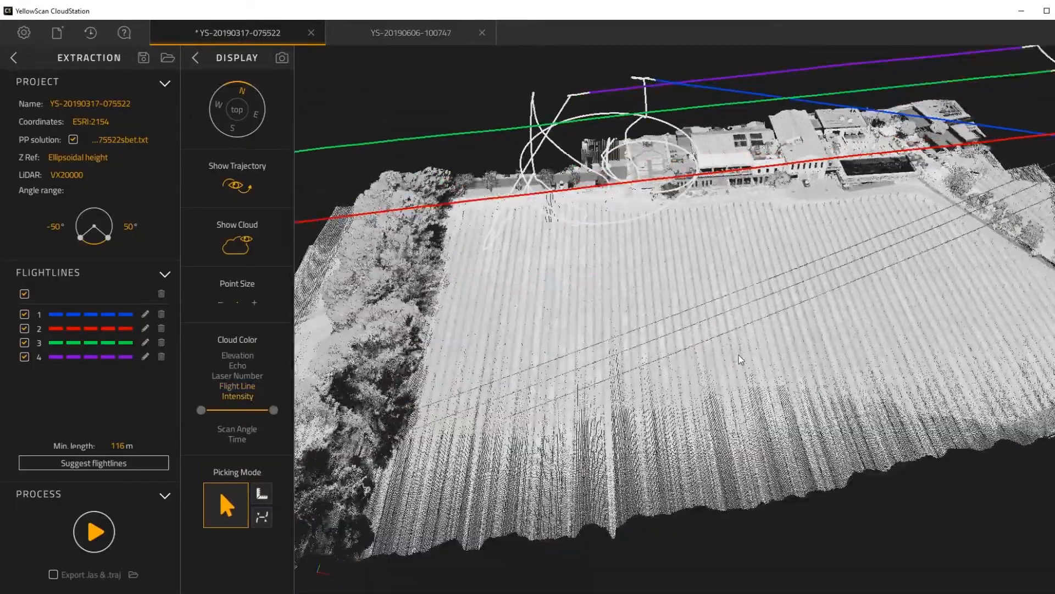
left_click_drag(768, 301, 764, 411)
scroll(721, 194, "up", 3)
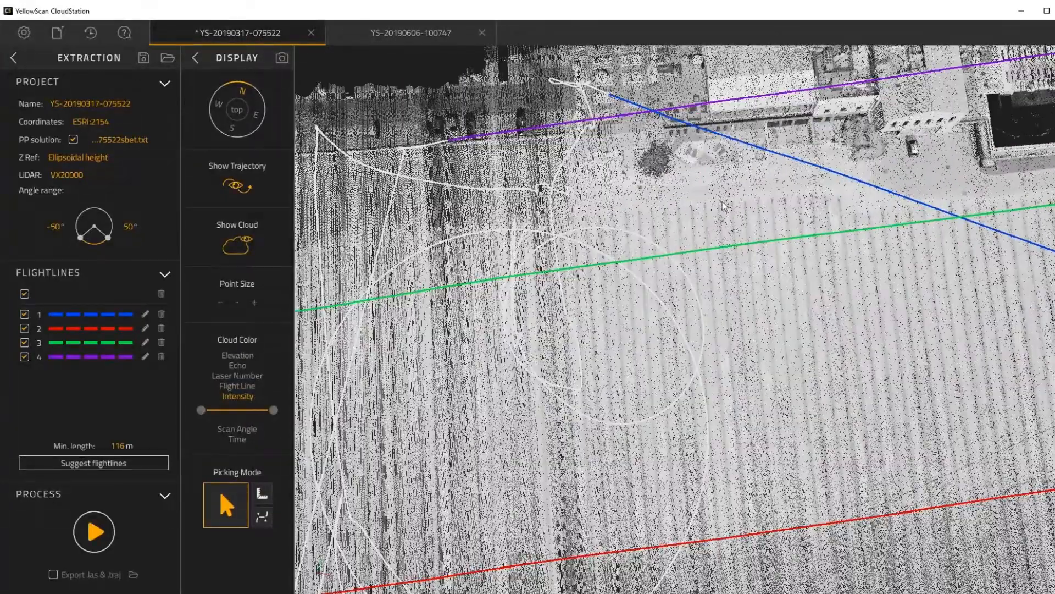
middle_click_drag(827, 137, 691, 308)
scroll(682, 279, "up", 2)
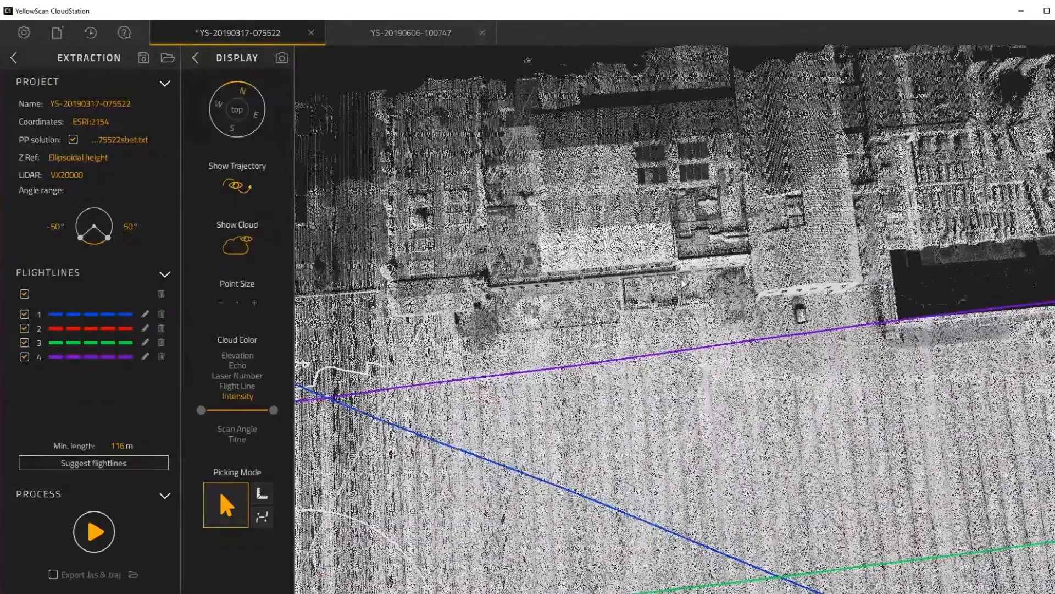
scroll(682, 278, "down", 2)
middle_click_drag(641, 443, 765, 254)
scroll(765, 254, "down", 1)
left_click_drag(657, 375, 802, 328)
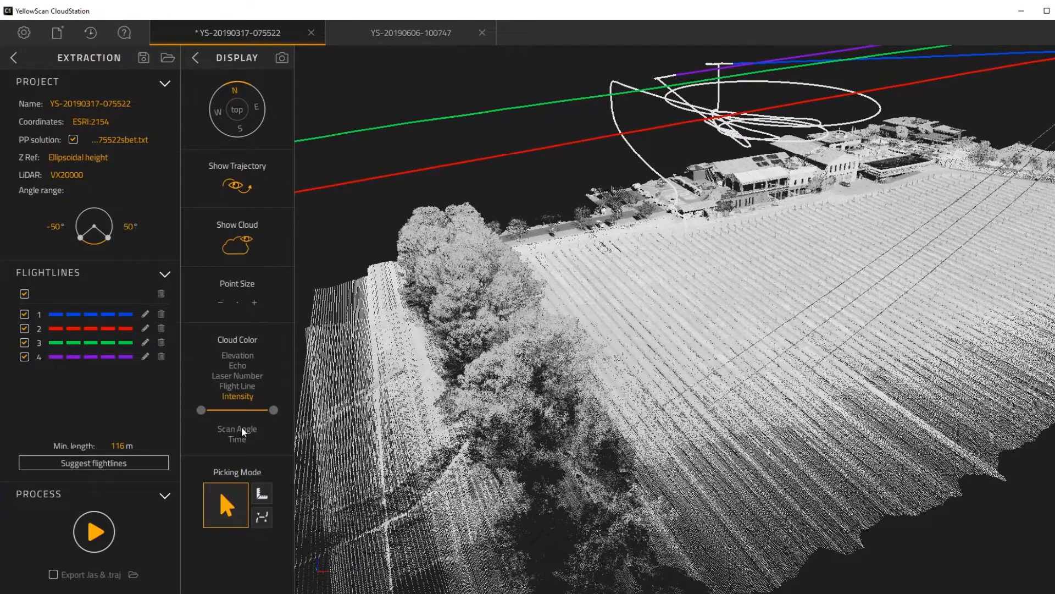
Step: Color the cloud by scan angle and show only flightline 3, viewed lengthwise along its path
left_click(242, 428)
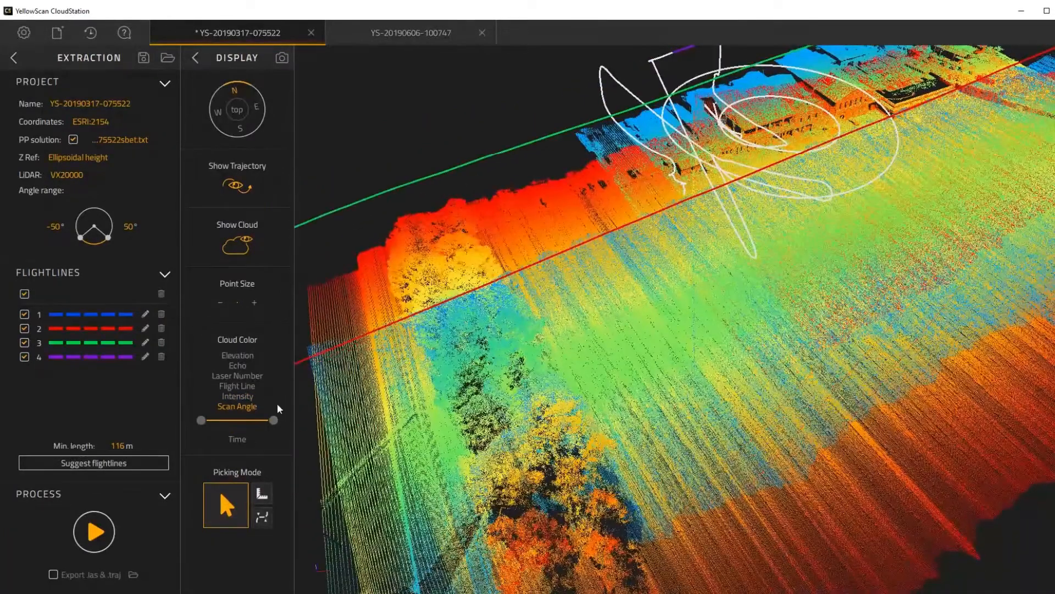
left_click(24, 315)
left_click(24, 328)
left_click(25, 357)
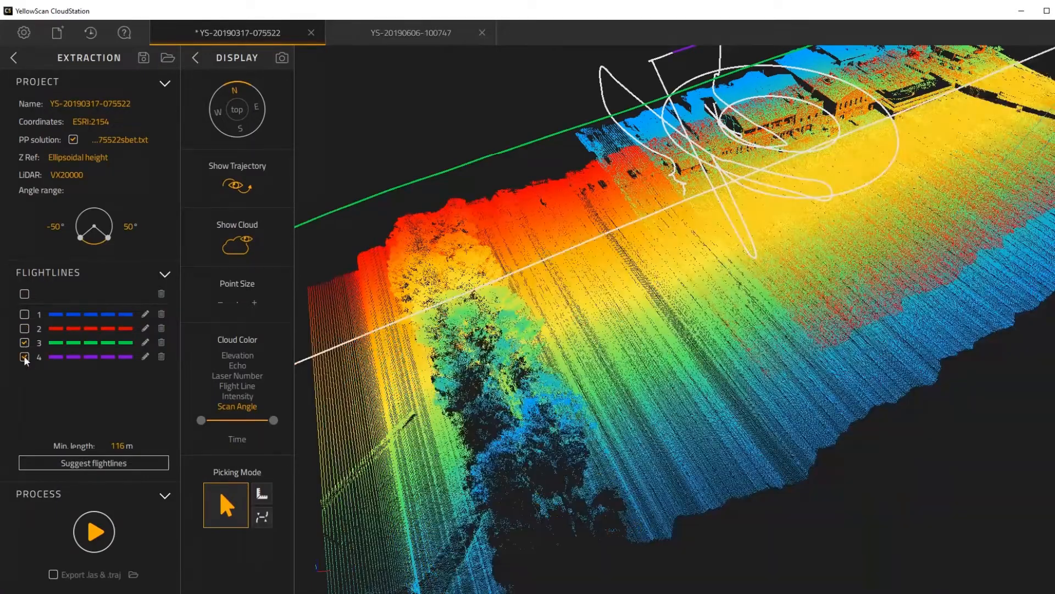
left_click_drag(739, 290, 482, 339)
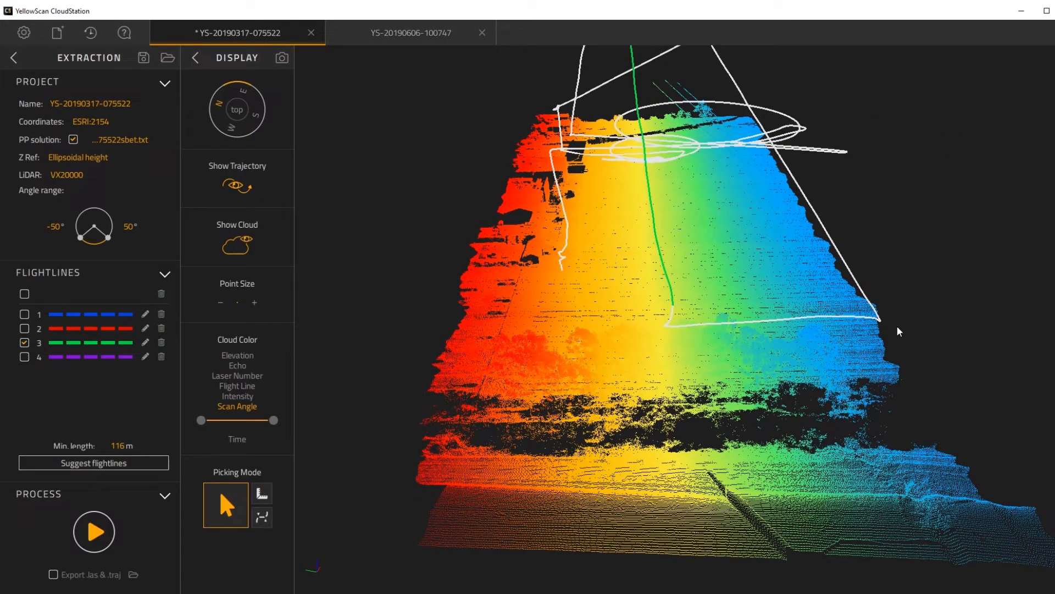
left_click_drag(899, 330, 393, 446)
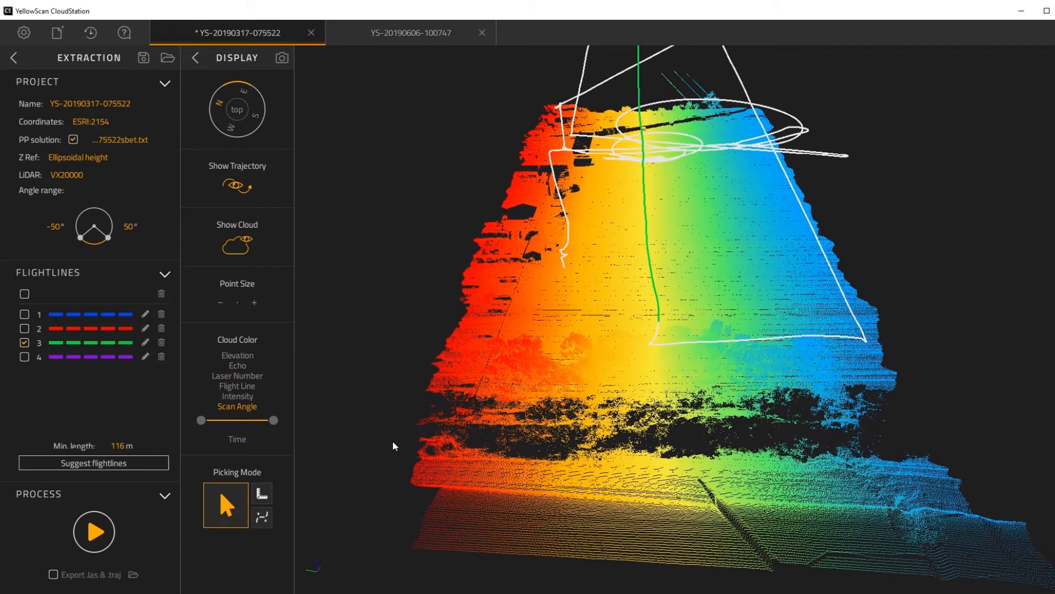
Step: Color the cloud by time and show flightlines 1, 2 and 4 again
left_click(228, 439)
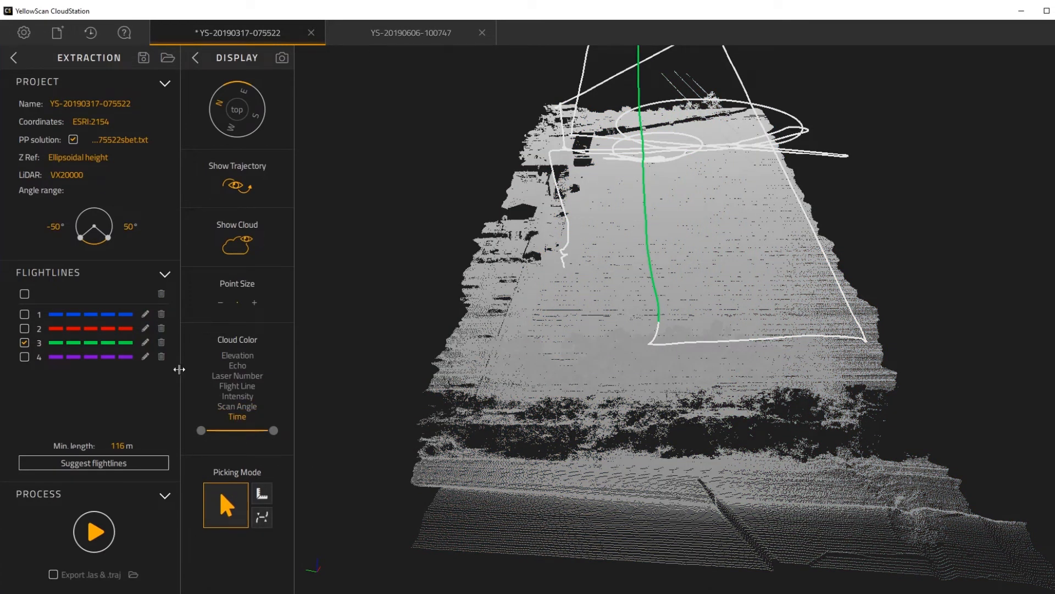
left_click(24, 313)
left_click(24, 329)
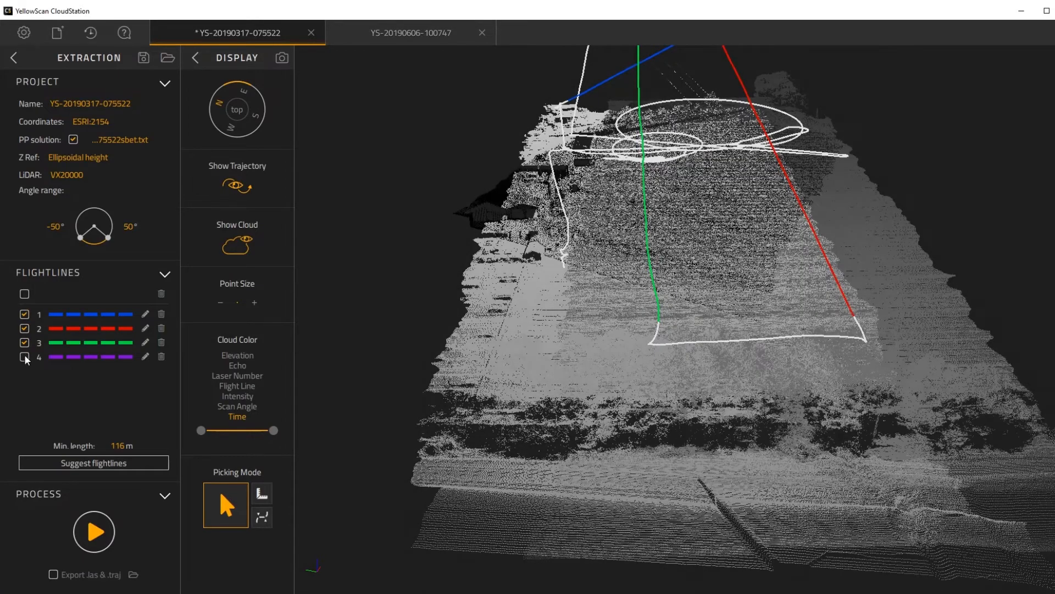
left_click(24, 356)
left_click_drag(681, 330, 575, 448)
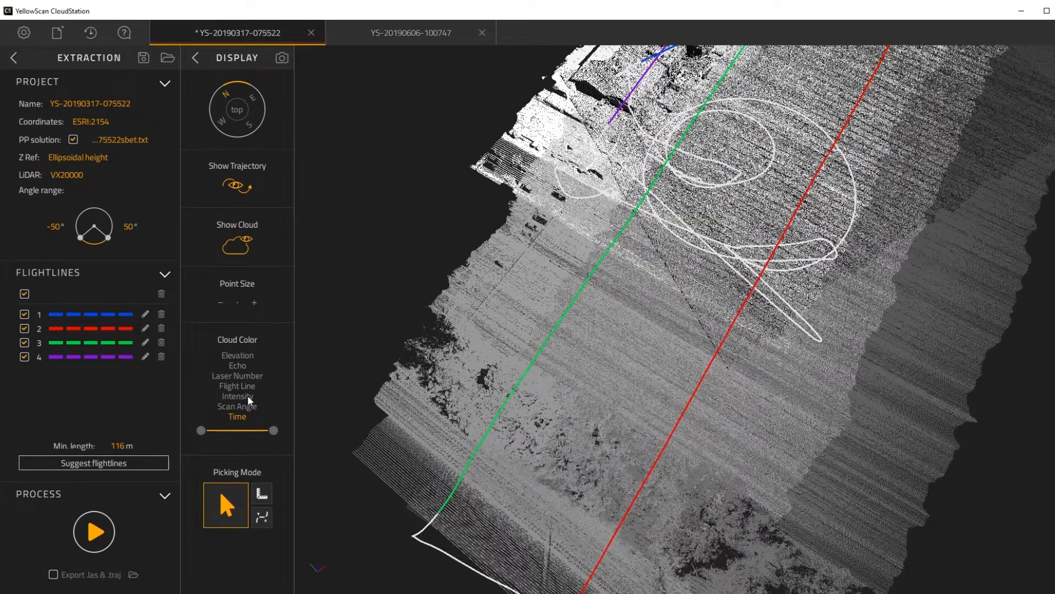
Step: Color the cloud by intensity again and view the whole site from above at different angles
left_click(237, 396)
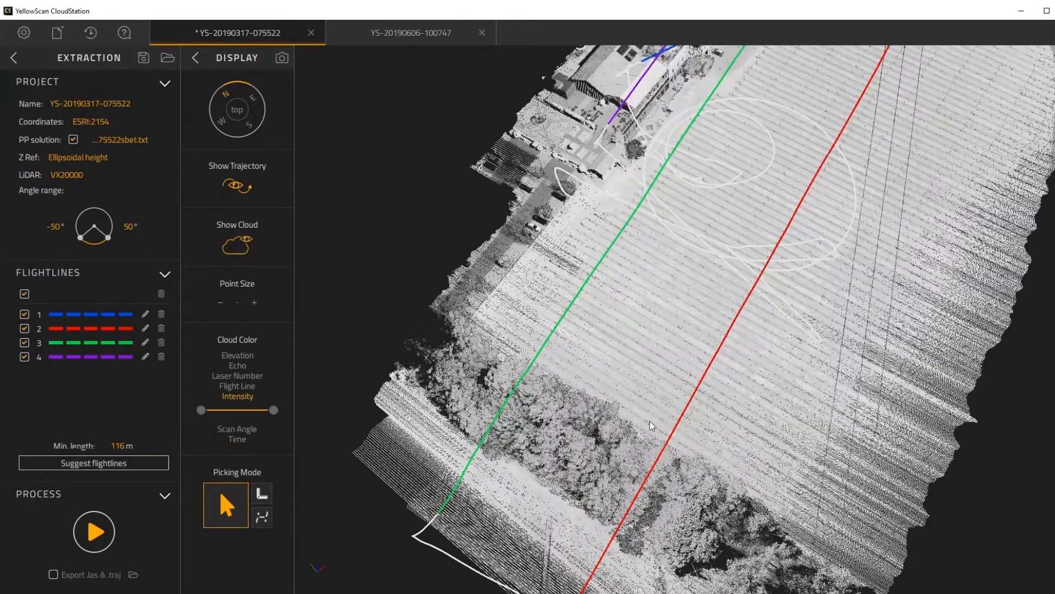
left_click_drag(650, 421, 609, 444)
left_click_drag(747, 426, 666, 447)
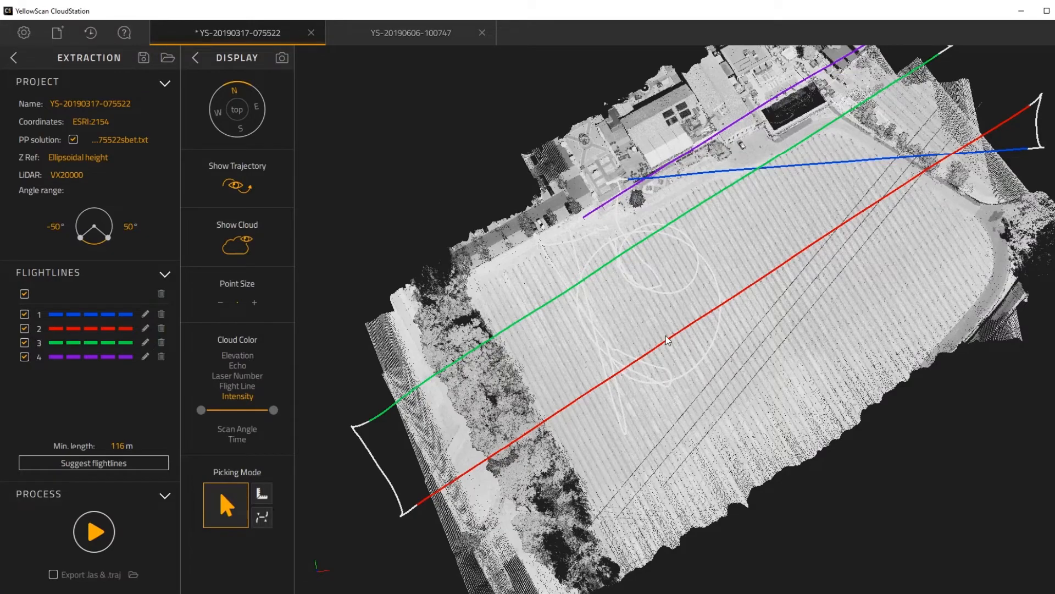
left_click_drag(667, 339, 810, 278)
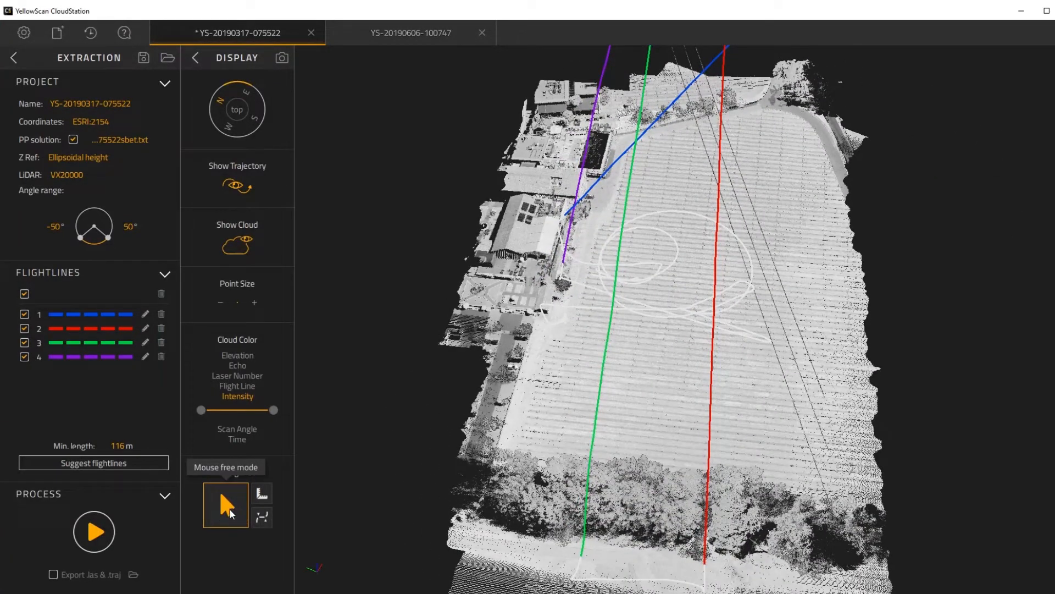
Step: Set the picking mode to flight line edit with the trajectory in view above the field and buildings
left_click_drag(647, 469, 563, 377)
scroll(688, 319, "up", 3)
right_click_drag(688, 319, 716, 364)
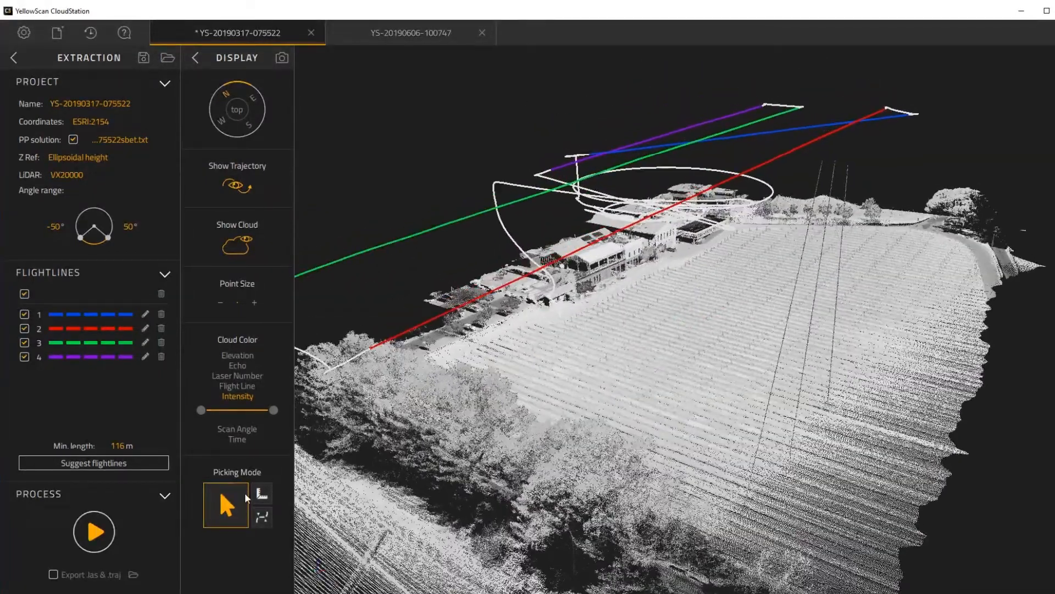
left_click(263, 517)
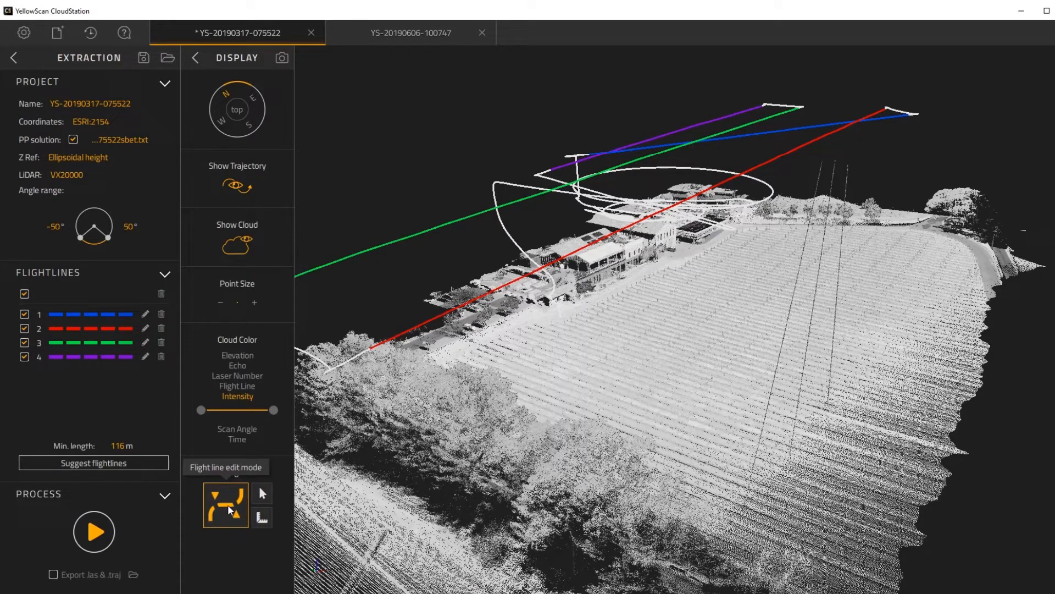
left_click_drag(664, 405, 561, 424)
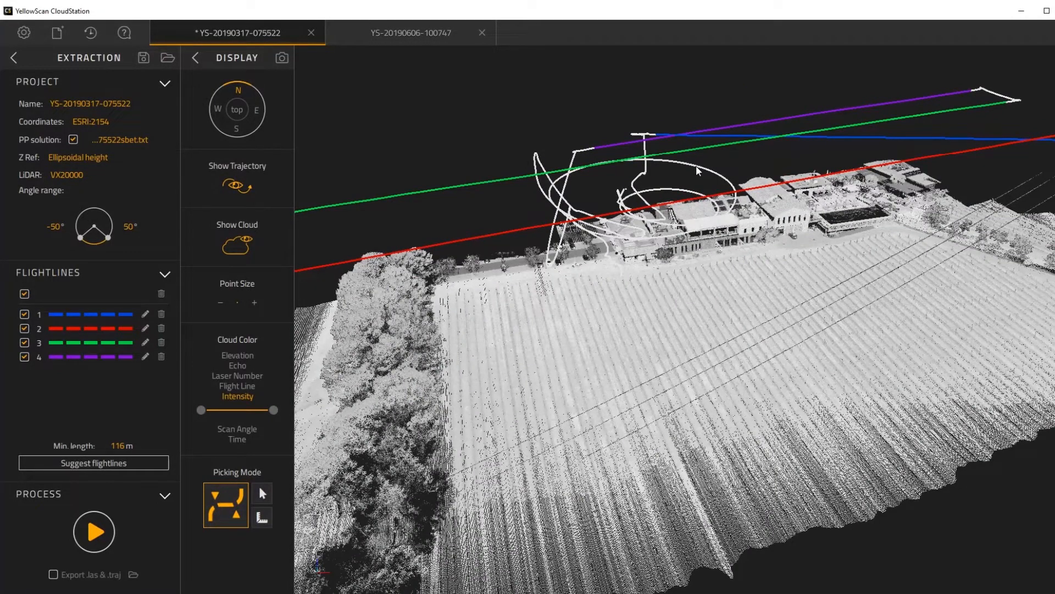
Step: Create a new flightline from the circular section of the trajectory beside the buildings
left_click(697, 171)
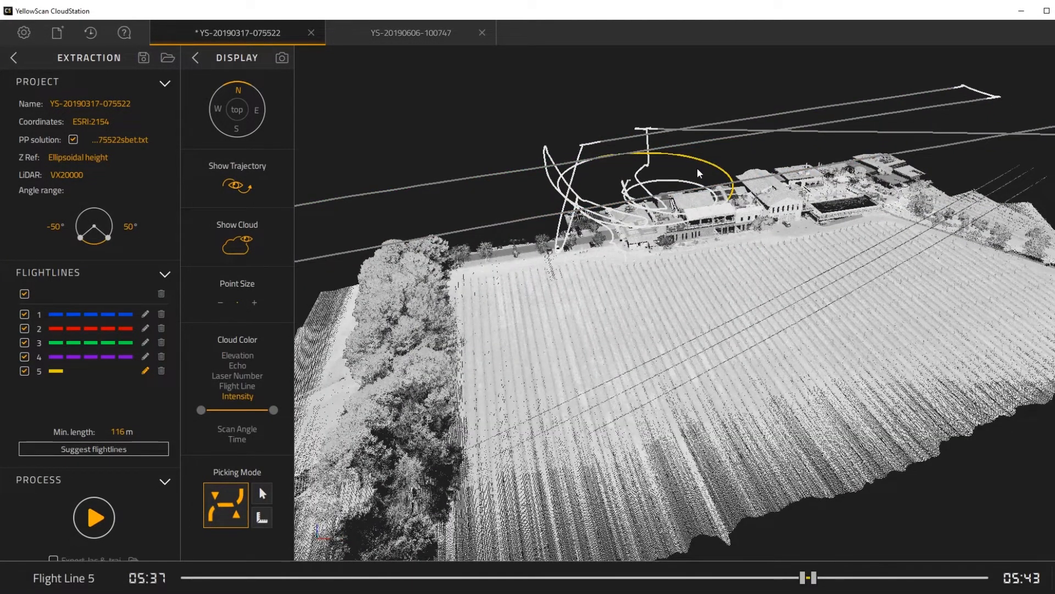
left_click_drag(694, 185, 795, 136)
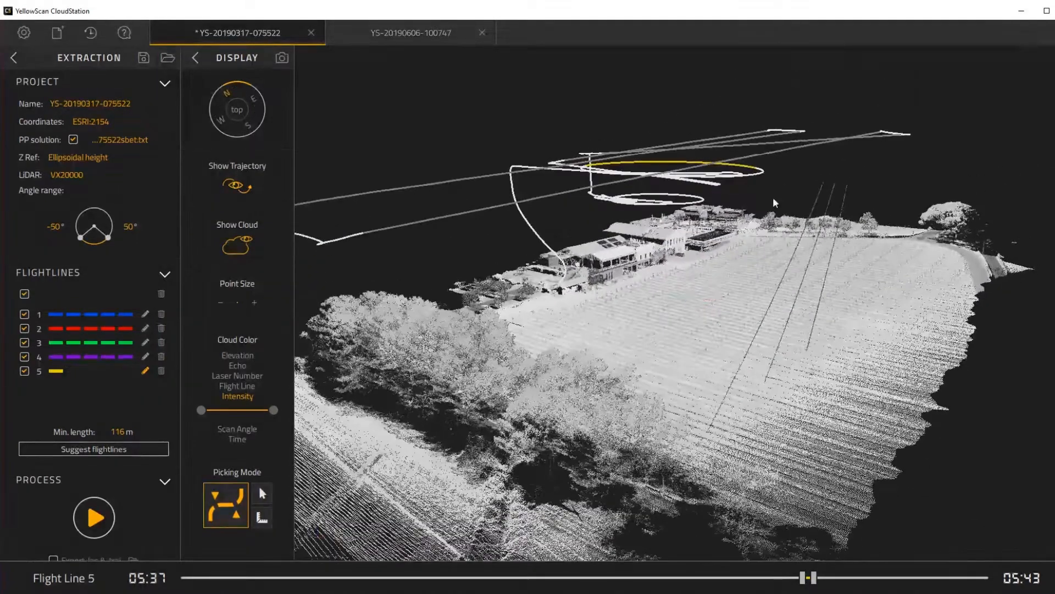
left_click_drag(775, 203, 359, 401)
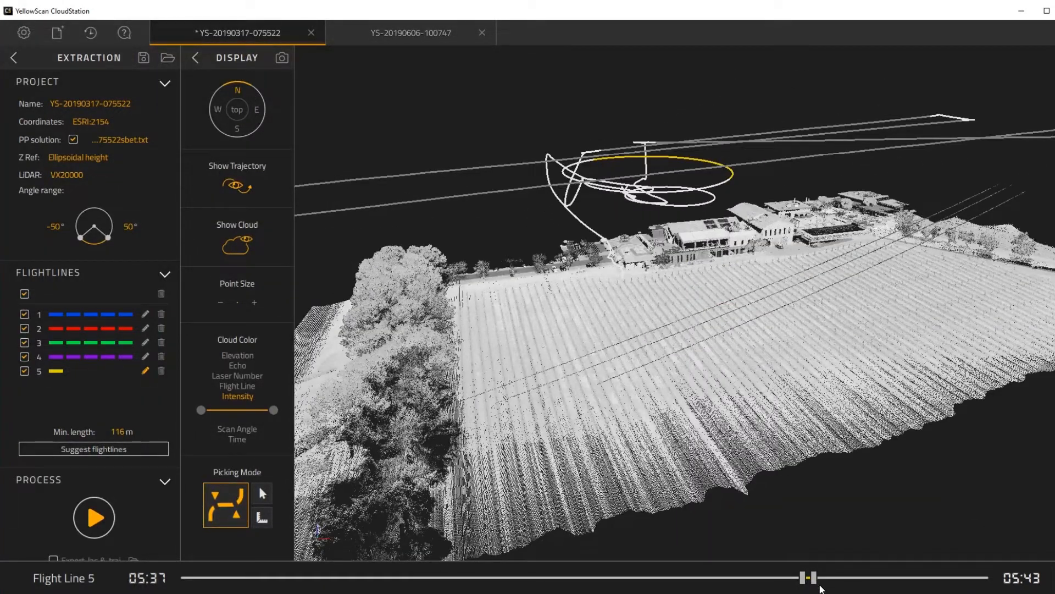
Step: Set flightline 5's time range to 05:49–06:24 on the trajectory timeline
left_click_drag(820, 587, 883, 586)
left_click_drag(803, 583, 881, 583)
mouse_move(679, 365)
left_mouse_down()
mouse_move(558, 313)
mouse_move(526, 416)
mouse_move(587, 440)
left_mouse_up()
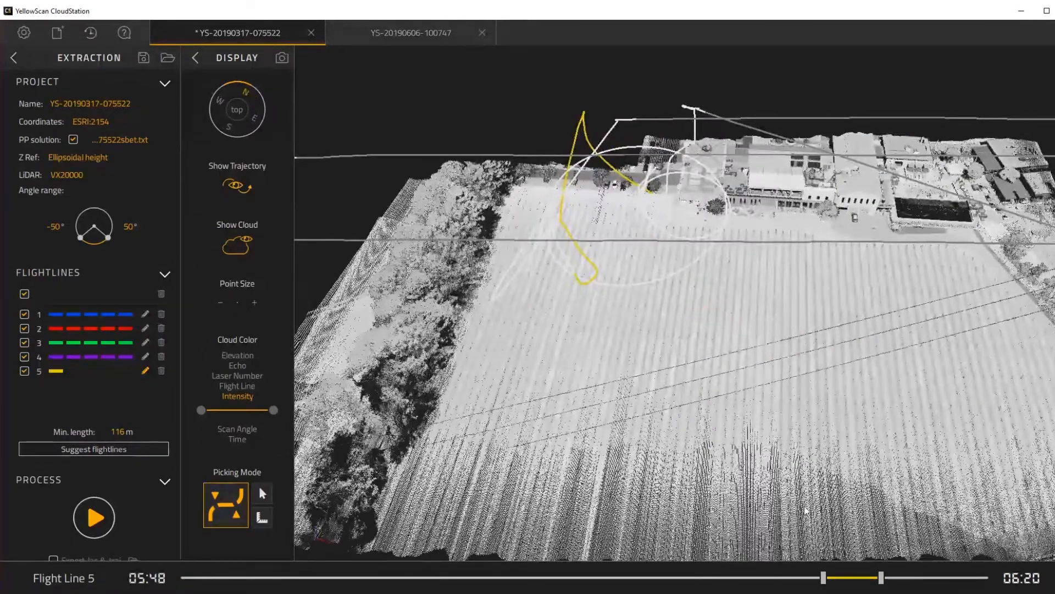
mouse_move(881, 578)
left_mouse_down()
mouse_move(790, 580)
mouse_move(891, 586)
left_mouse_up()
left_click_drag(618, 365, 689, 317)
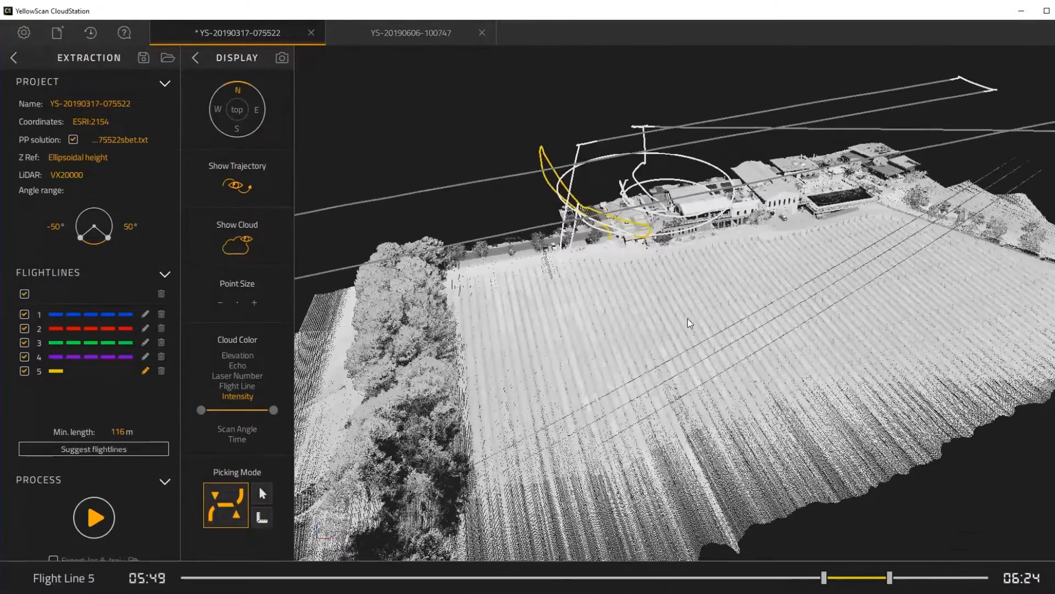
right_click_drag(688, 321, 836, 334)
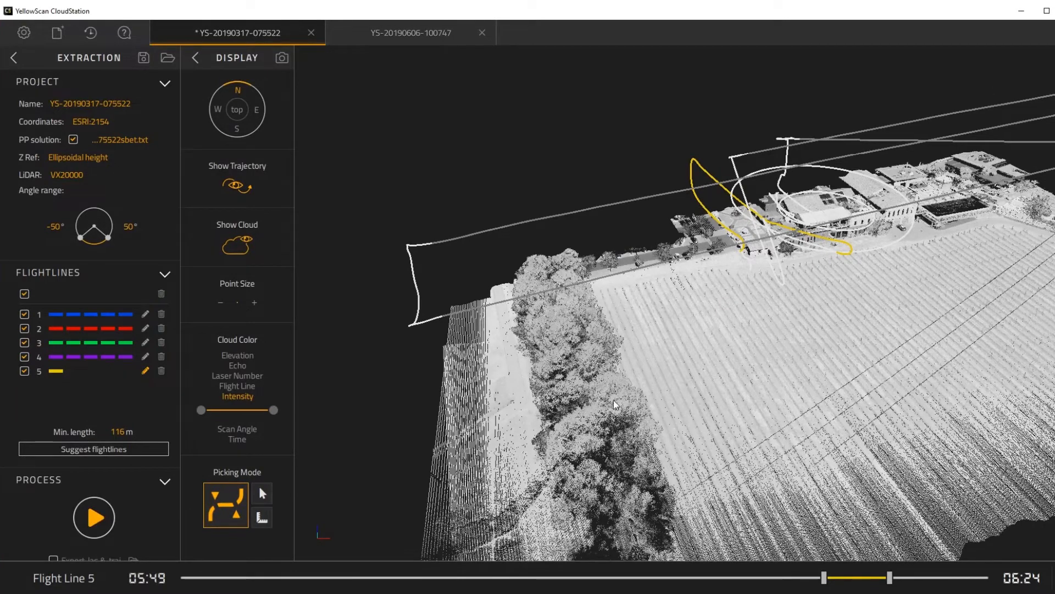
Step: Finish editing flightline 5 and delete it from the flightline list
left_click(1053, 581)
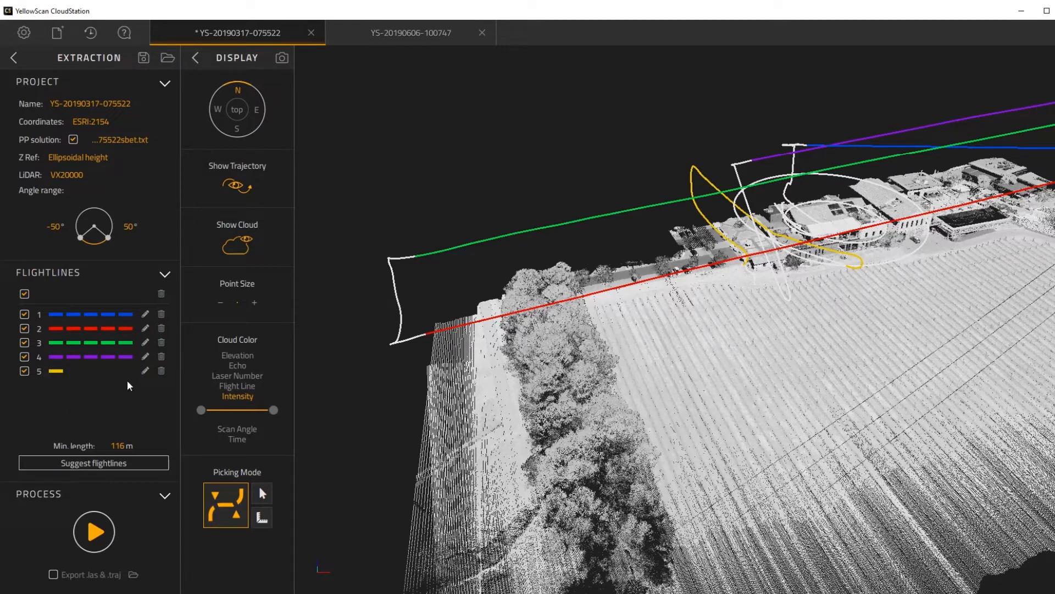
left_click(163, 373)
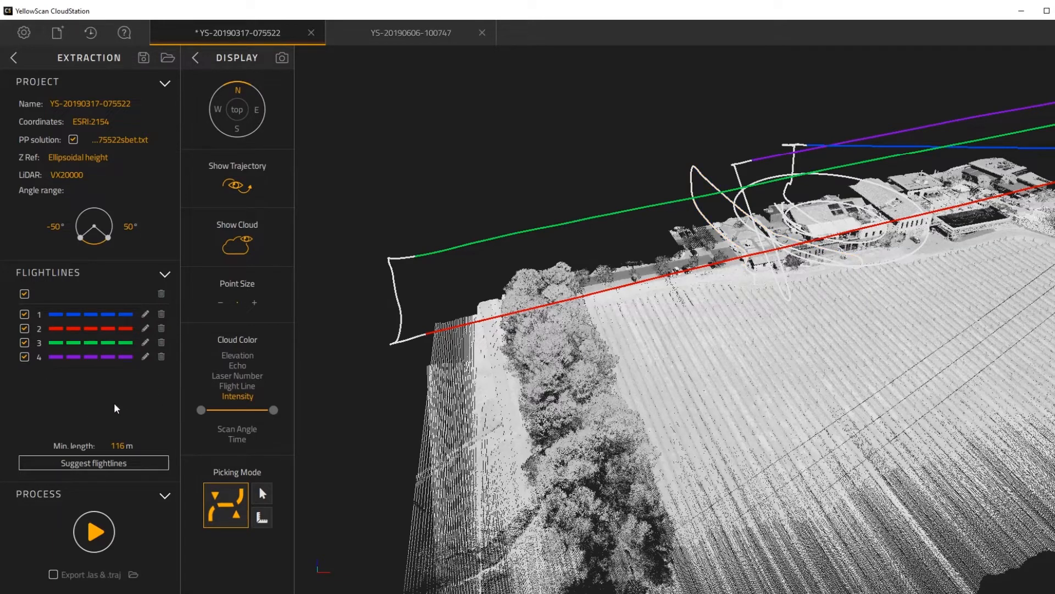
Step: Set the picking mode to measurement and pick a point on the field to read its attributes
left_click(261, 519)
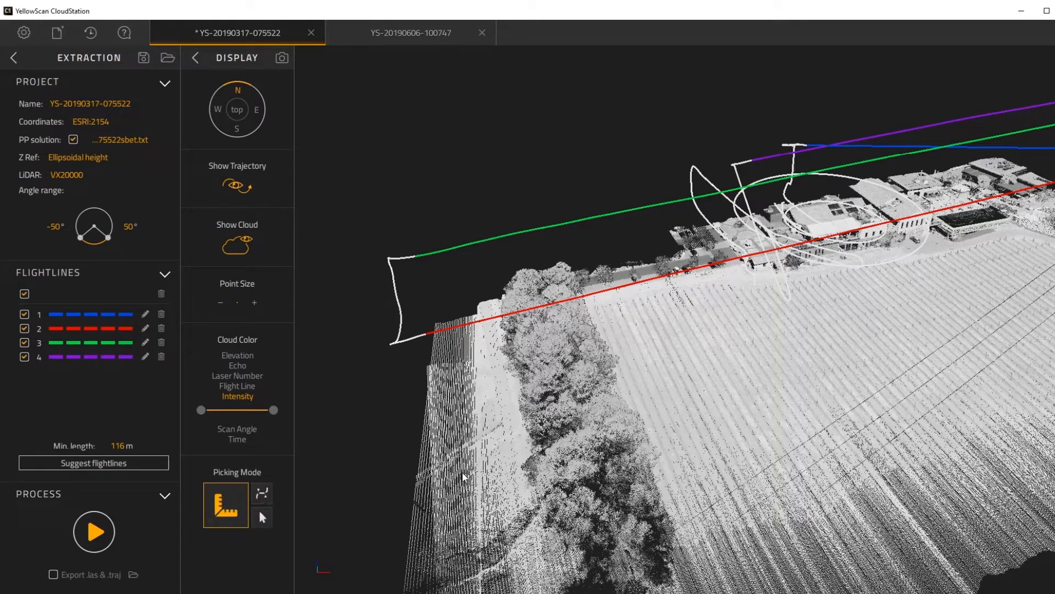
left_click_drag(465, 474, 748, 415)
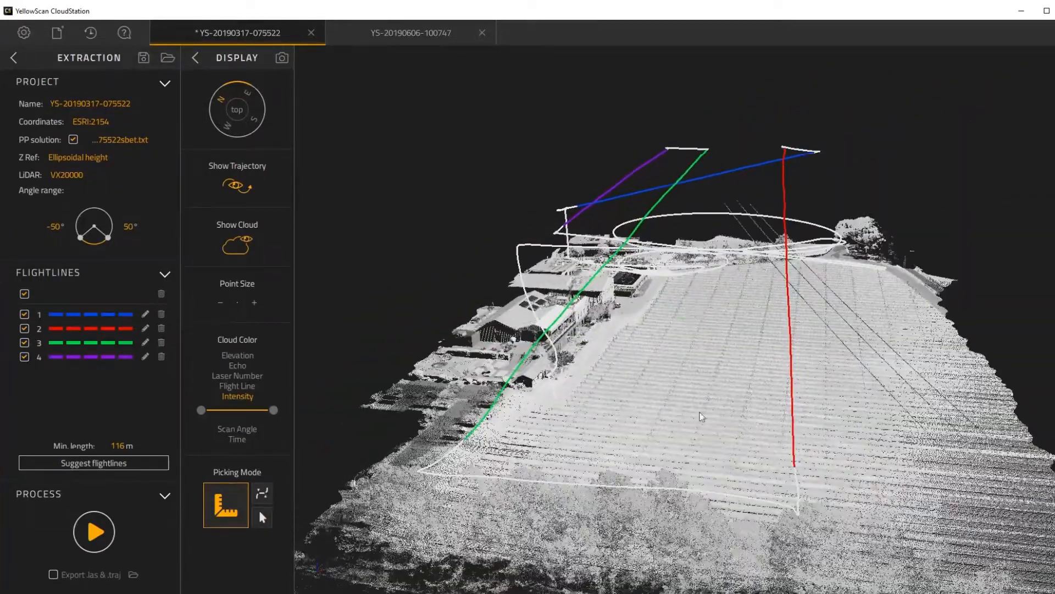
left_click(612, 387)
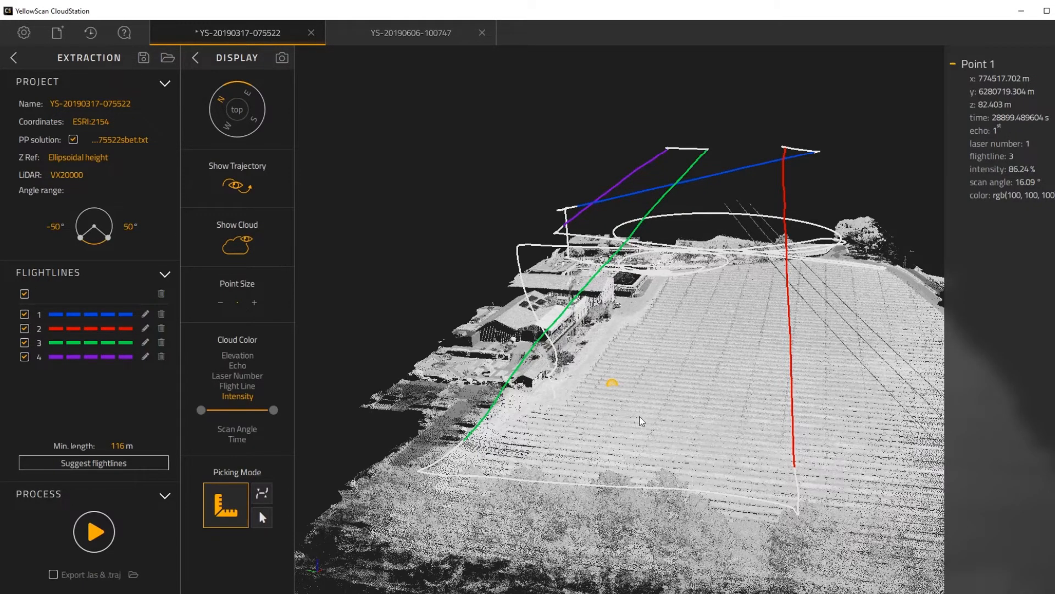
mouse_move(640, 418)
left_mouse_down()
mouse_move(682, 409)
mouse_move(661, 411)
left_mouse_up()
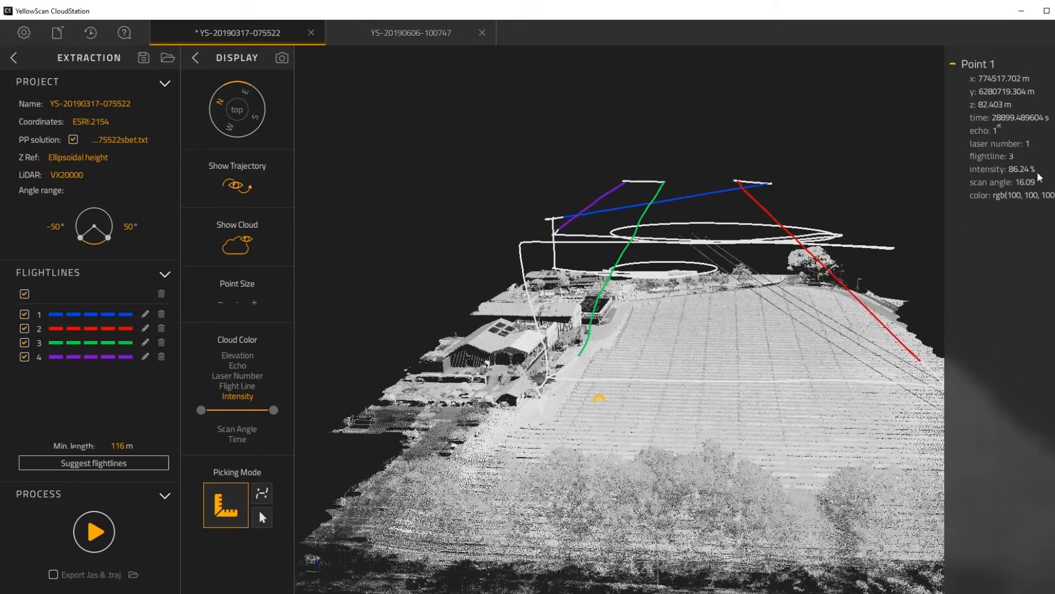
mouse_move(742, 345)
left_mouse_down()
mouse_move(713, 355)
mouse_move(736, 355)
left_mouse_up()
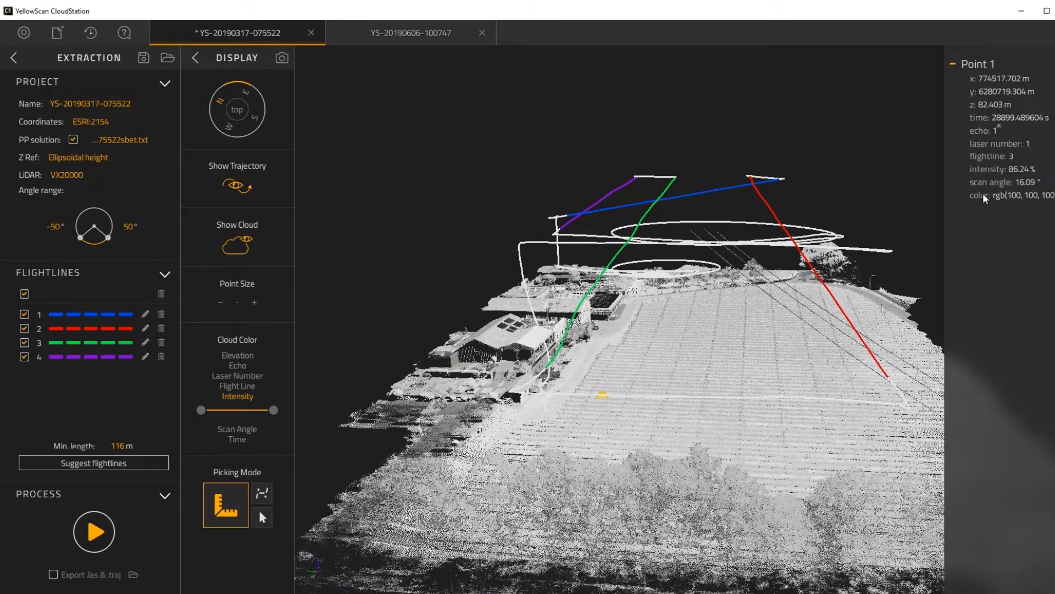
Step: Measure the distance from the picked field point to flightline 3 of the trajectory and examine the distance components
left_click(622, 255)
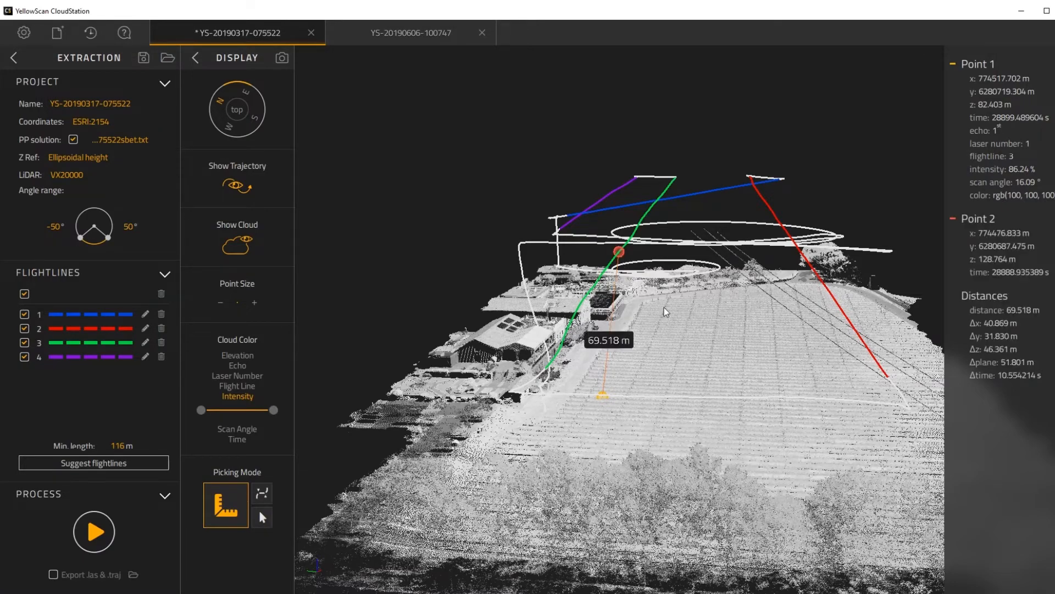
left_click_drag(666, 313, 705, 308)
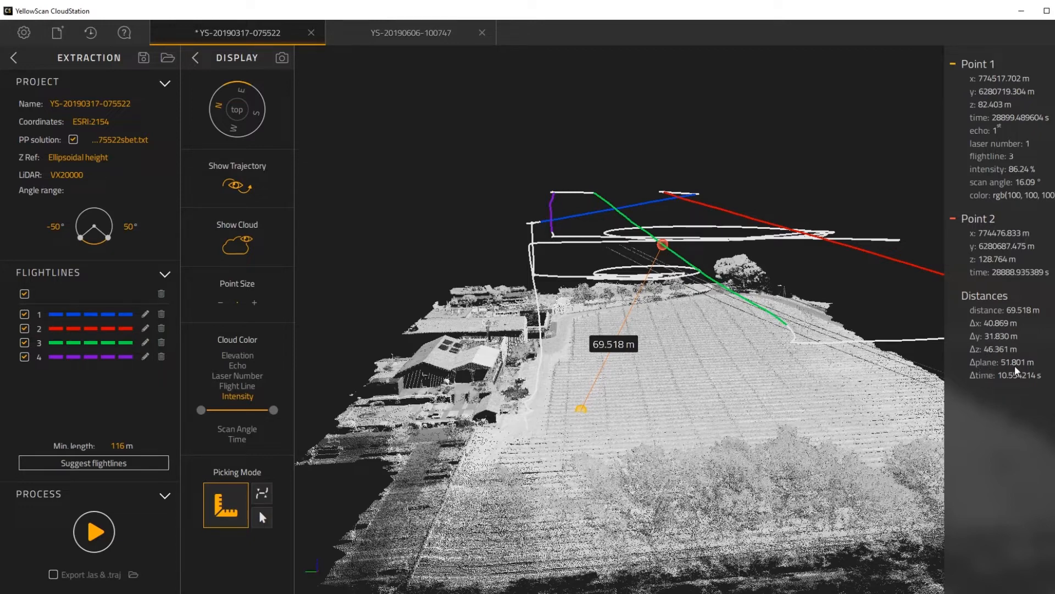
left_click(970, 368)
left_click(967, 378)
left_click_drag(772, 398, 721, 414)
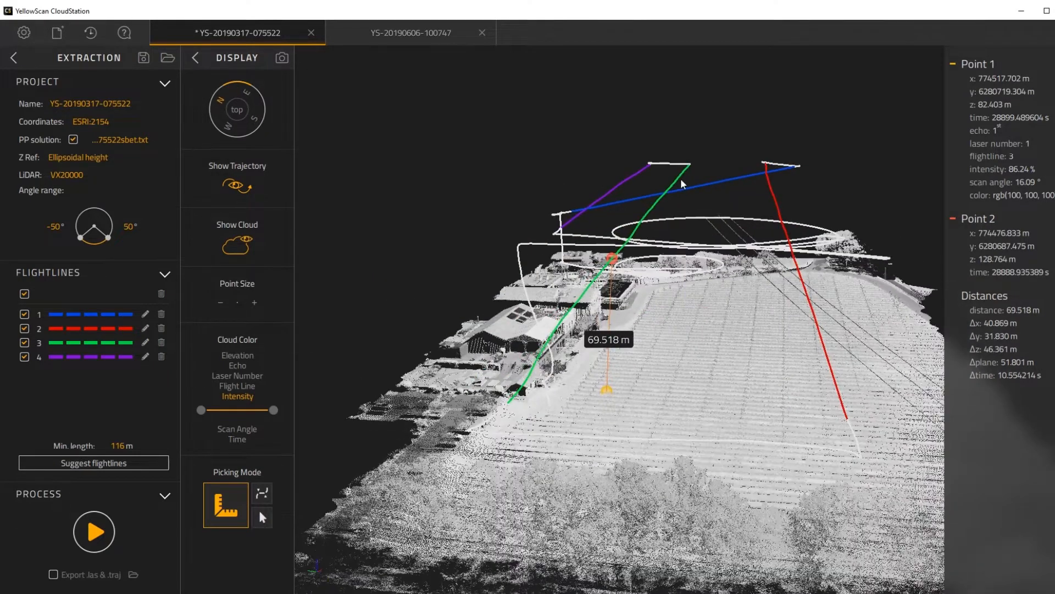
Step: Measure the spacing between flightlines 3 and 2 near their far ends
left_click(681, 179)
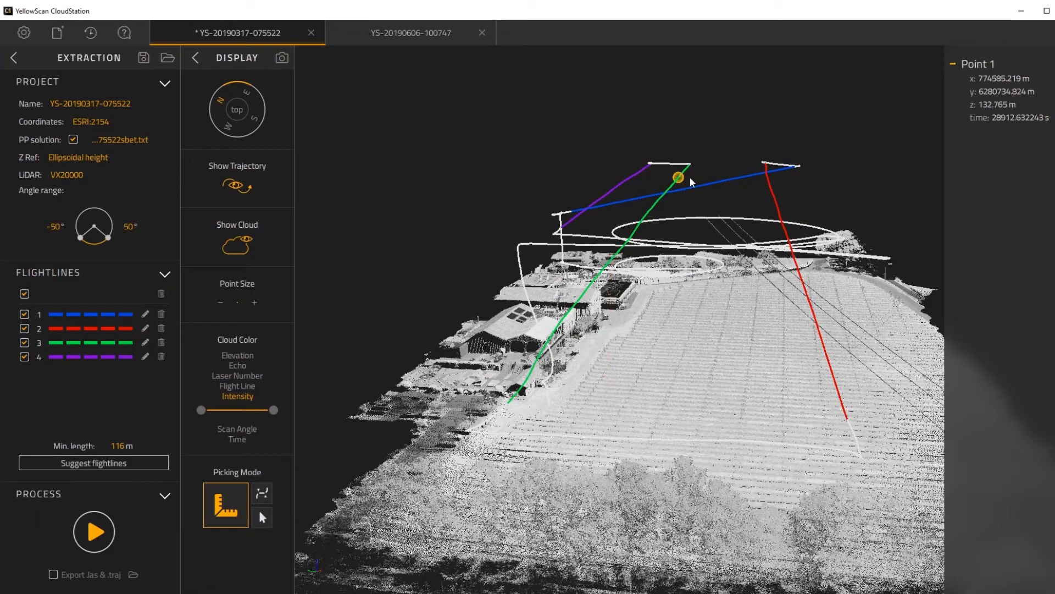
left_click(770, 184)
left_click_drag(720, 270, 747, 230)
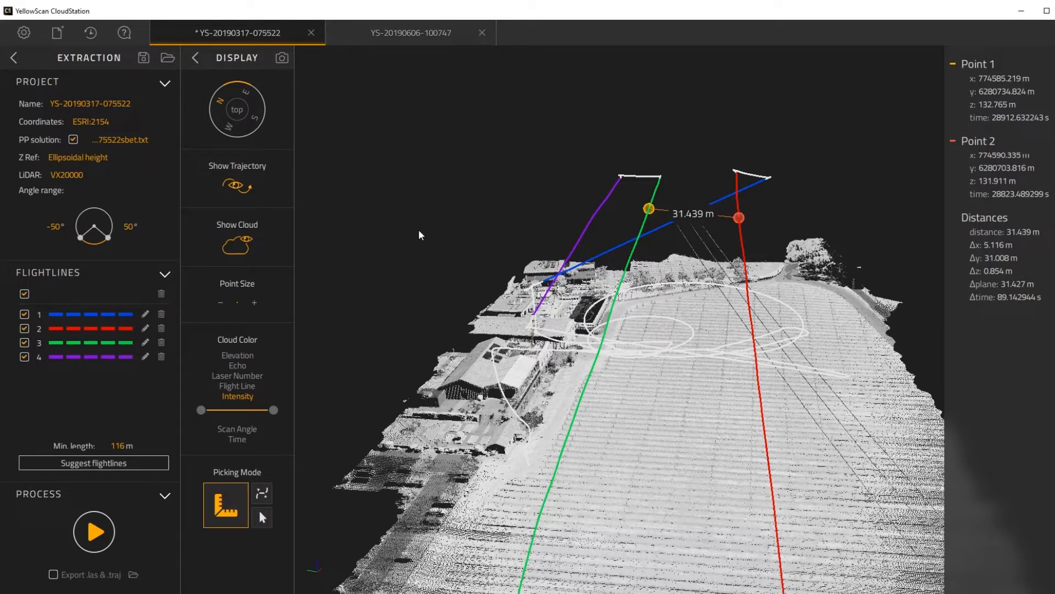
right_click_drag(639, 380, 660, 284)
left_click_drag(660, 286, 638, 312)
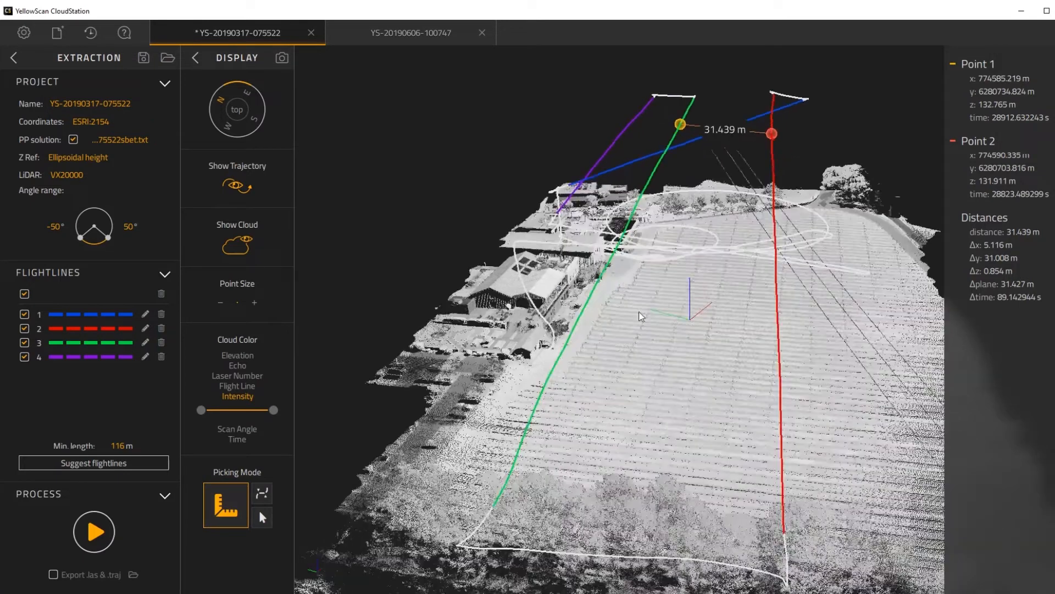
left_click(396, 32)
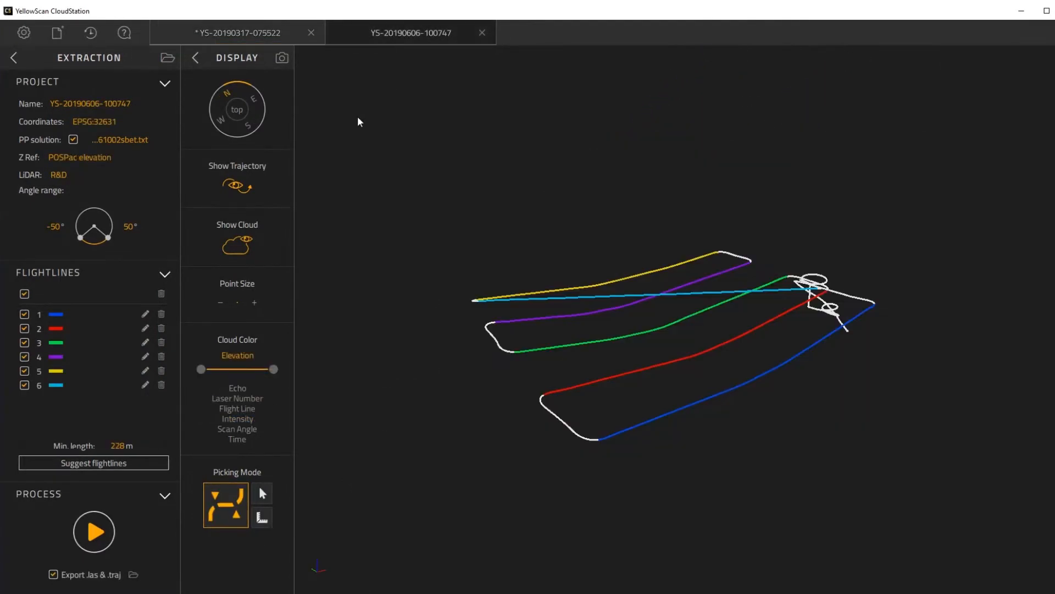
left_click_drag(681, 302, 594, 344)
right_click_drag(594, 344, 685, 319)
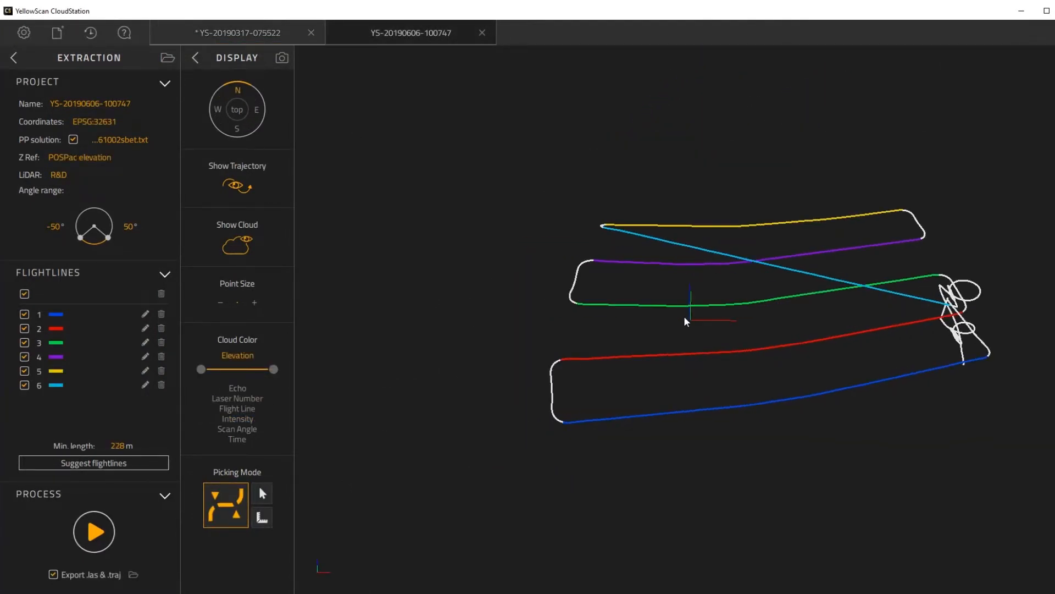
left_click_drag(684, 319, 749, 407)
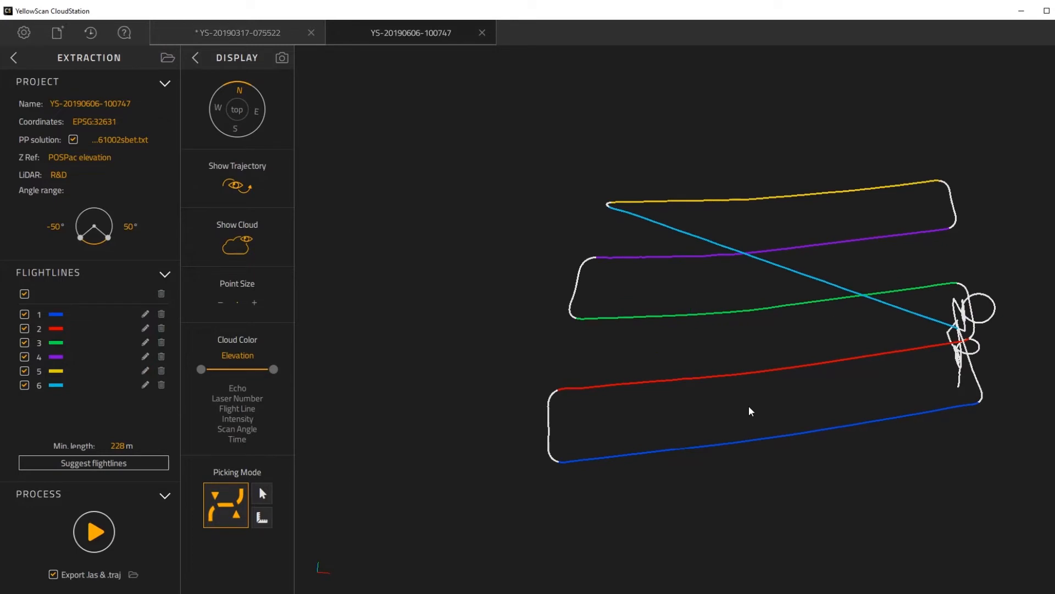
left_click(134, 123)
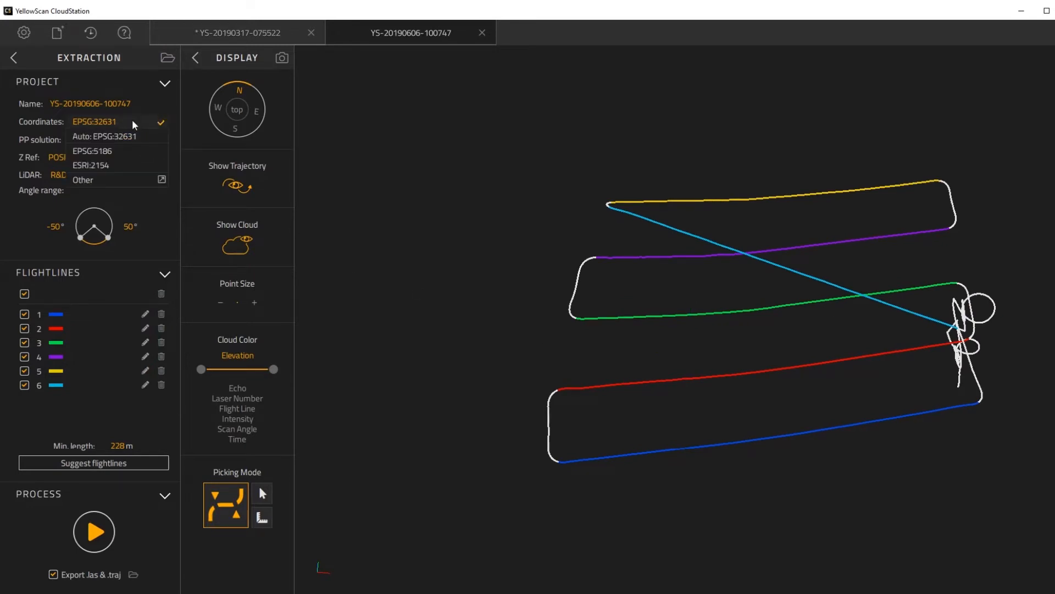
left_click(99, 165)
right_click_drag(808, 308, 766, 309)
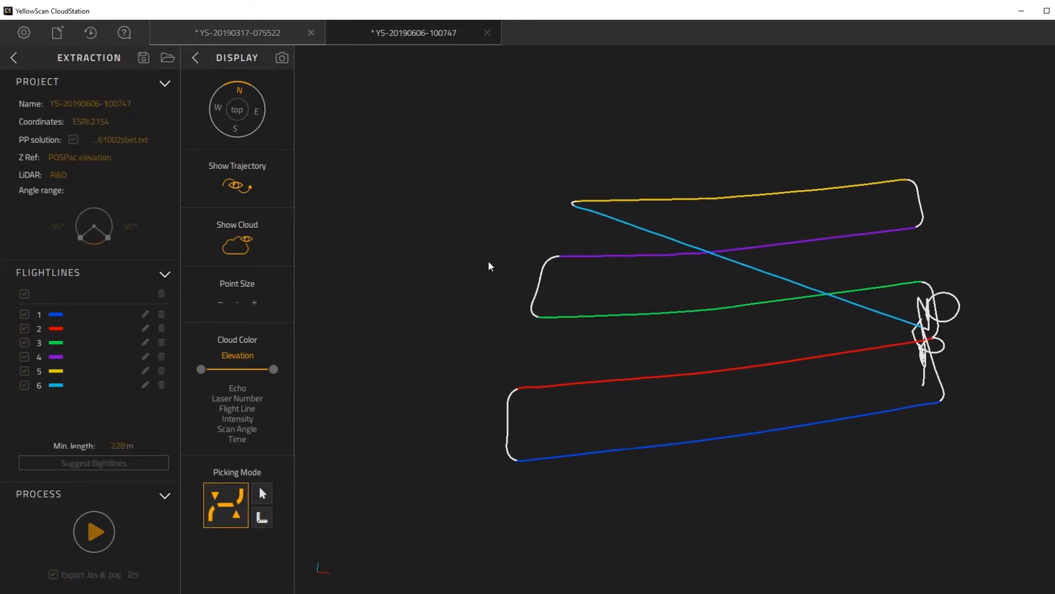
Step: Set the project's LiDAR to SURV049 and start processing its flightlines
left_click(113, 175)
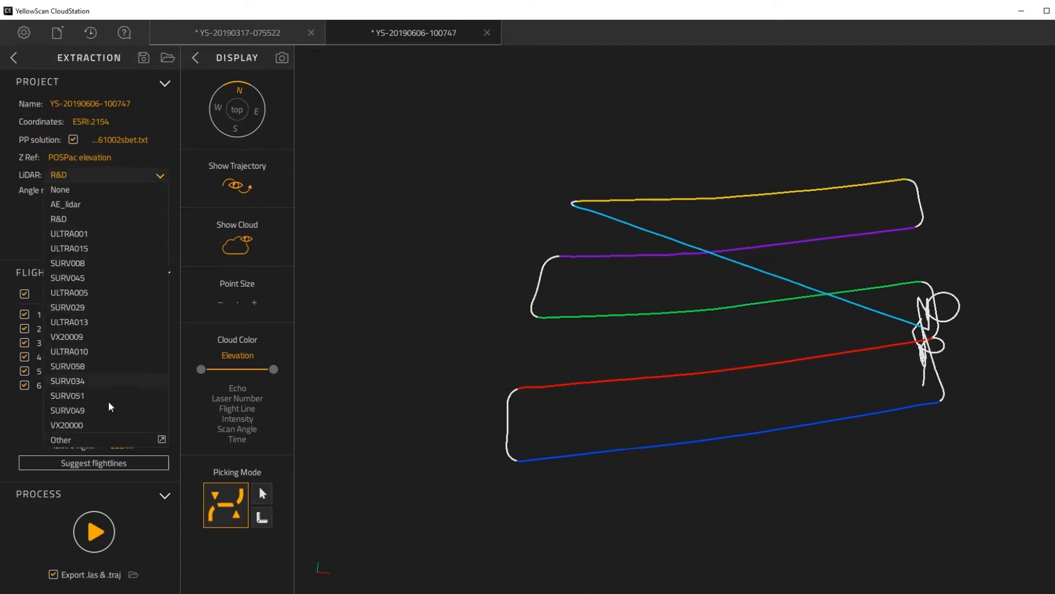
left_click(95, 412)
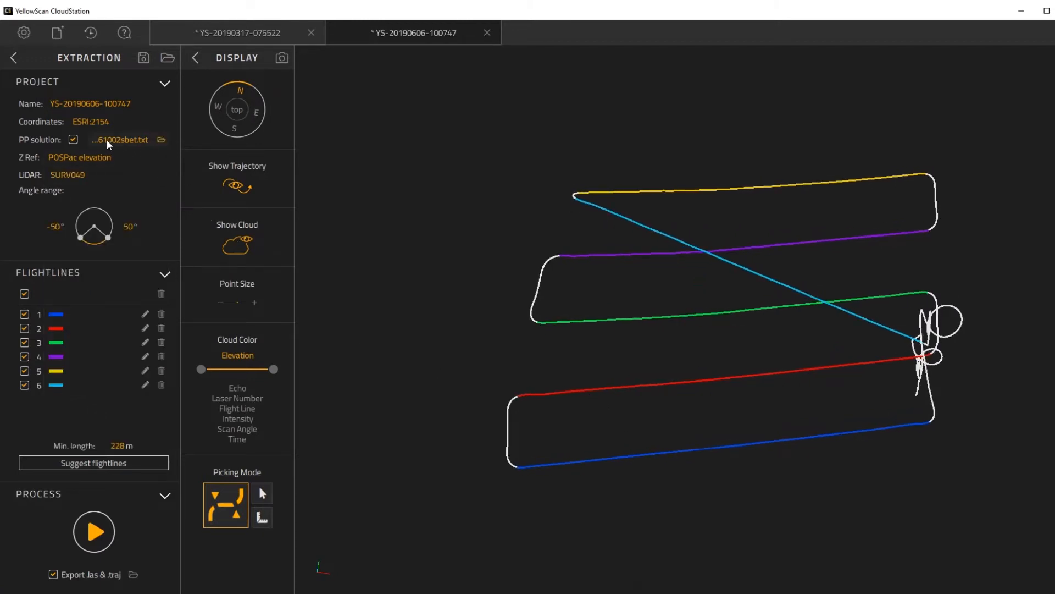
mouse_move(812, 370)
left_mouse_down()
mouse_move(802, 432)
mouse_move(809, 388)
left_mouse_up()
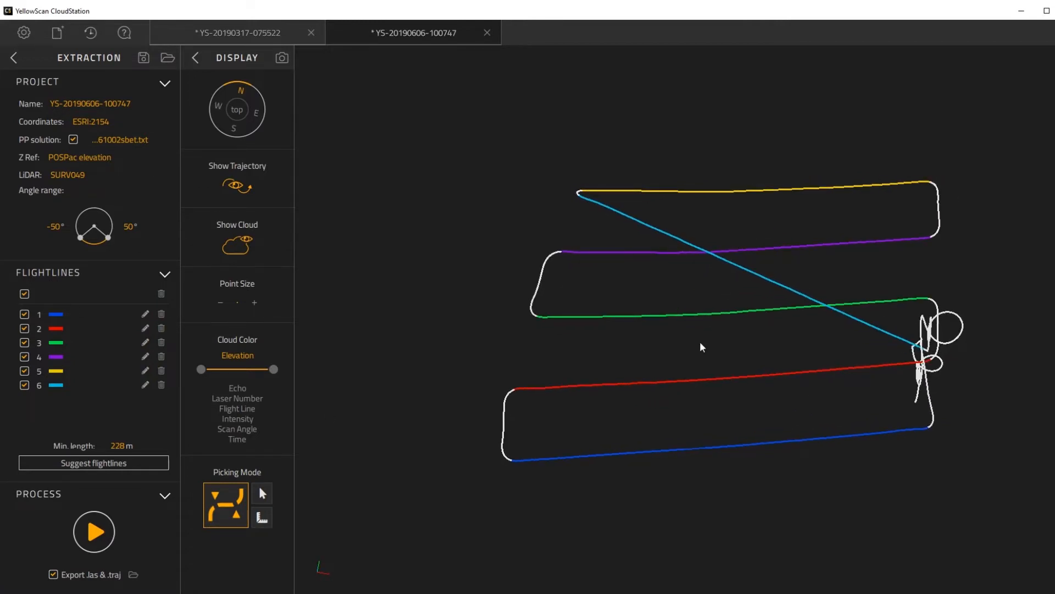
left_click(93, 532)
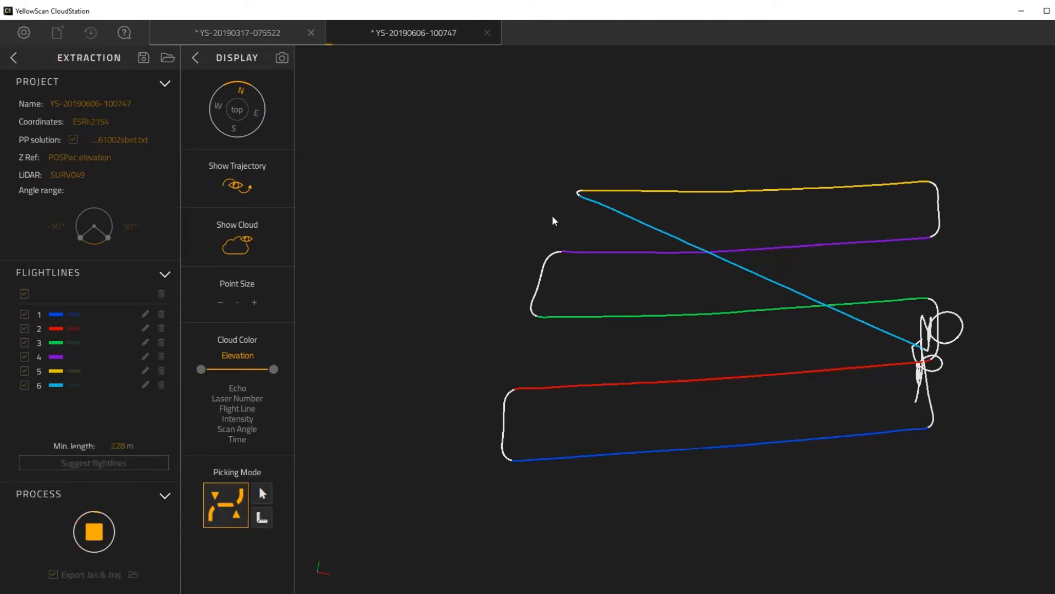
left_click(218, 35)
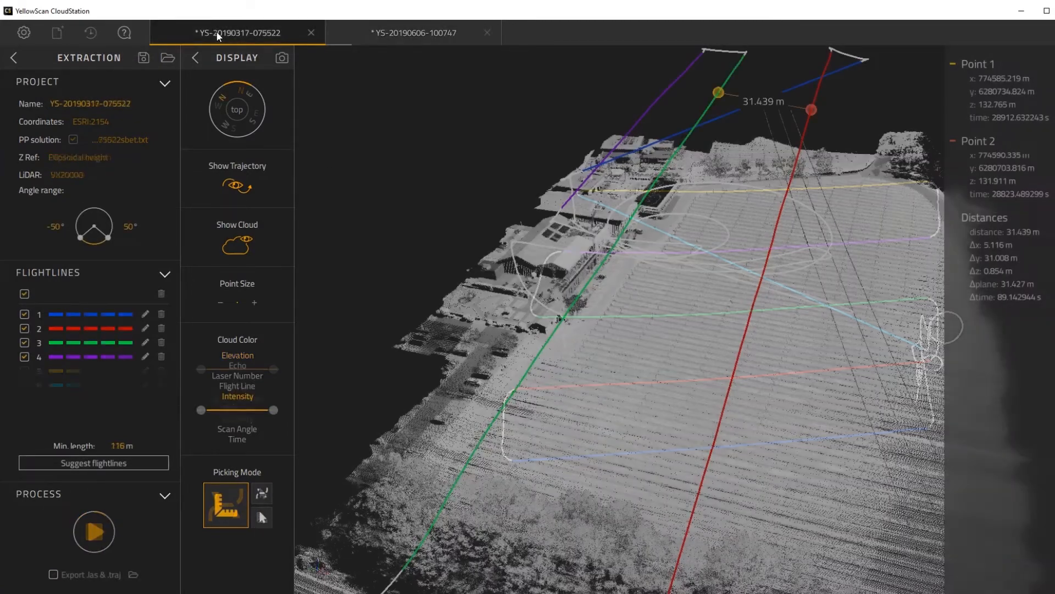
left_click_drag(616, 324, 614, 355)
scroll(614, 348, "down", 2)
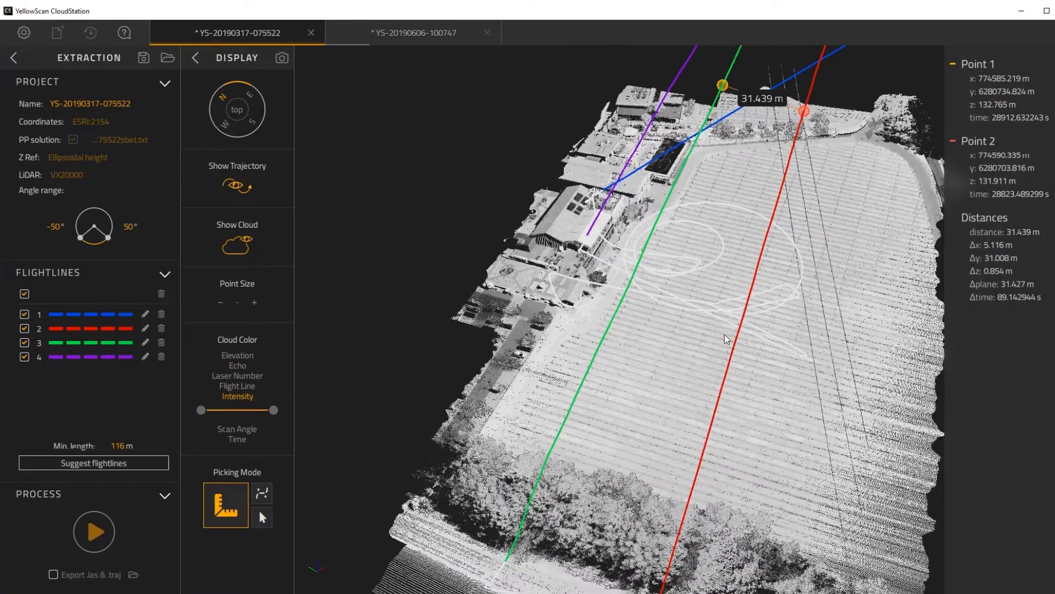
left_click_drag(727, 339, 577, 325)
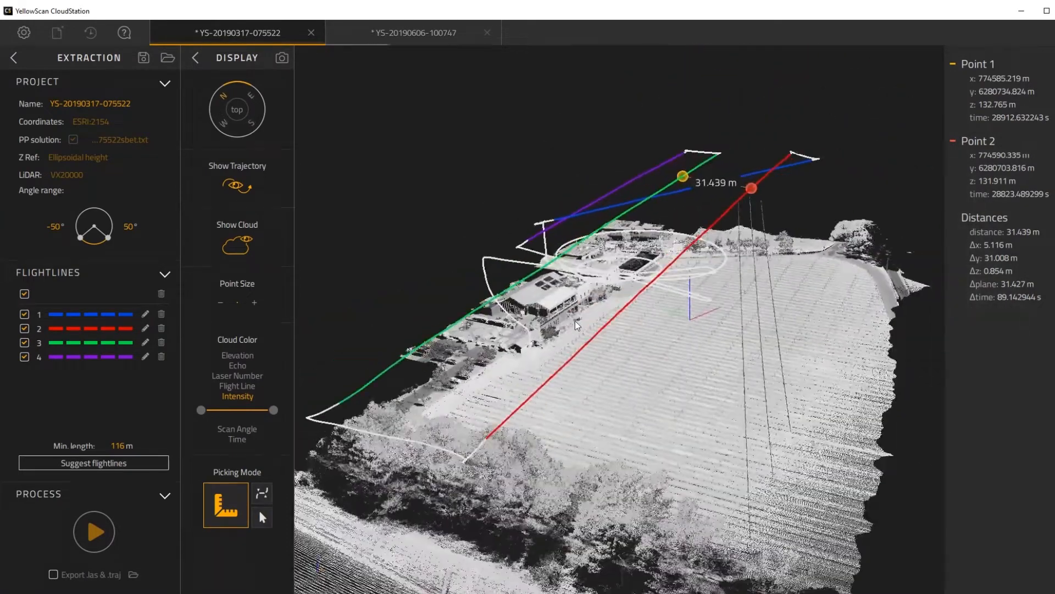
left_click(265, 514)
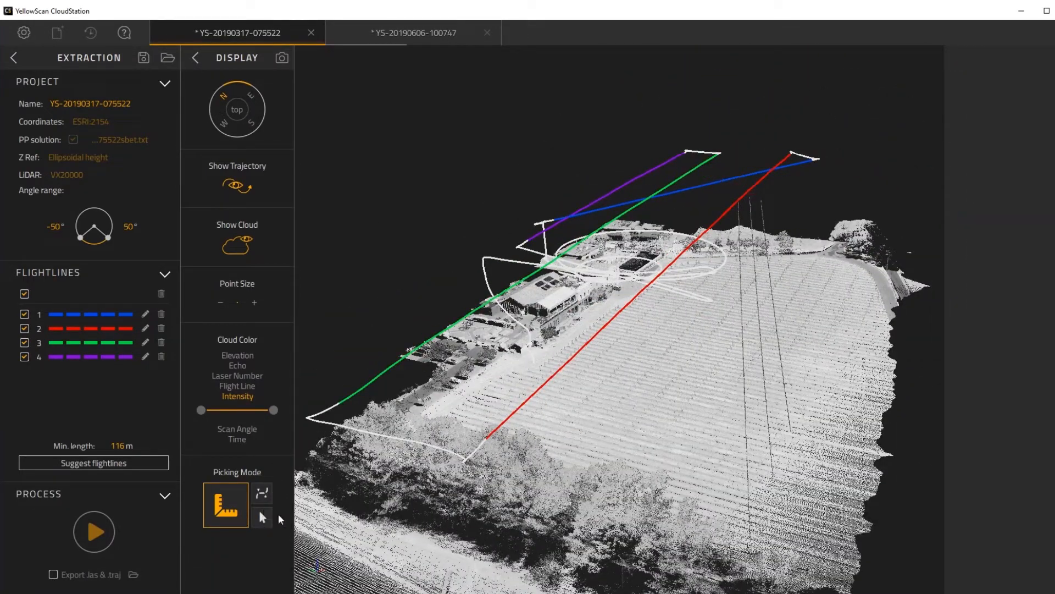
left_click_drag(619, 347, 645, 312)
Step: Color the cloud by elevation and hide the trajectory, viewed closer over the trees and field
left_click(239, 356)
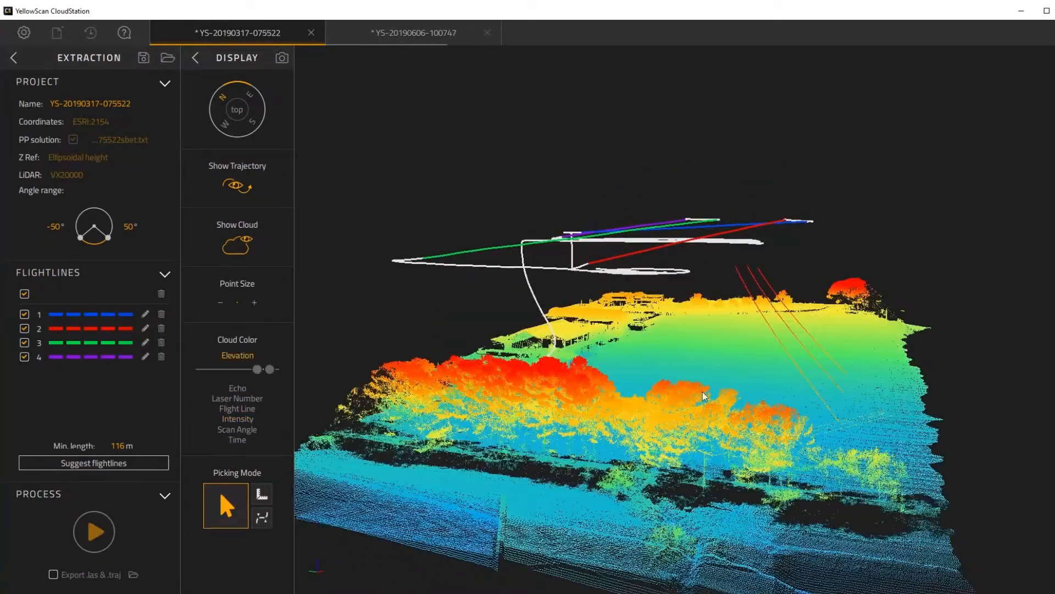
left_click_drag(704, 396, 714, 352)
left_click(246, 192)
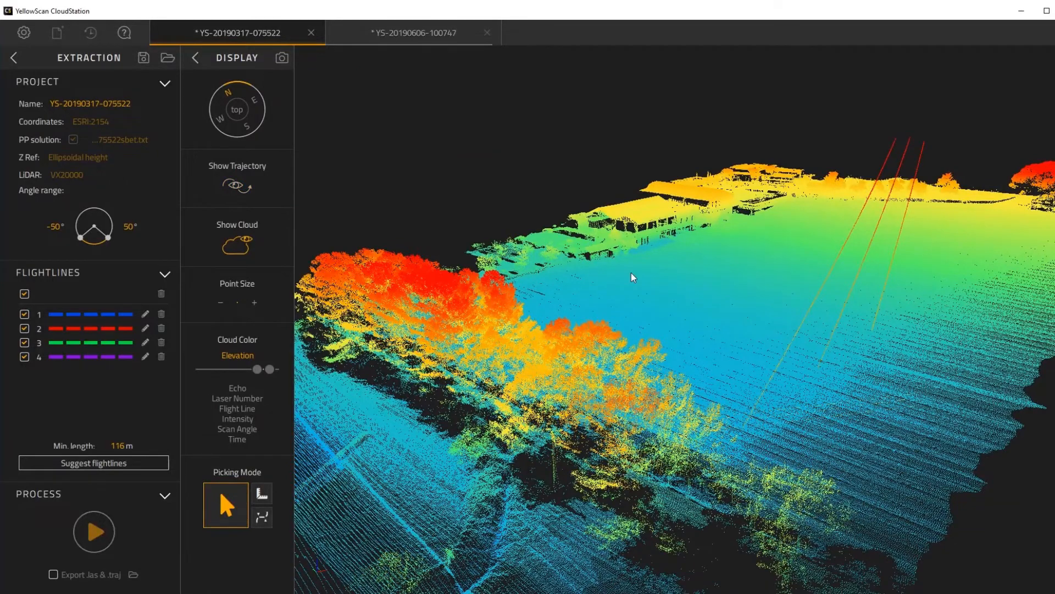
scroll(664, 268, "up", 2)
scroll(681, 287, "up", 1)
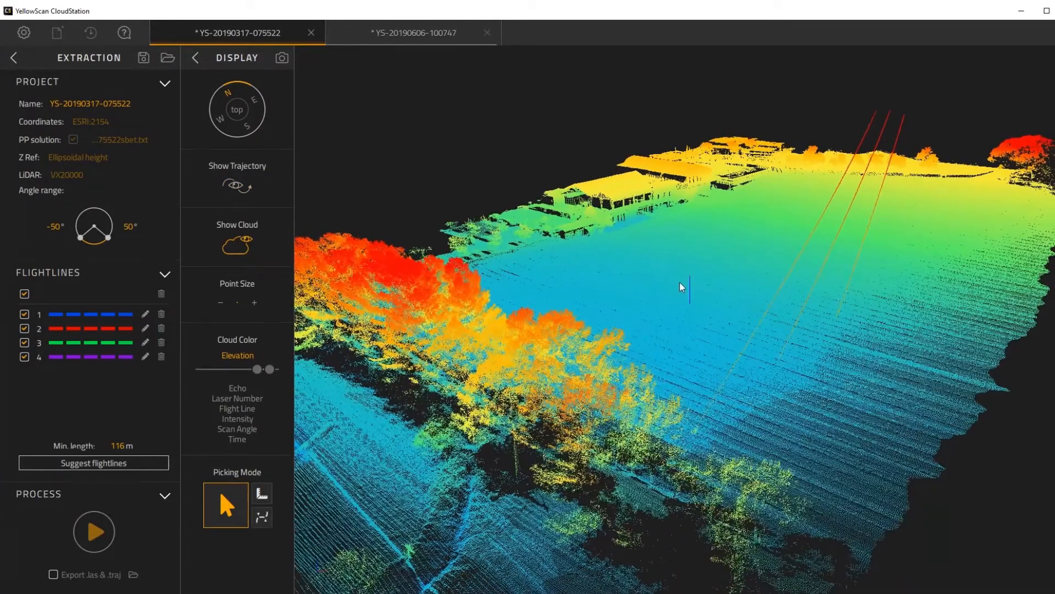
Step: Export the current view of the cloud as a PNG named view in the Vx folder
left_click(282, 61)
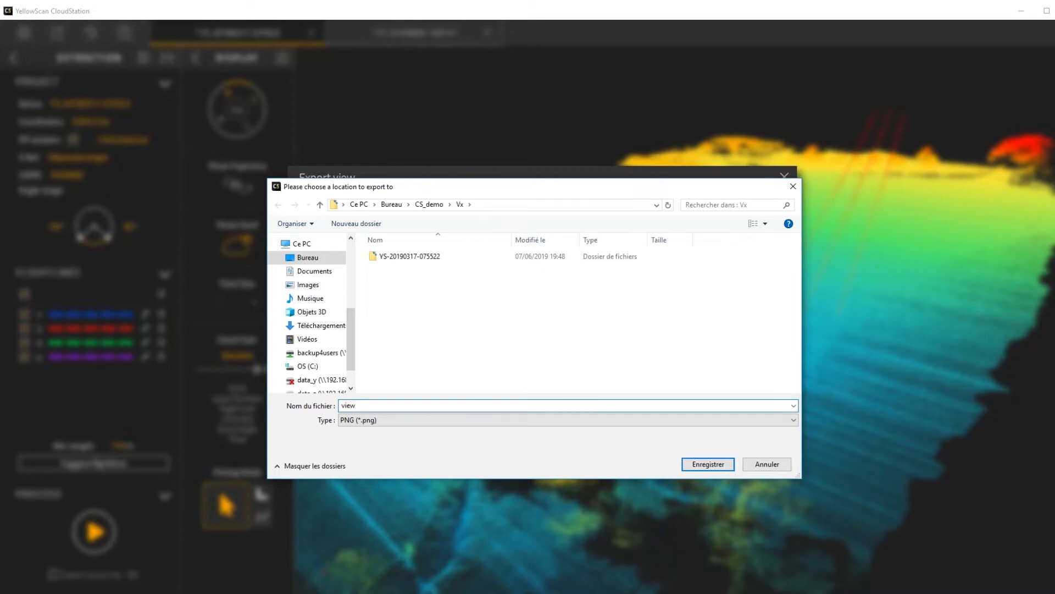
left_click(694, 464)
Step: Export a second view, looking across the field towards the tree line, as view2.png with dark background and dark trajectory color
left_click_drag(687, 458, 700, 347)
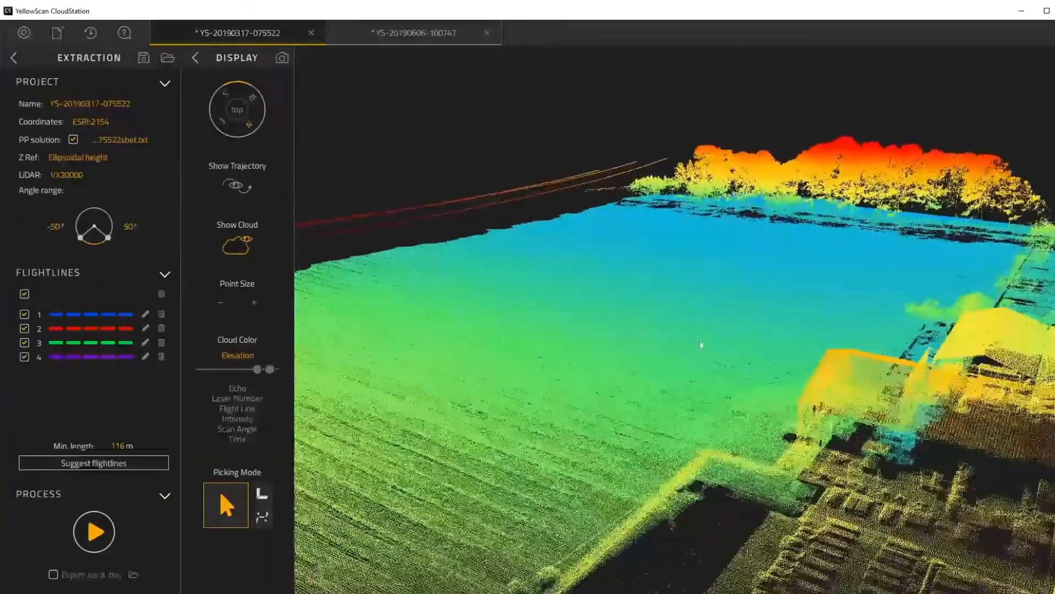
right_click_drag(784, 231, 760, 215)
left_click_drag(662, 333, 688, 324)
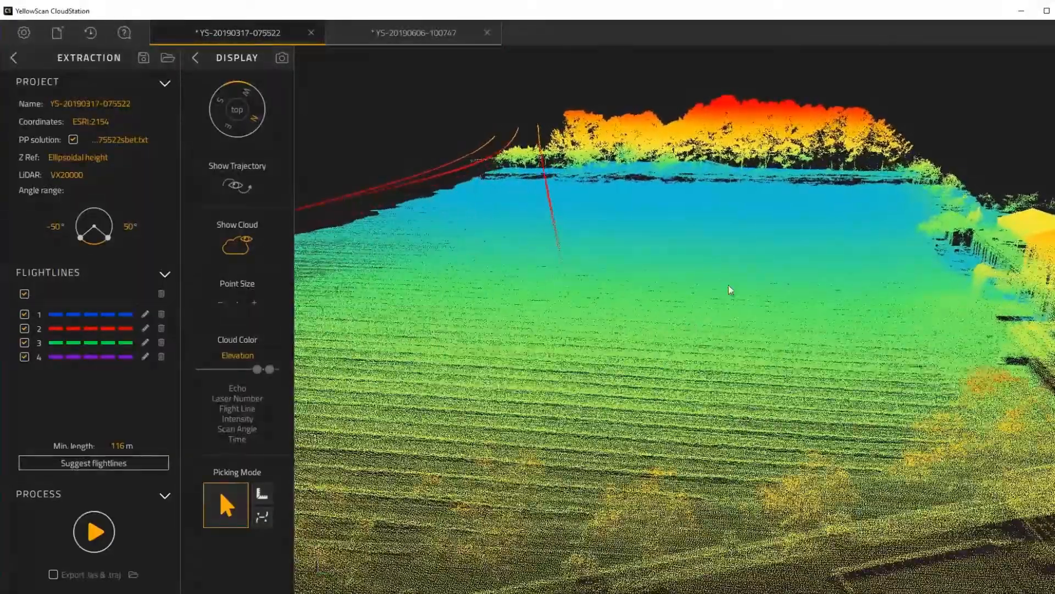
left_click_drag(728, 285, 665, 331)
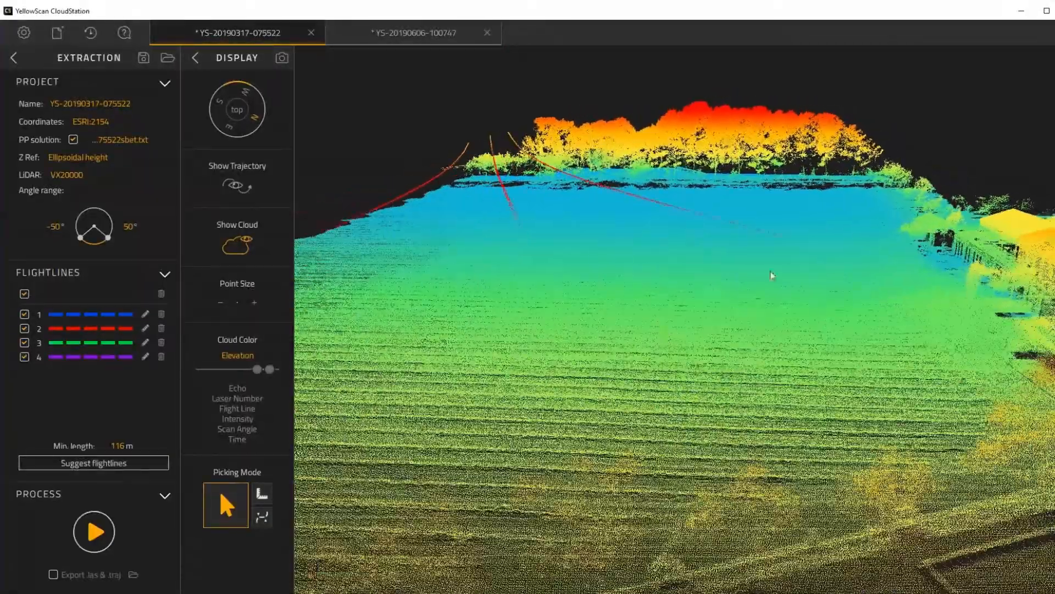
left_click_drag(772, 275, 711, 289)
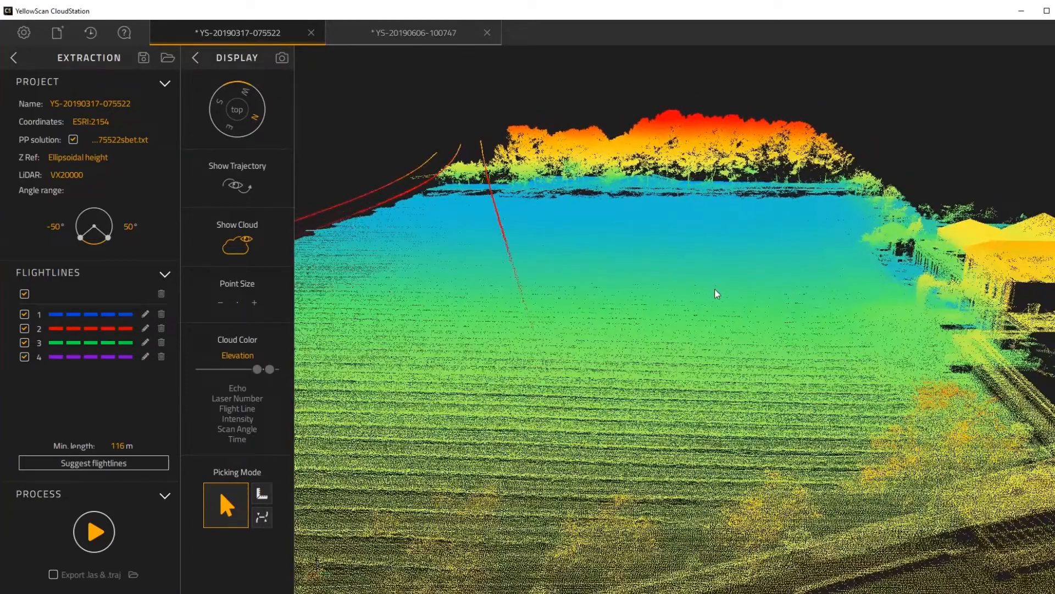
left_click(284, 60)
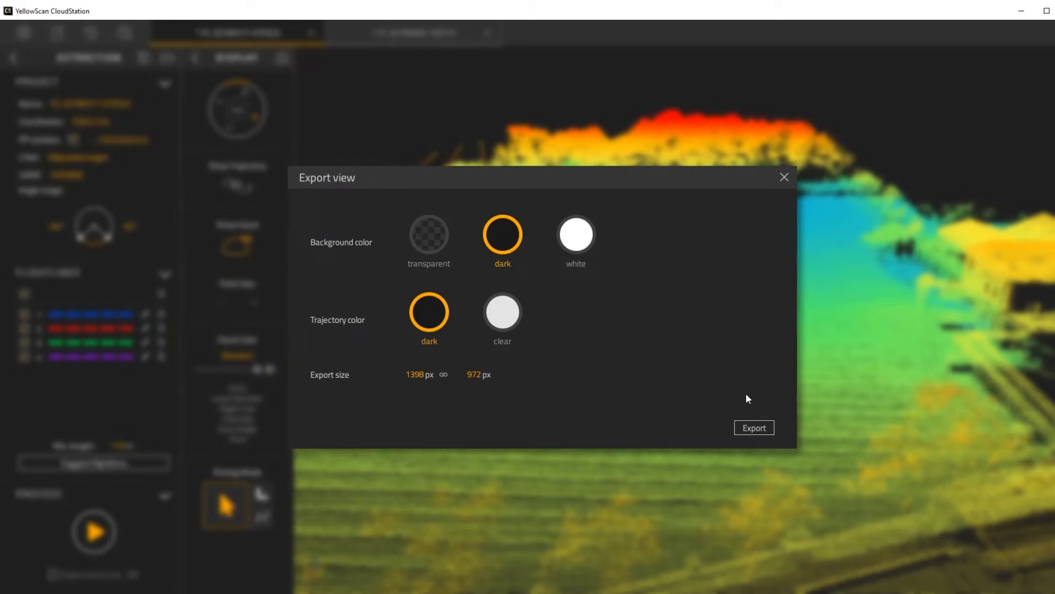
left_click(753, 427)
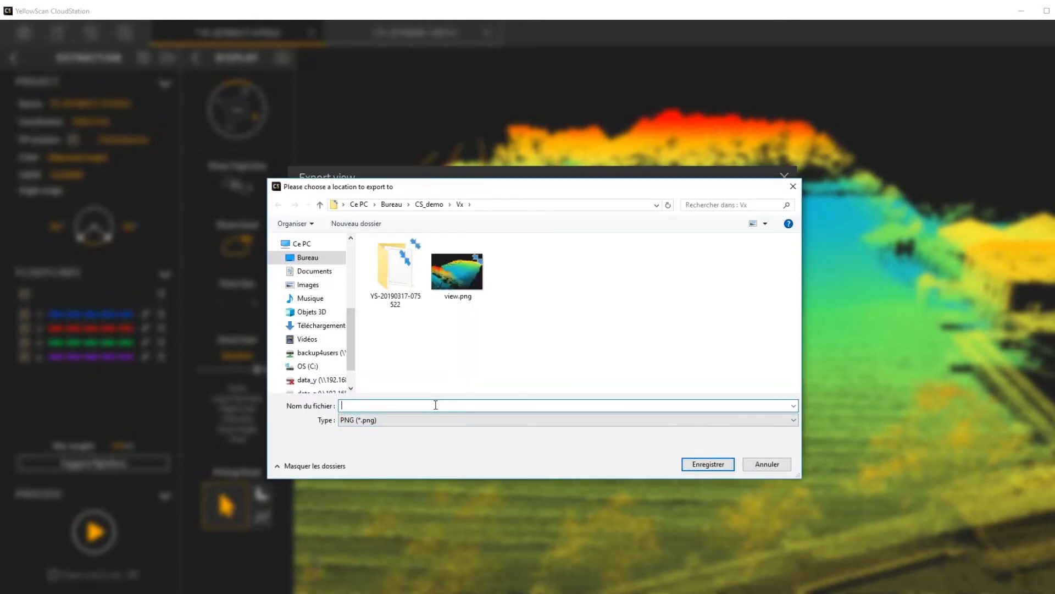
type("view")
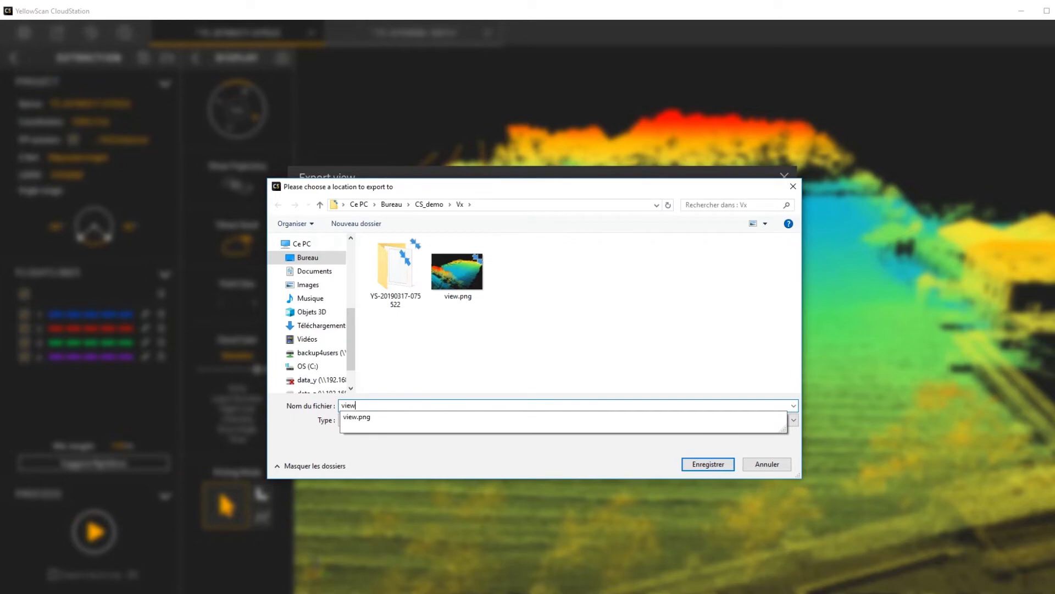
left_click(701, 466)
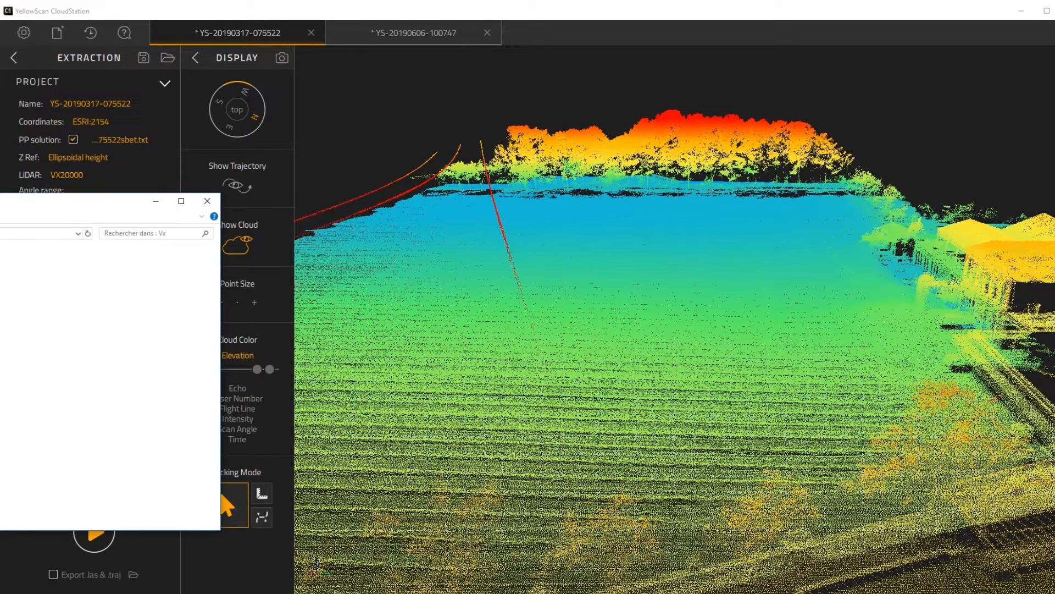
Step: Check the exported images view.png and view2.png in the Vx folder, and close the folder window
left_click_drag(0, 199, 477, 237)
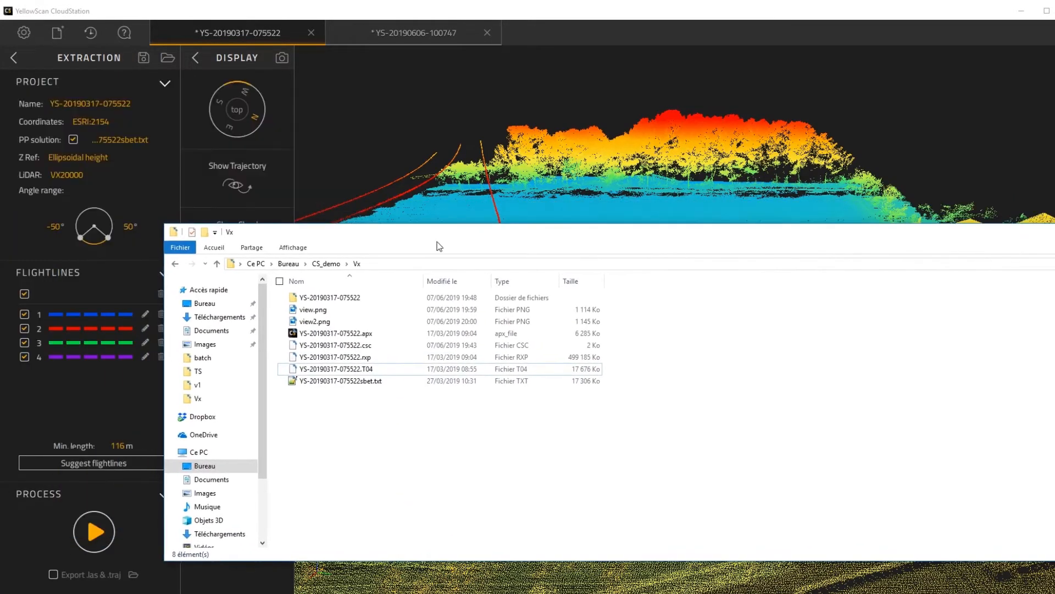
double_click(322, 310)
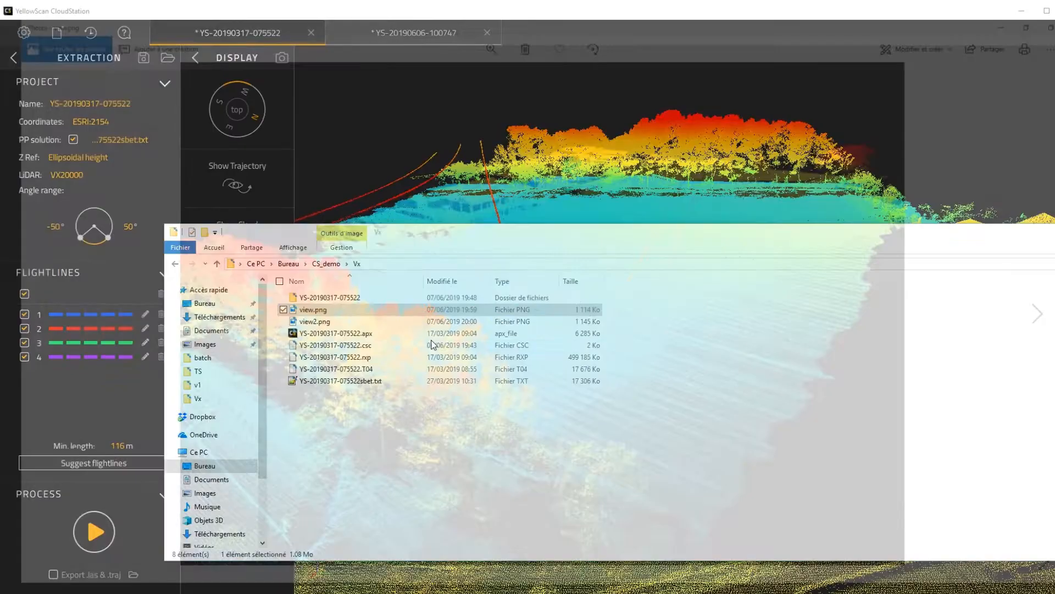
double_click(316, 322)
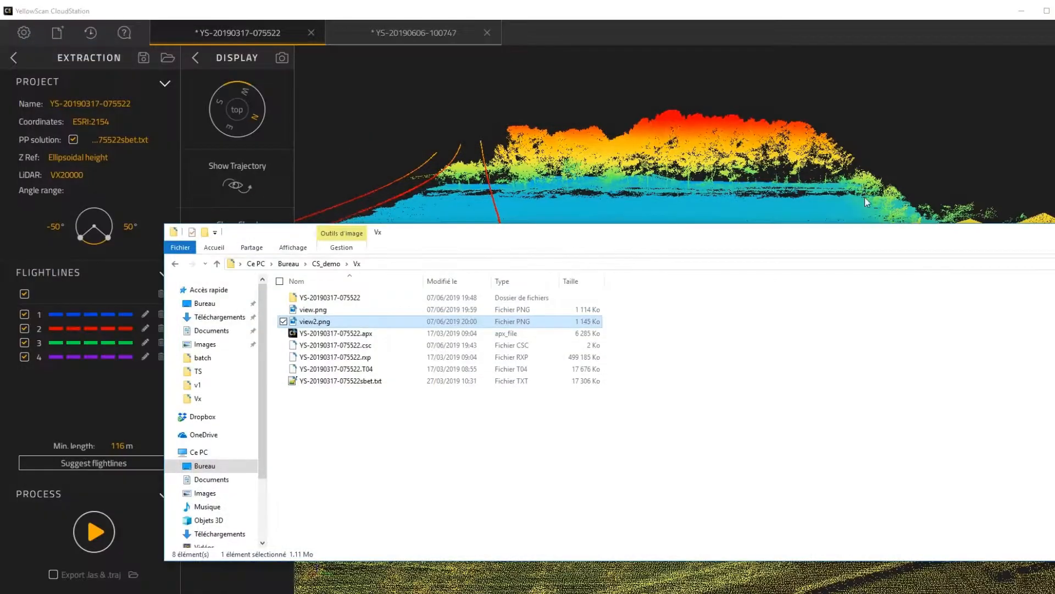
left_click_drag(891, 237, 649, 291)
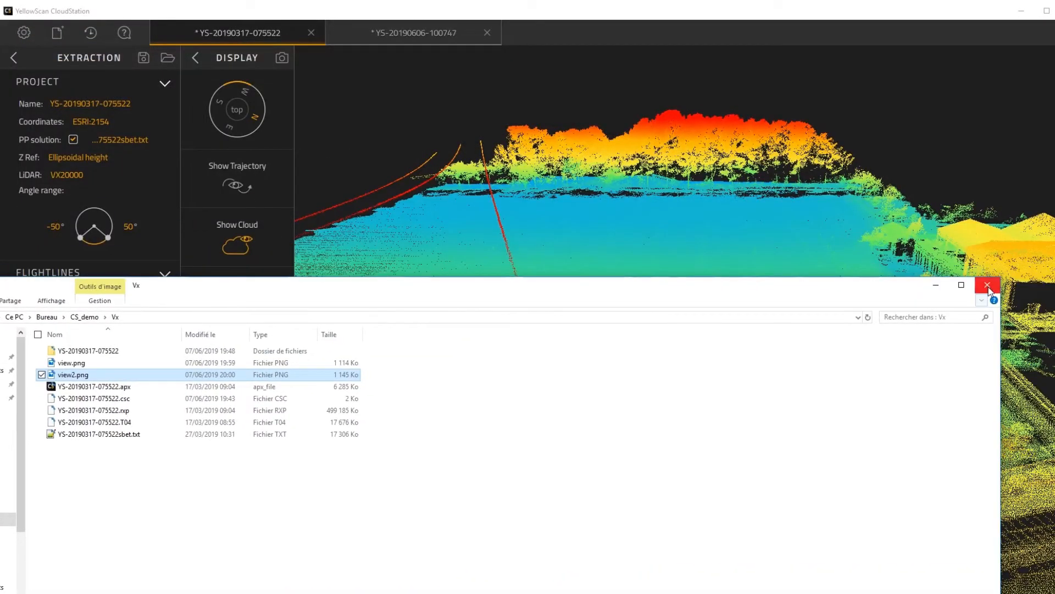
left_click_drag(760, 285, 0, 285)
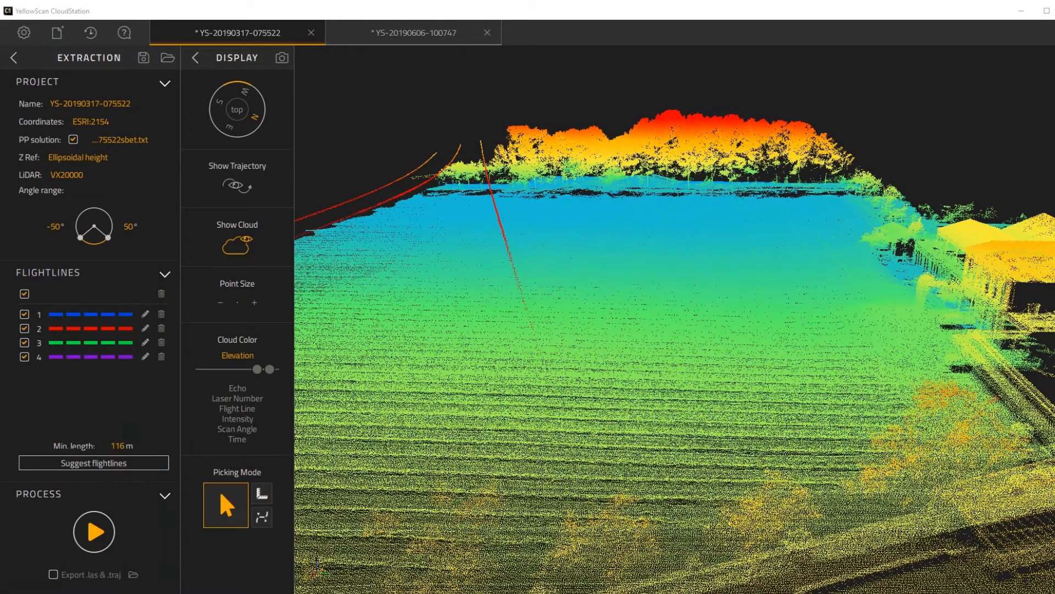
left_click(456, 41)
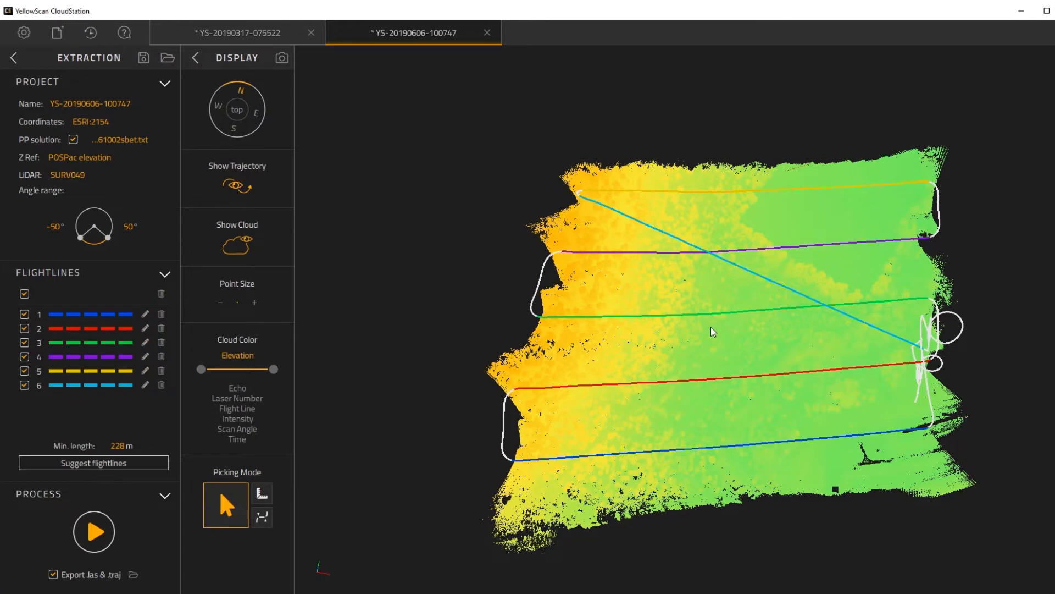
left_click_drag(711, 327, 719, 370)
right_click_drag(720, 370, 709, 328)
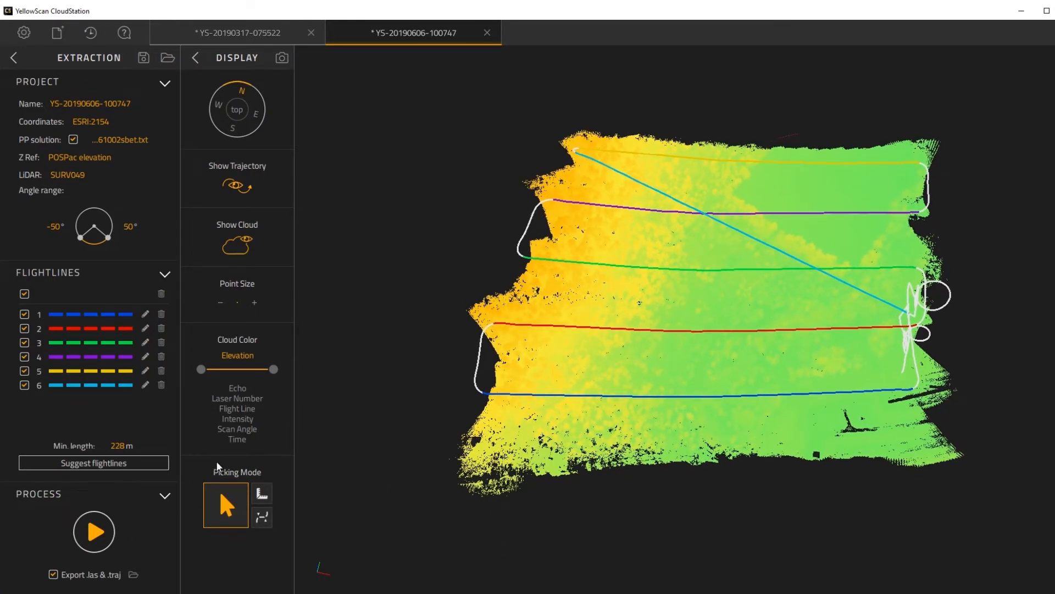
mouse_move(833, 357)
left_mouse_down()
mouse_move(784, 276)
mouse_move(761, 269)
mouse_move(765, 319)
mouse_move(793, 248)
left_mouse_up()
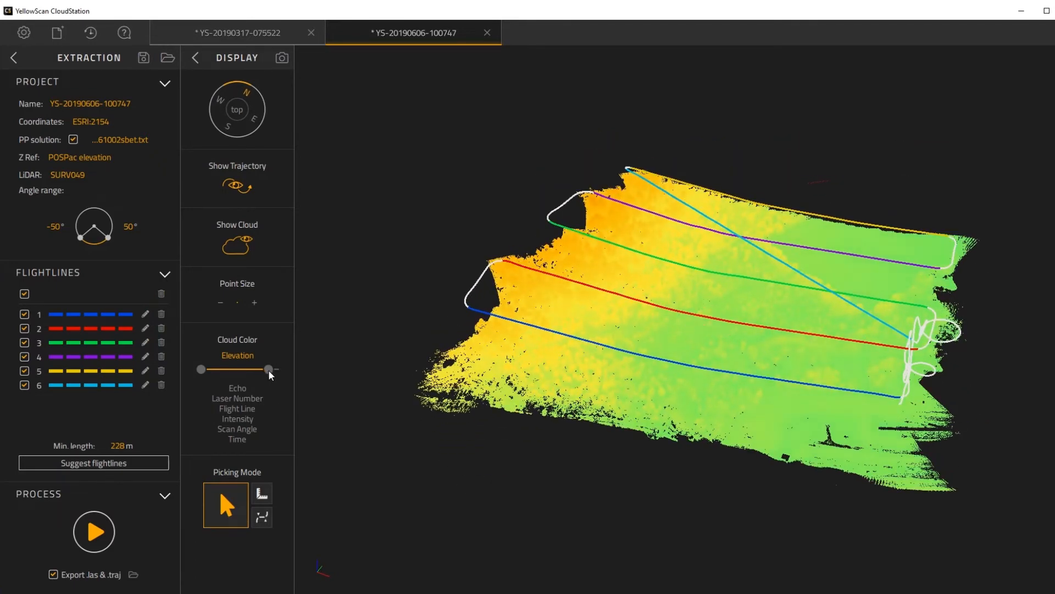
left_click_drag(206, 374, 255, 376)
left_click(222, 371)
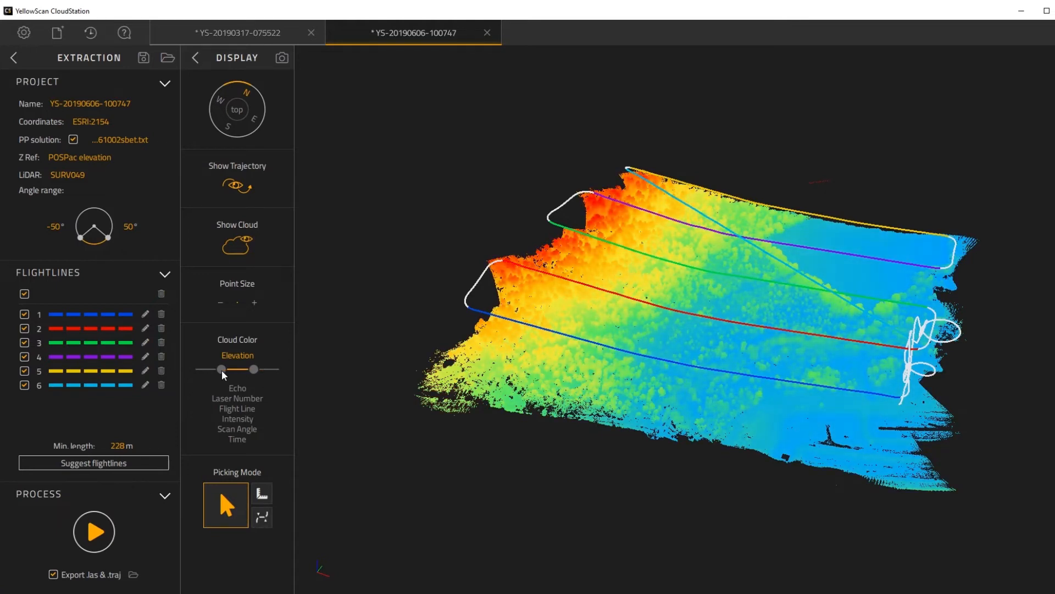
Step: Examine the elevation-colored forest, slope and ground points up close from several angles
scroll(776, 354, "up", 10)
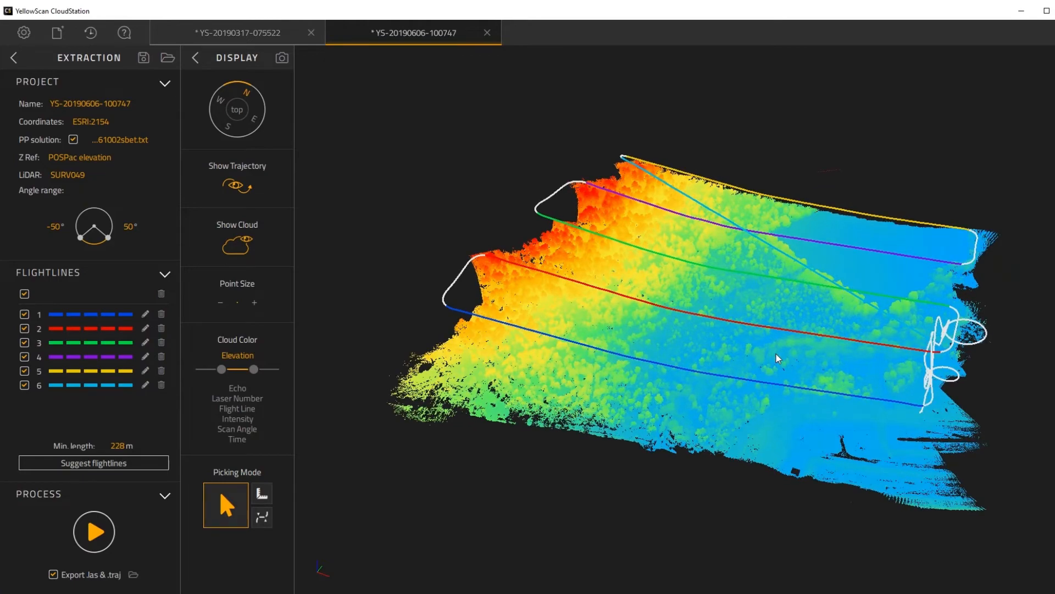
scroll(744, 344, "down", 5)
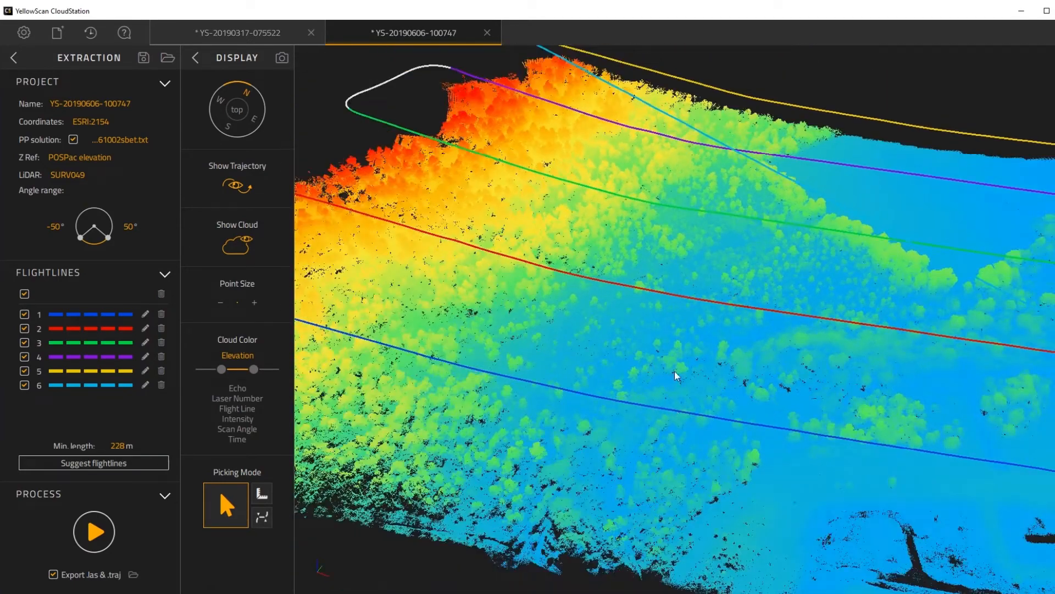
left_click_drag(675, 371, 731, 351)
scroll(720, 313, "up", 8)
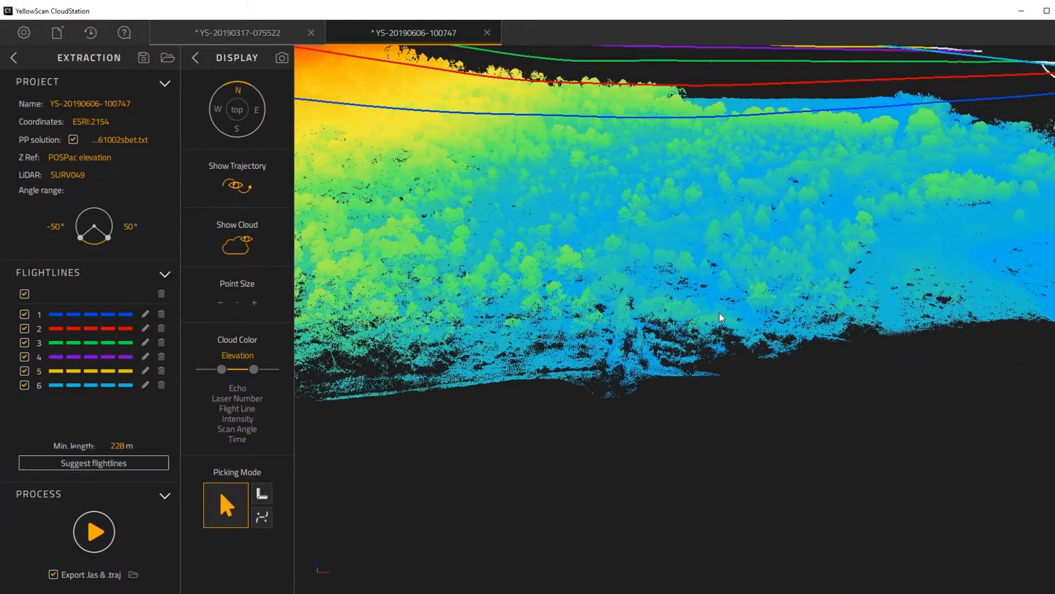
scroll(763, 302, "down", 8)
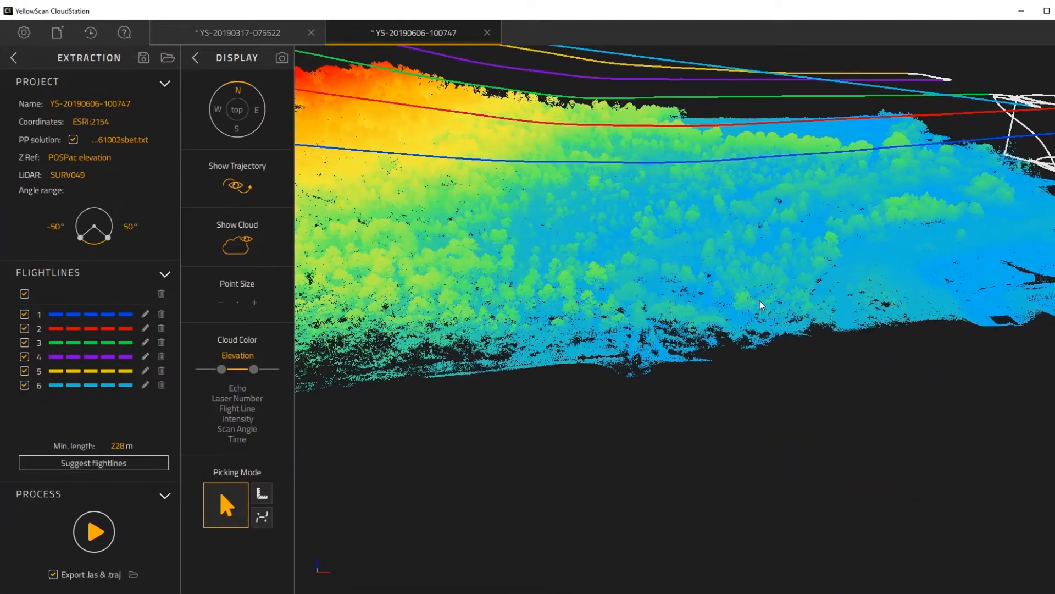
left_click_drag(759, 300, 745, 367)
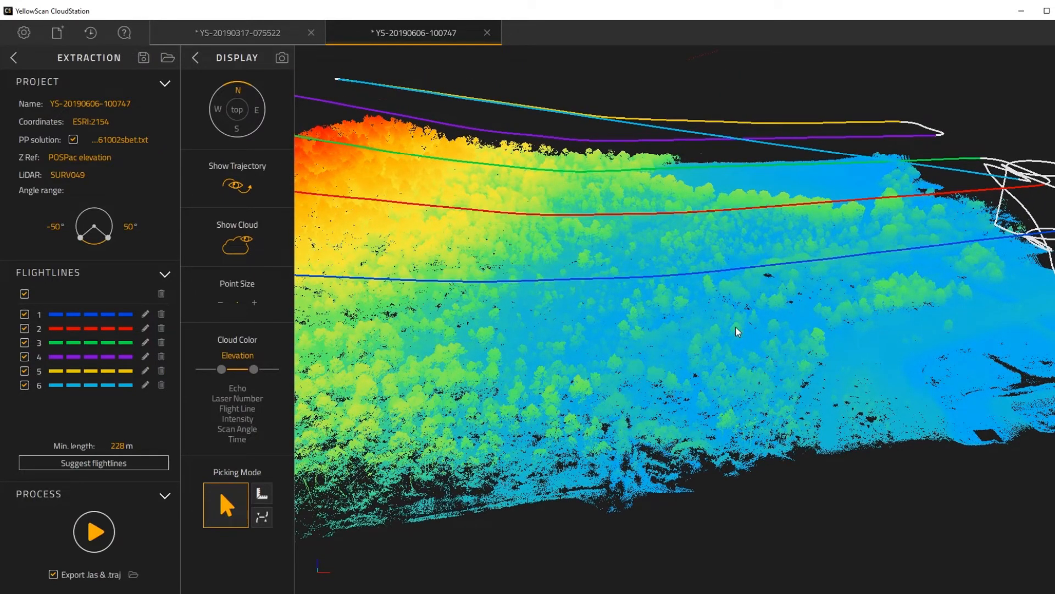
scroll(734, 418, "up", 10)
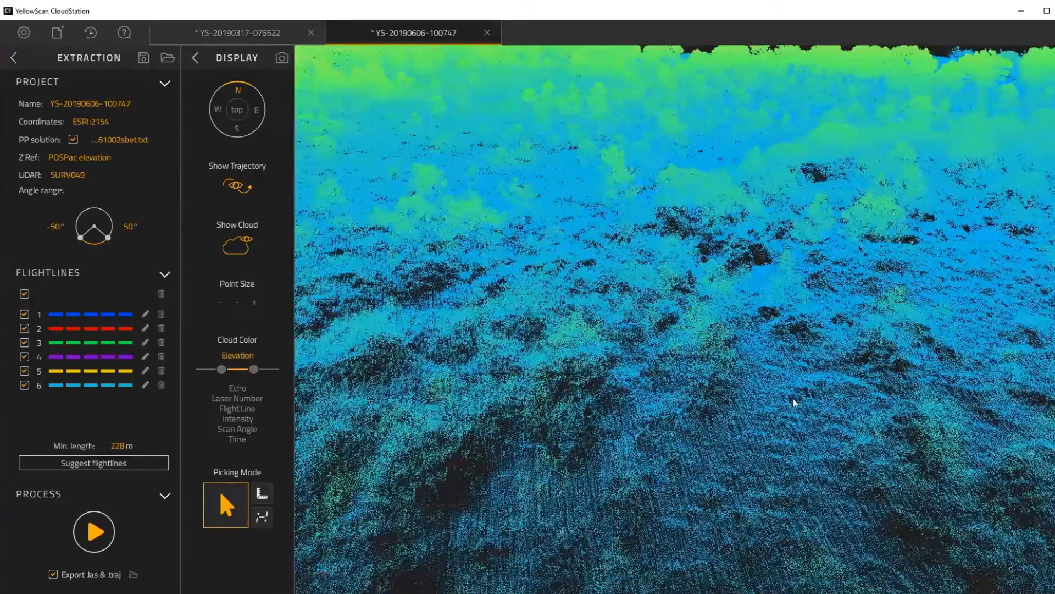
left_click_drag(794, 403, 709, 399)
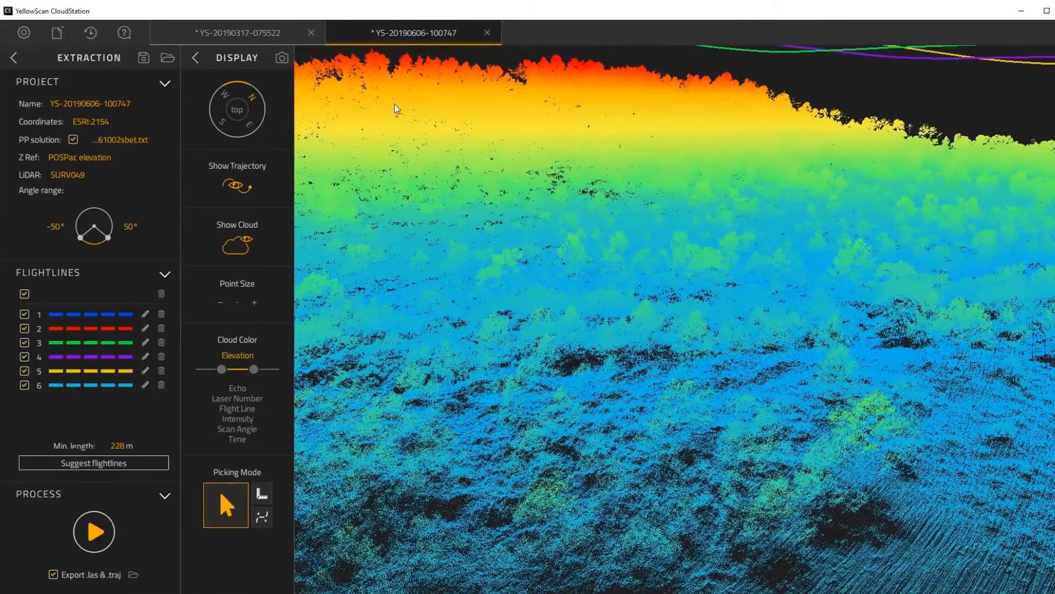
left_click_drag(436, 167, 591, 263)
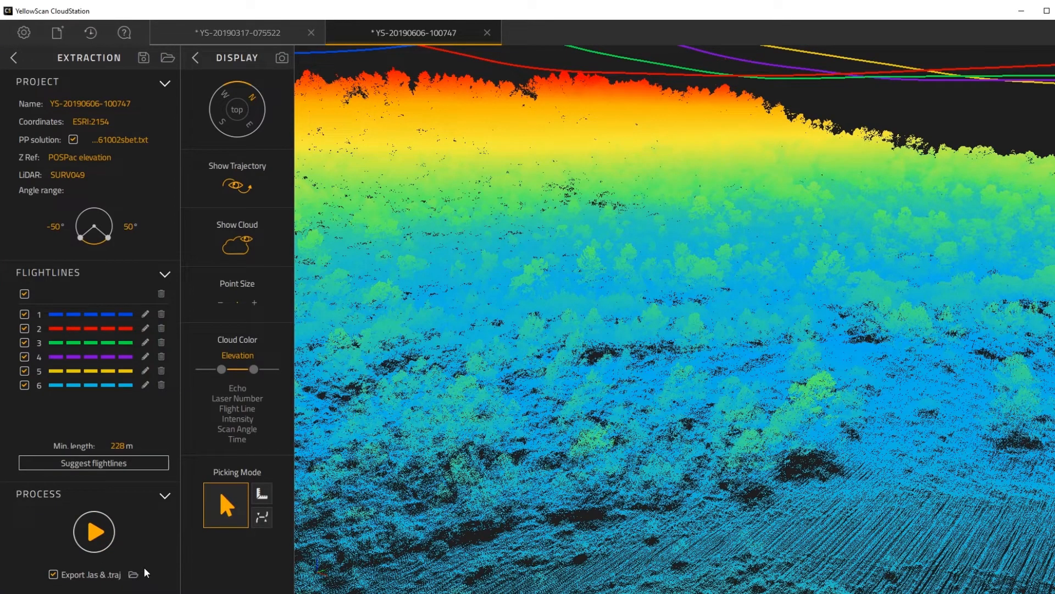
scroll(651, 403, "up", 5)
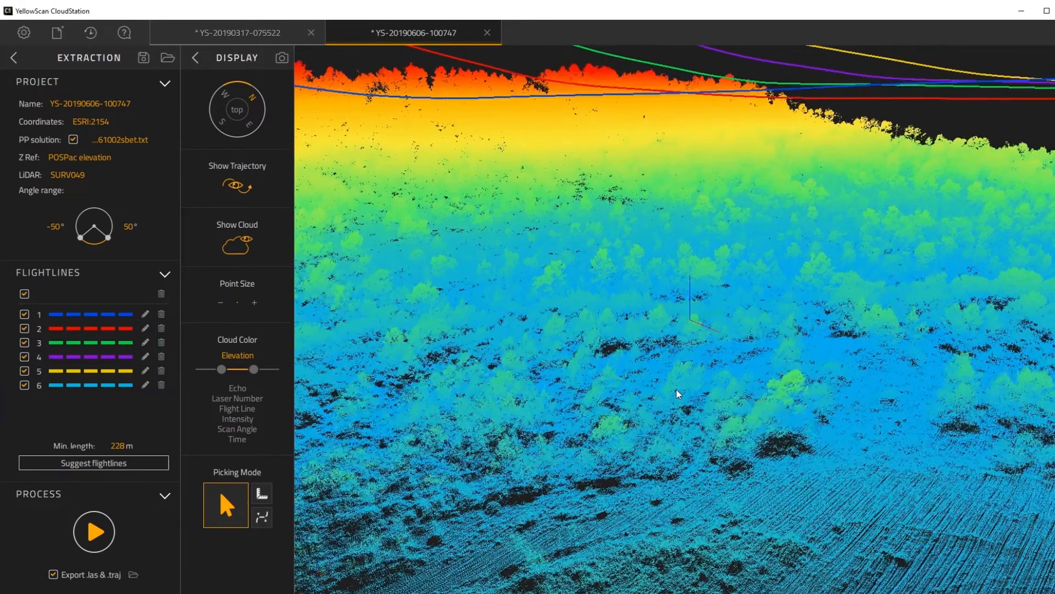
scroll(673, 396, "down", 5)
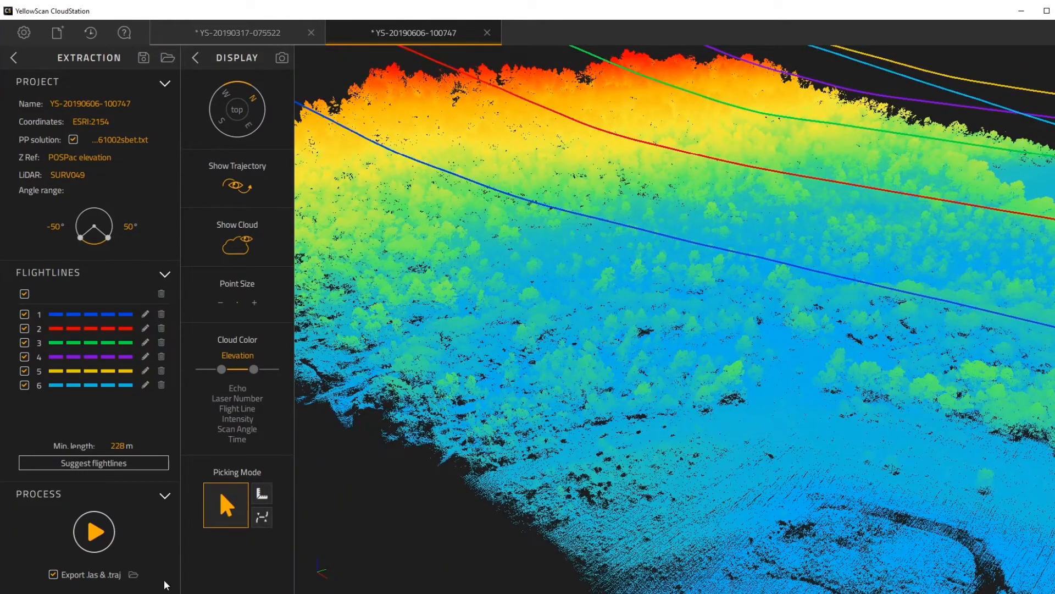
Step: Open the project's export folder, check the LAS files per flightline and the trajectory text file, and close the folder
left_click(134, 575)
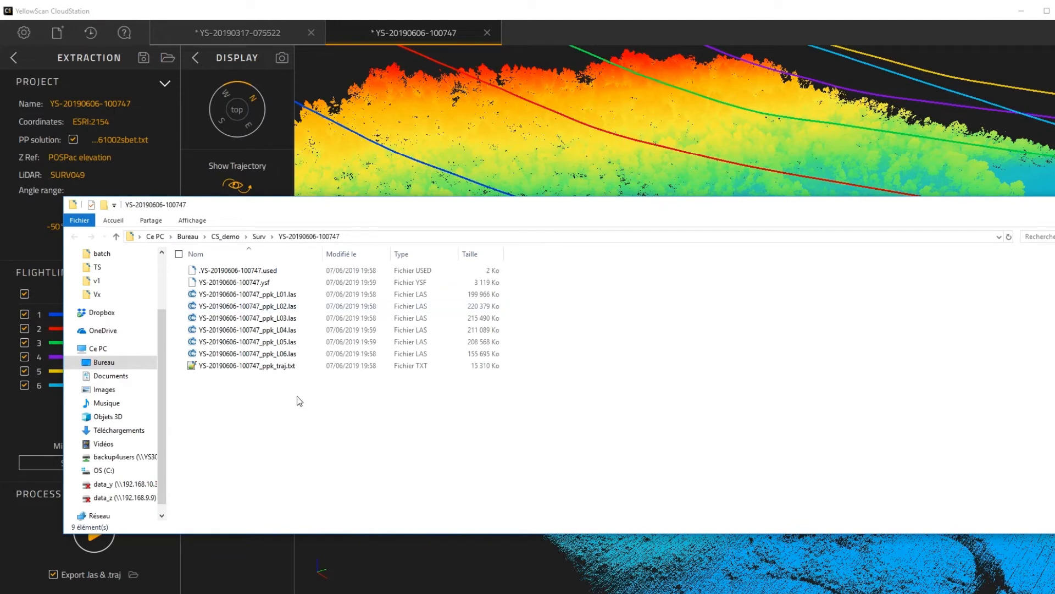
left_click_drag(299, 396, 246, 291)
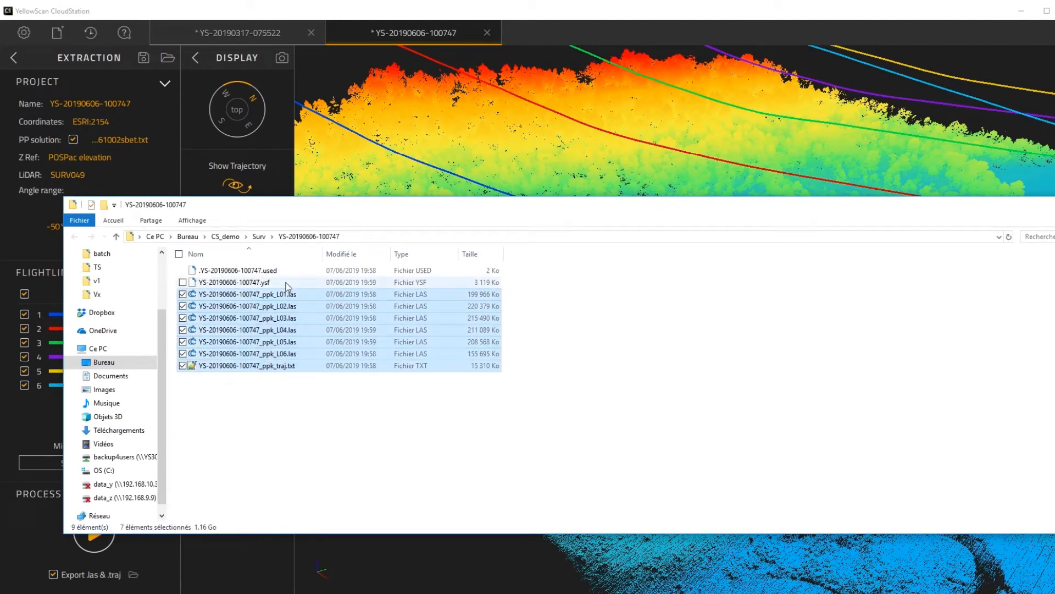
left_click_drag(302, 207, 485, 226)
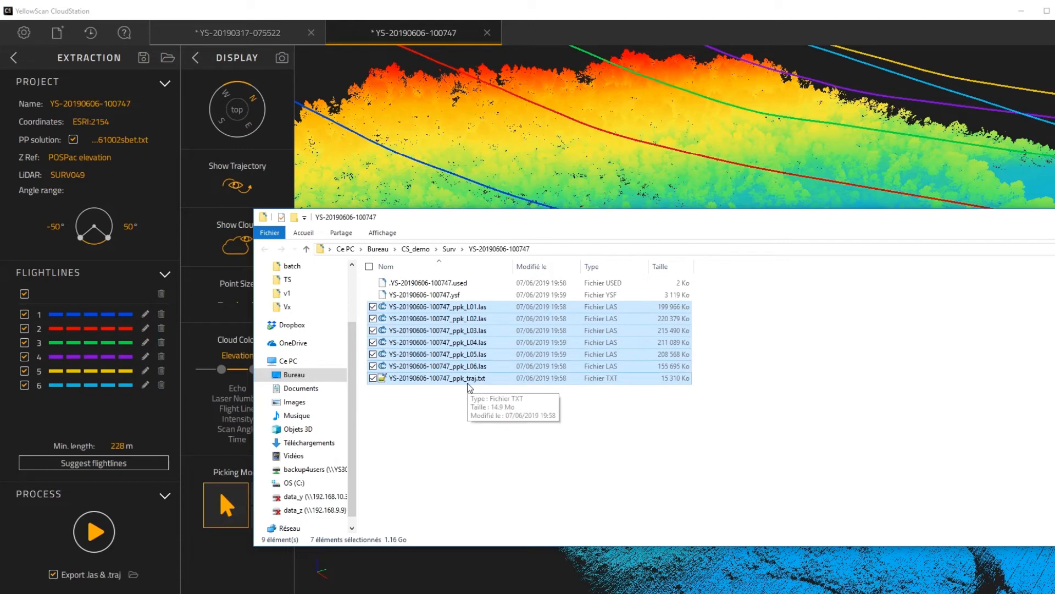
left_click(452, 420)
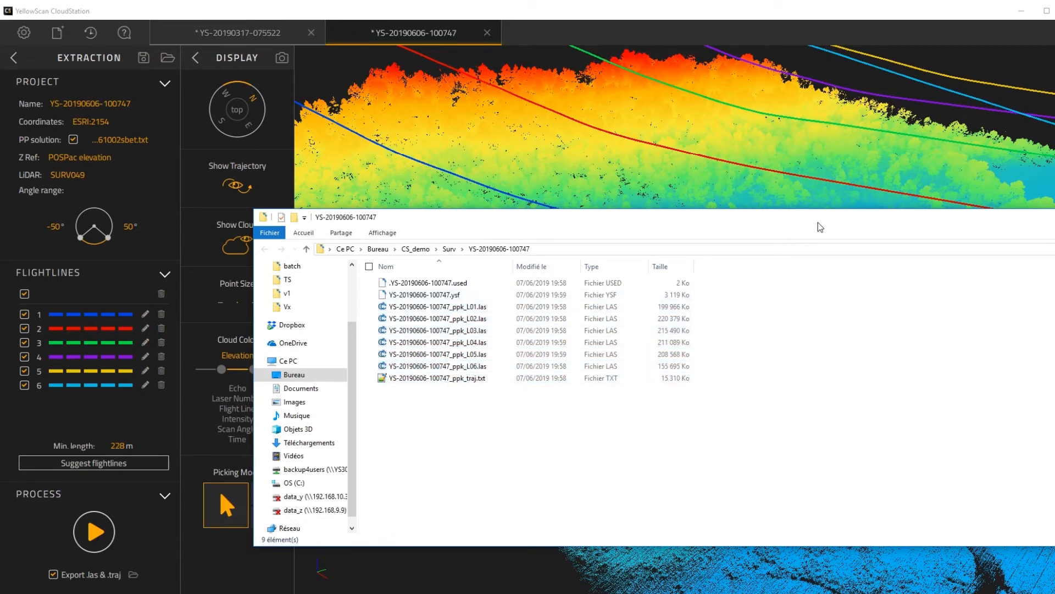
left_click_drag(817, 222, 0, 198)
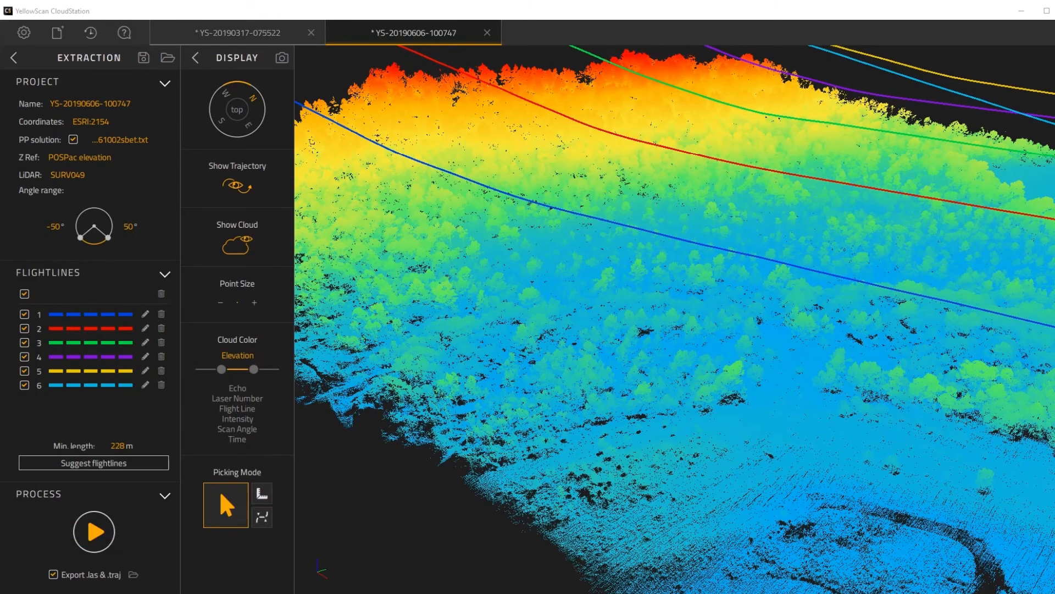
scroll(530, 285, "down", 1)
left_click(258, 33)
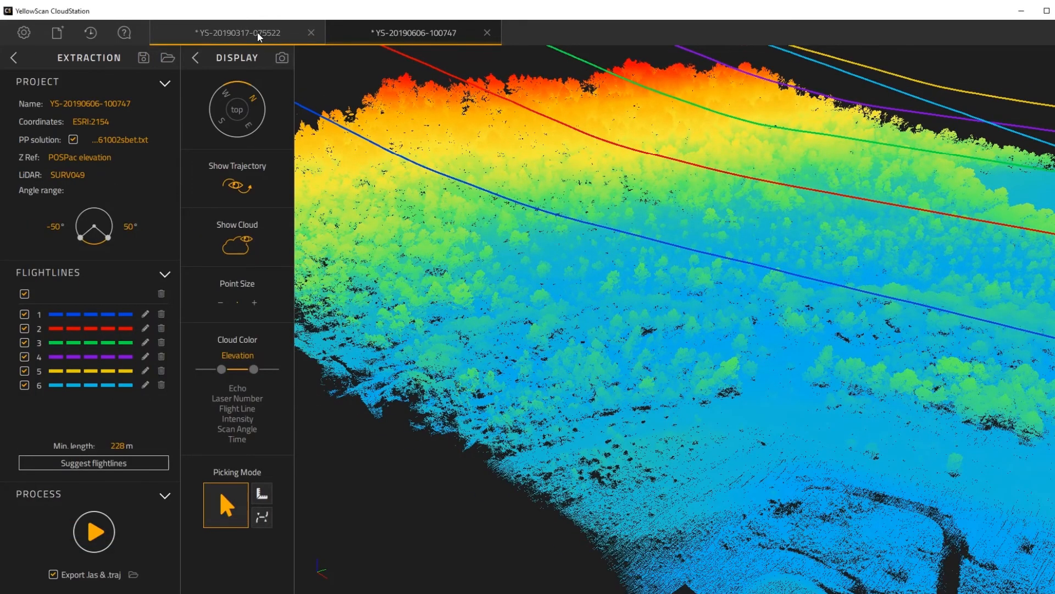
scroll(565, 347, "down", 3)
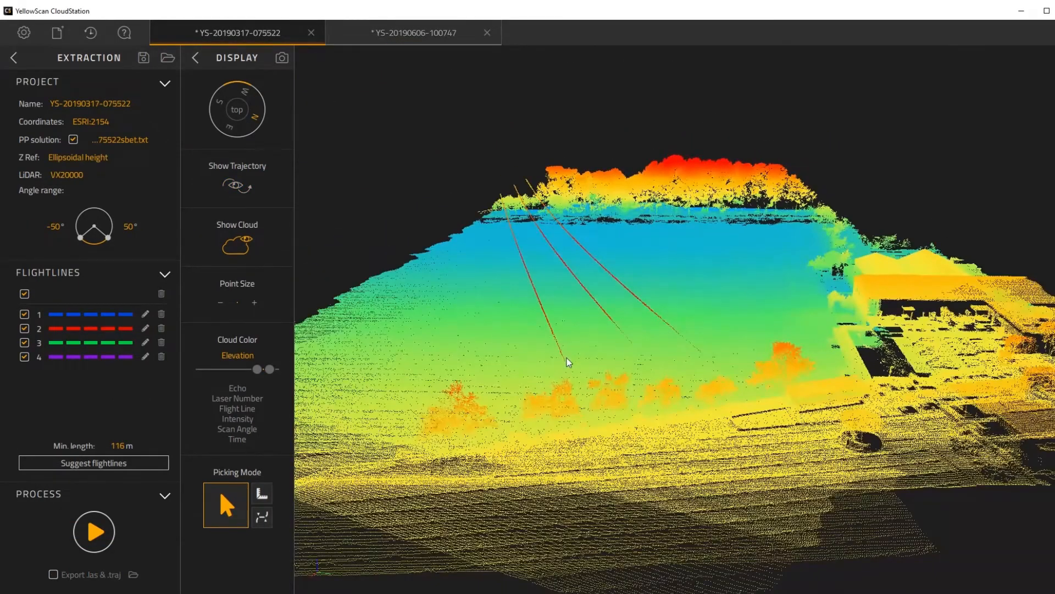
left_click_drag(568, 363, 652, 401)
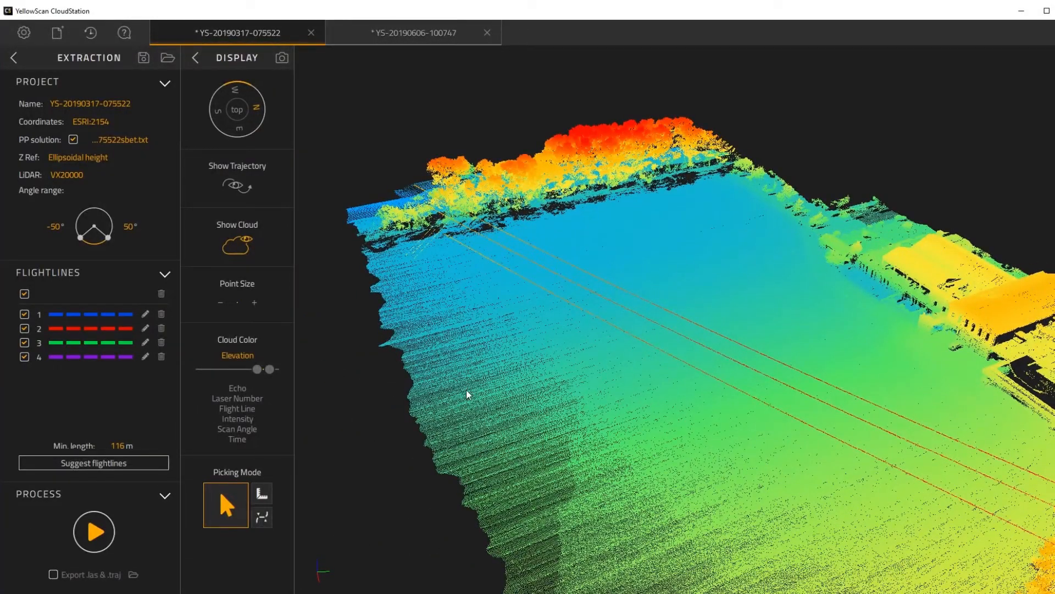